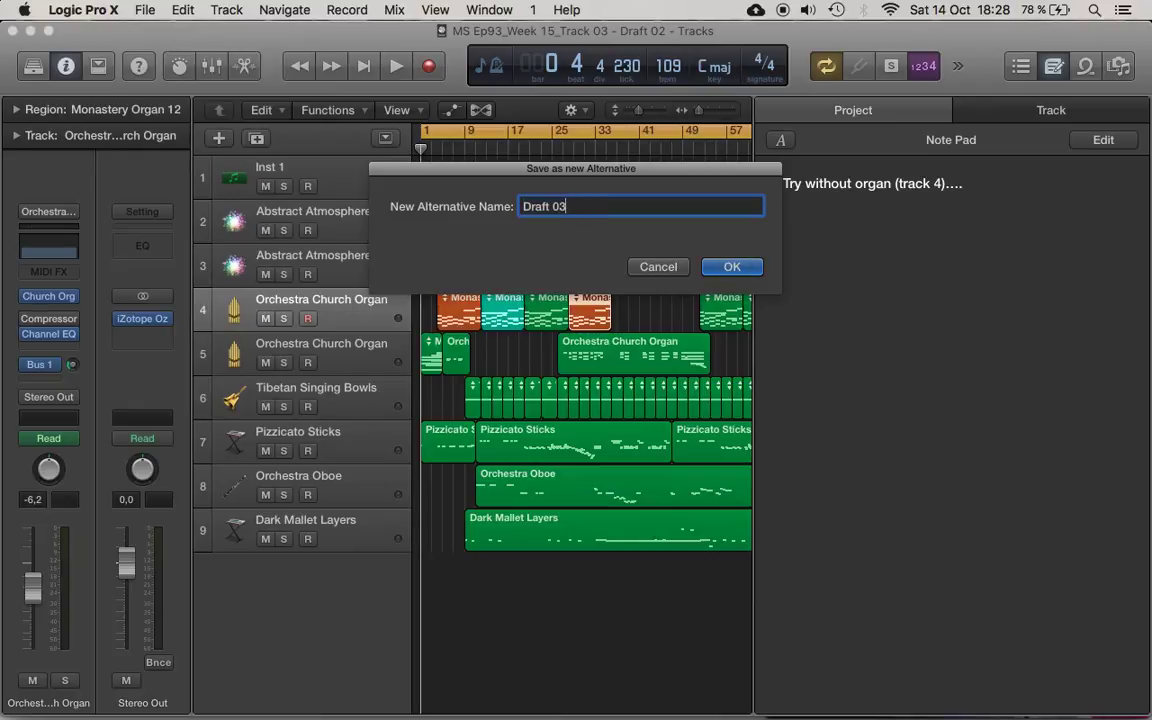
Save the project as a new alternative named Draft 03.
click(730, 270)
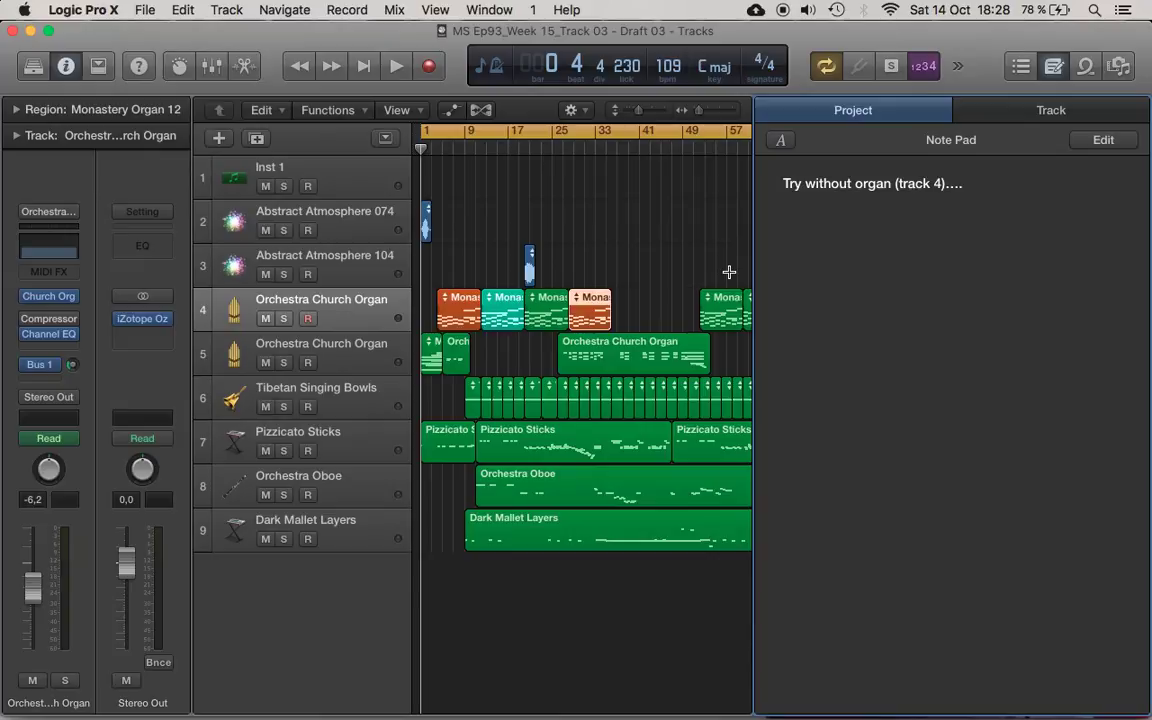
key(super+Tab)
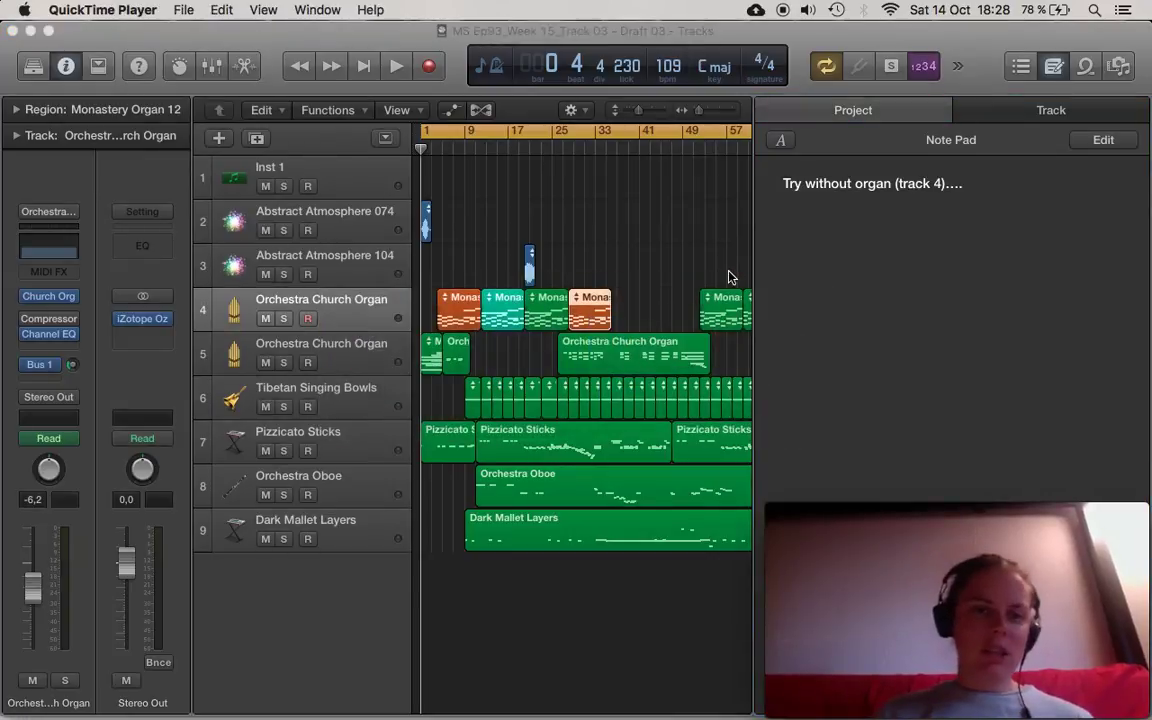
Mute the Orchestra Church Organ on track 4 and play the project from the start.
click(266, 318)
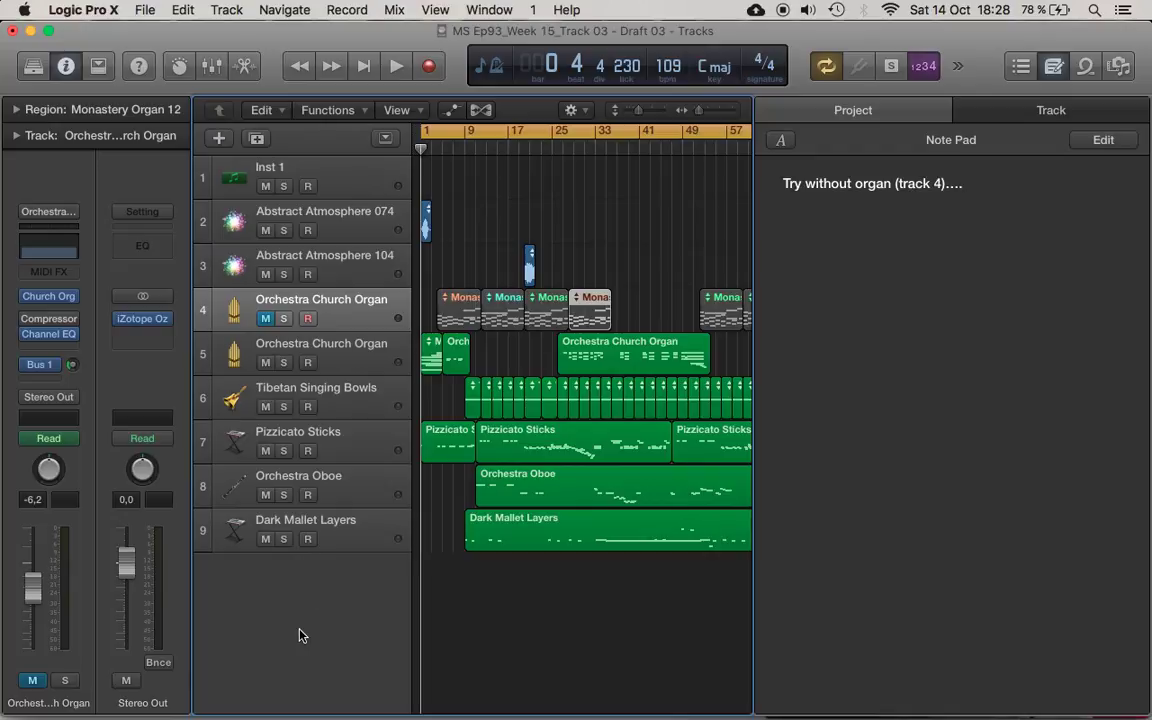
click(397, 66)
key(super+Tab)
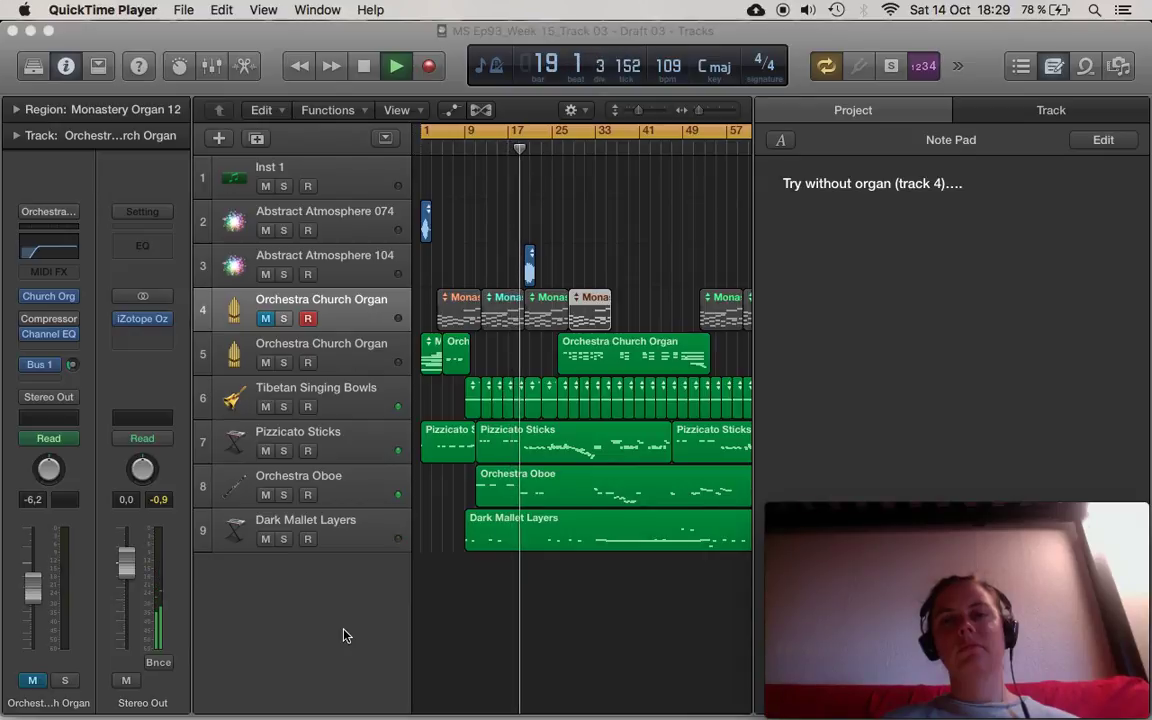
Close the note pad and switch the transport display to show both bar position and elapsed time.
click(1052, 63)
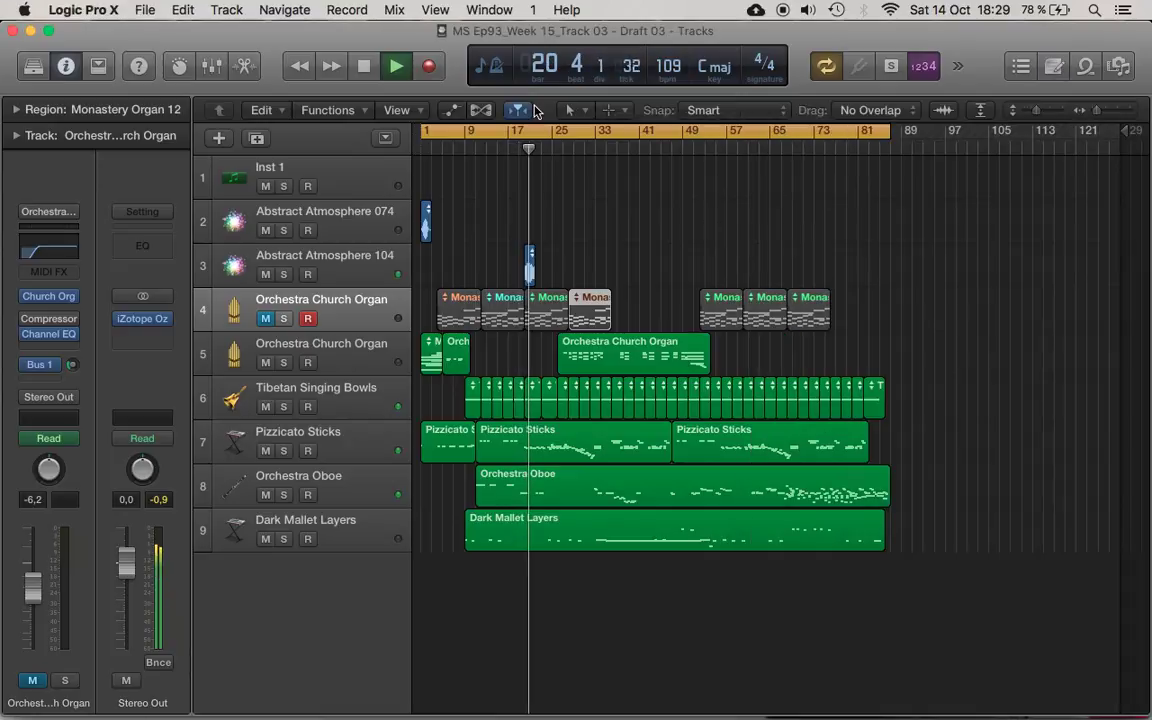
click(490, 66)
click(548, 111)
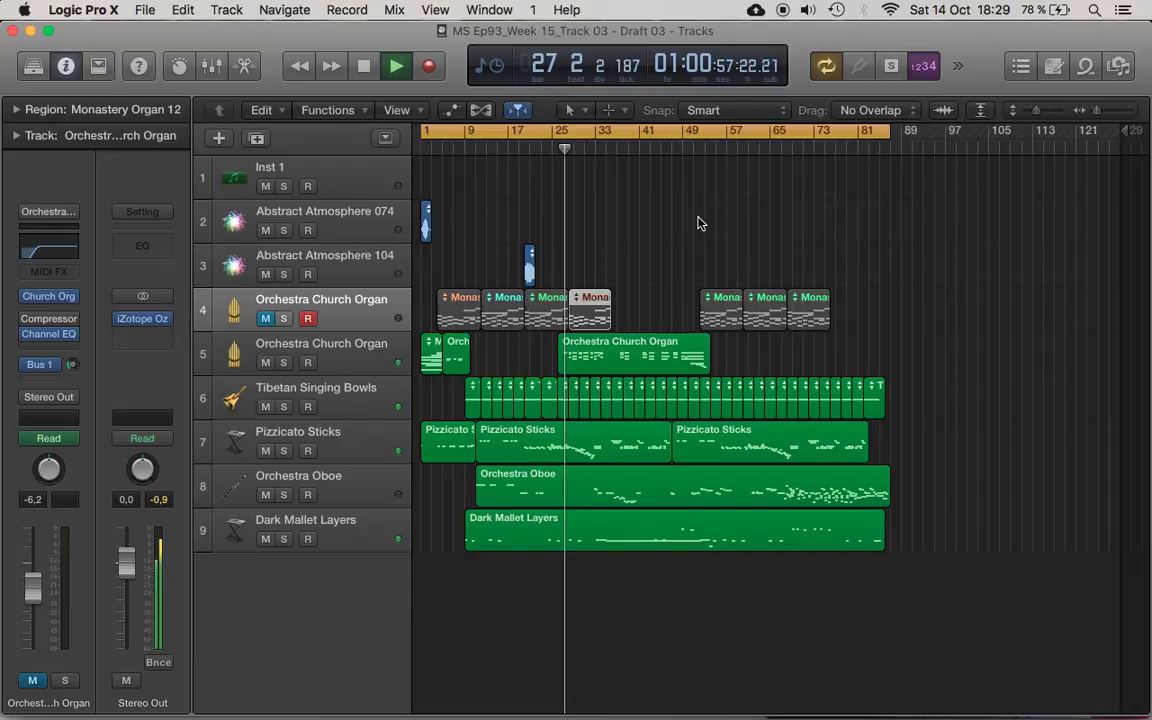
Mute only the first and fourth Monastery Organ regions on track 4 and unmute the track itself.
drag(541, 340, 511, 327)
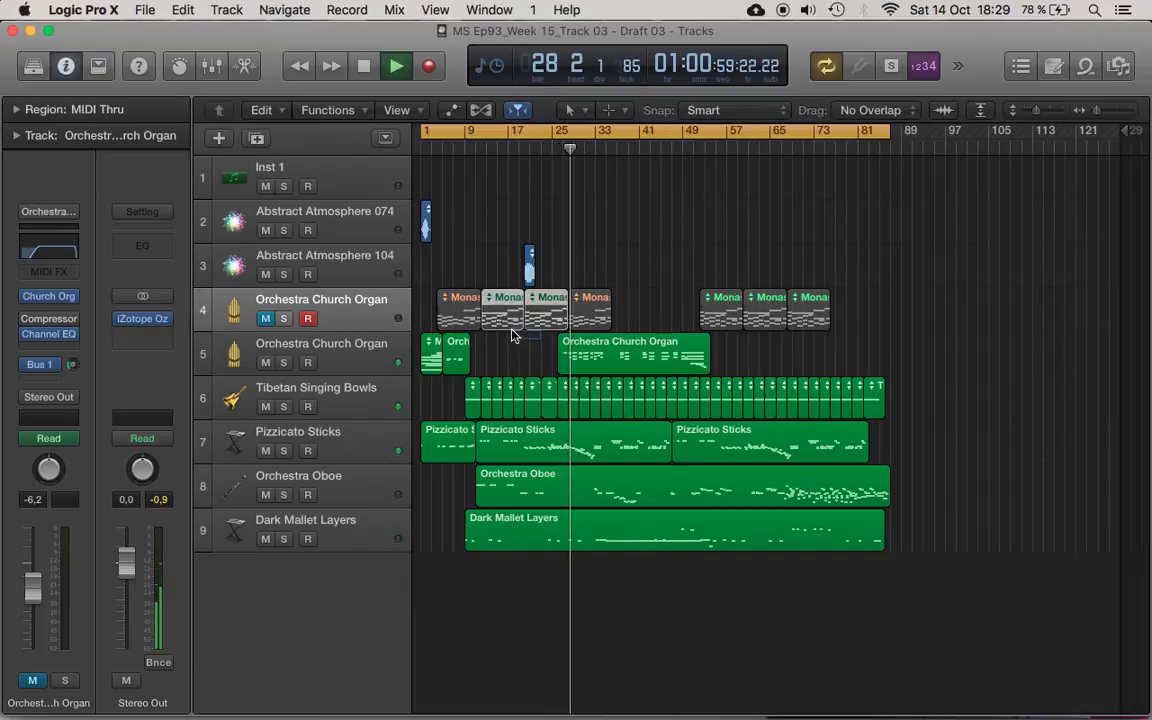
click(266, 319)
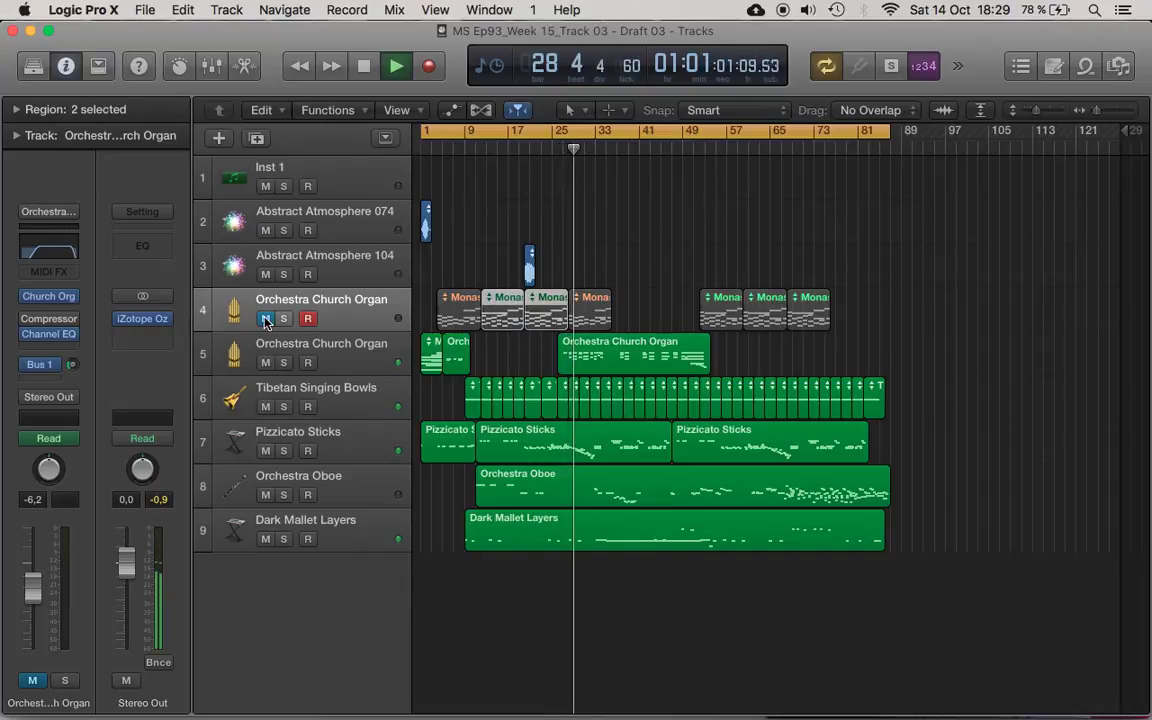
click(600, 305)
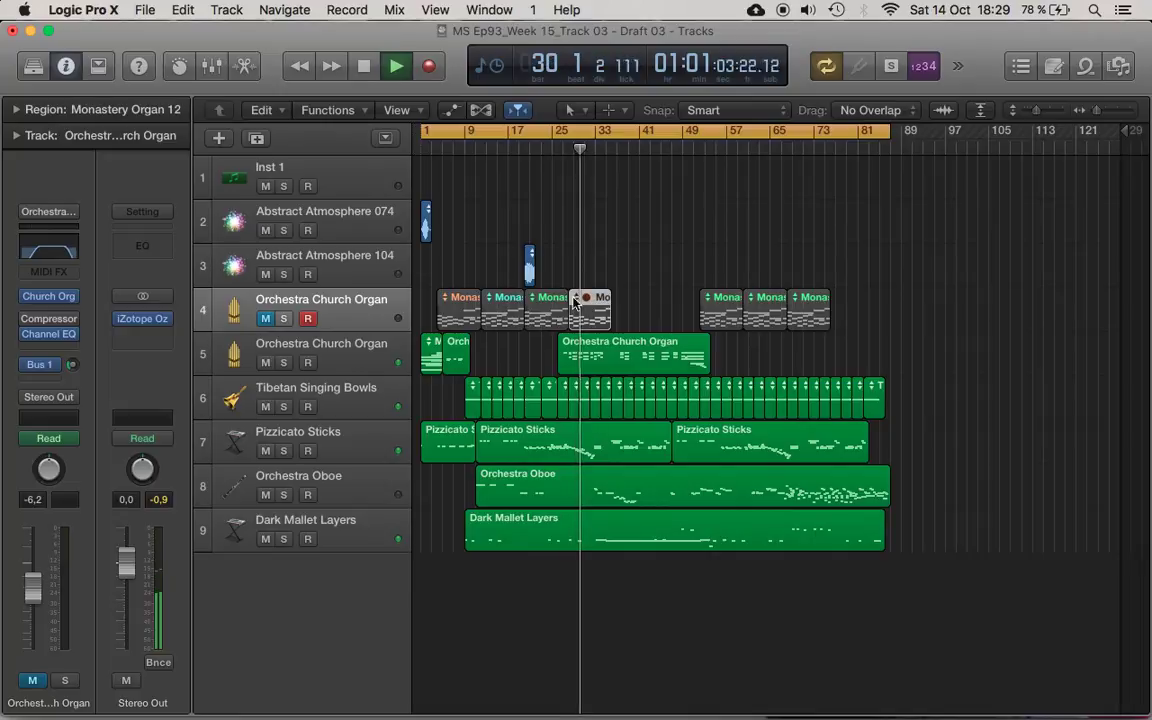
click(460, 308)
key(ctrl+m)
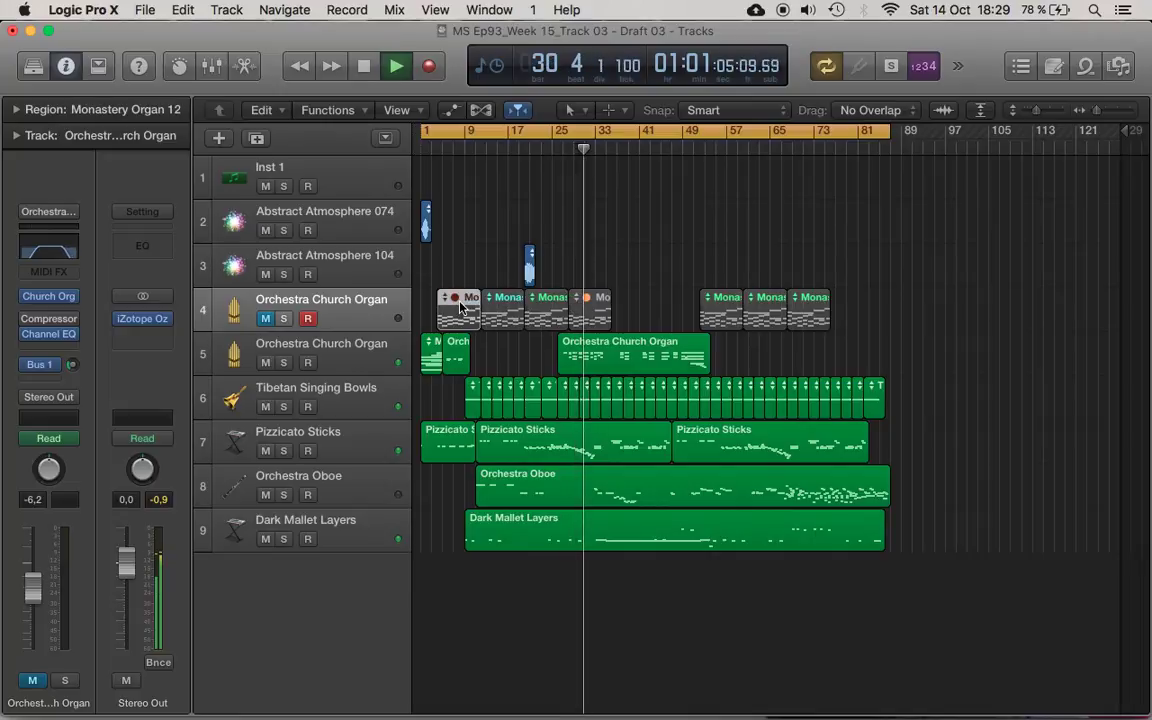
click(265, 318)
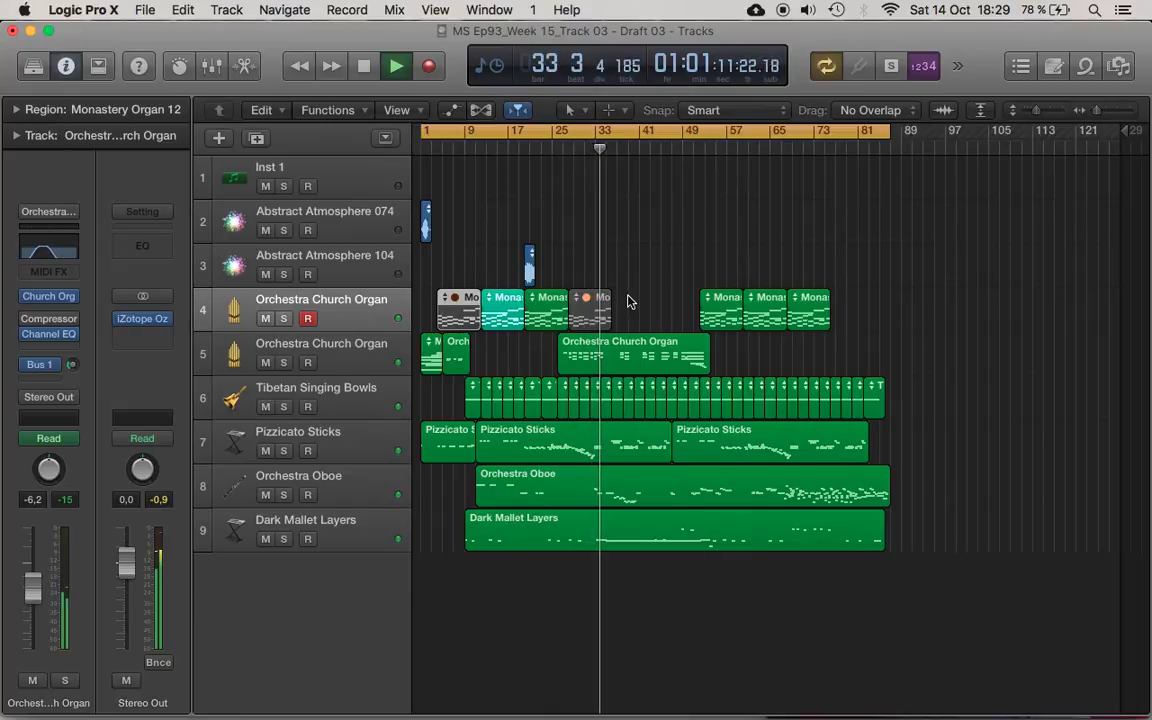
Divide the long Orchestra Church Organ region on track 5 into three parts with one-bar gaps at about bars 35 and 40.
click(630, 344)
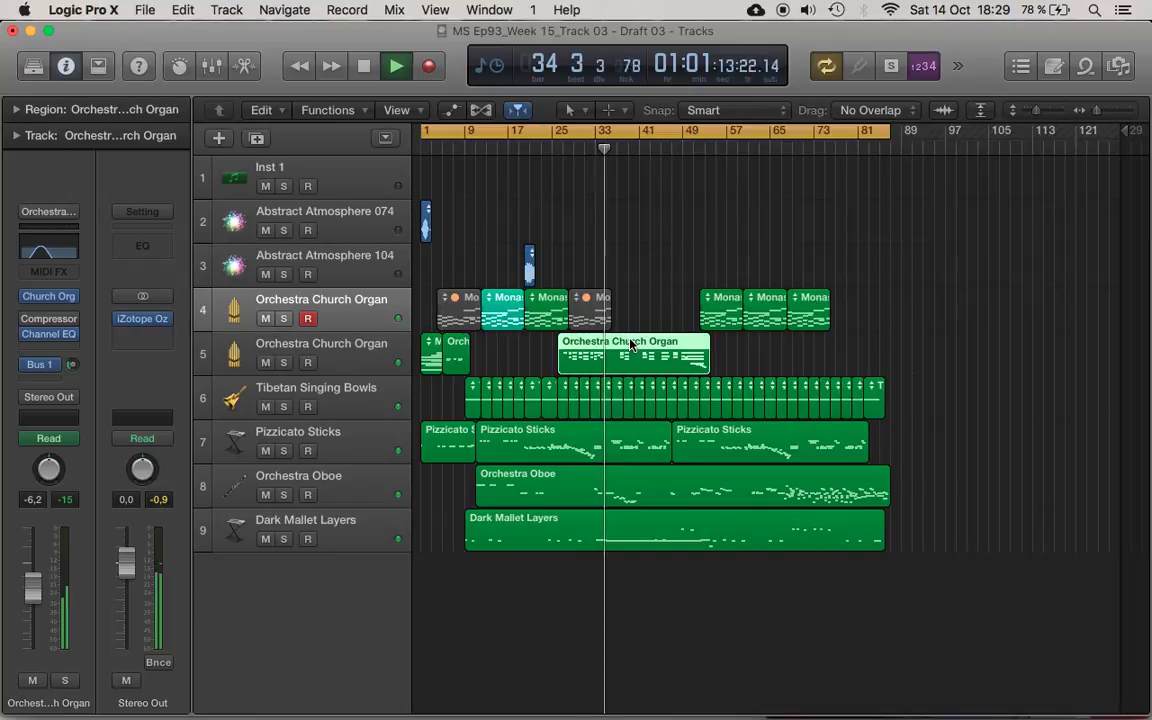
key(super+t)
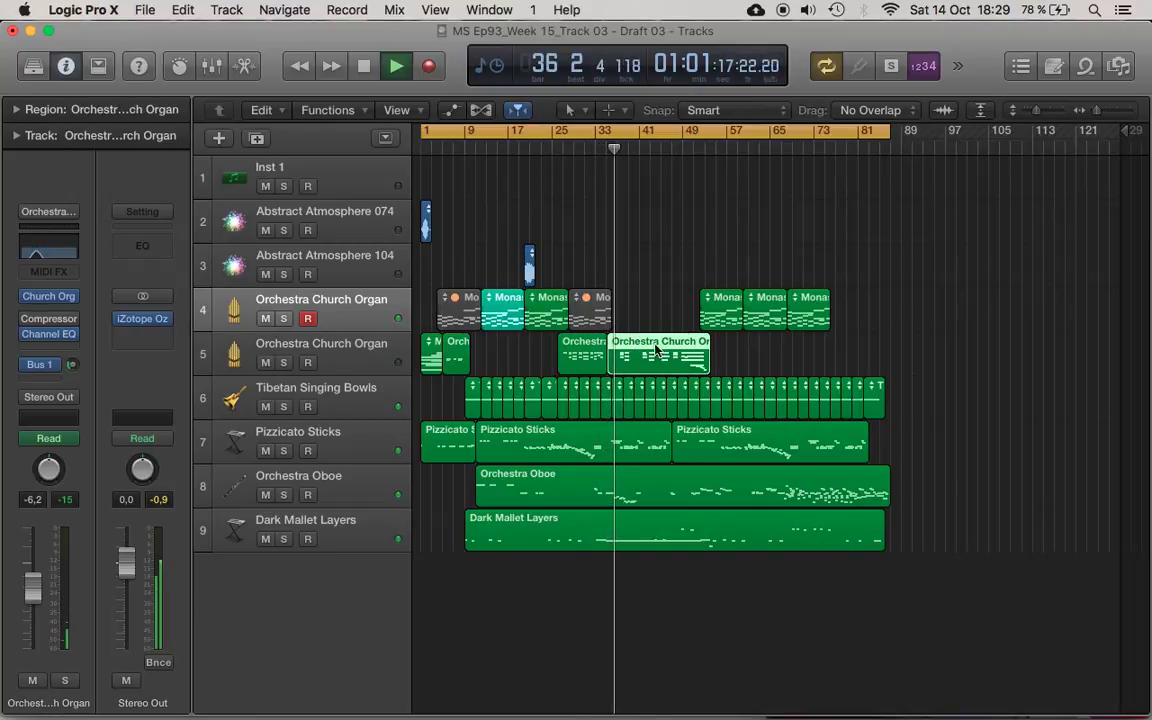
drag(612, 371, 619, 372)
key(super+z)
key(super+Right)
key(super+Right)
key(super+Right)
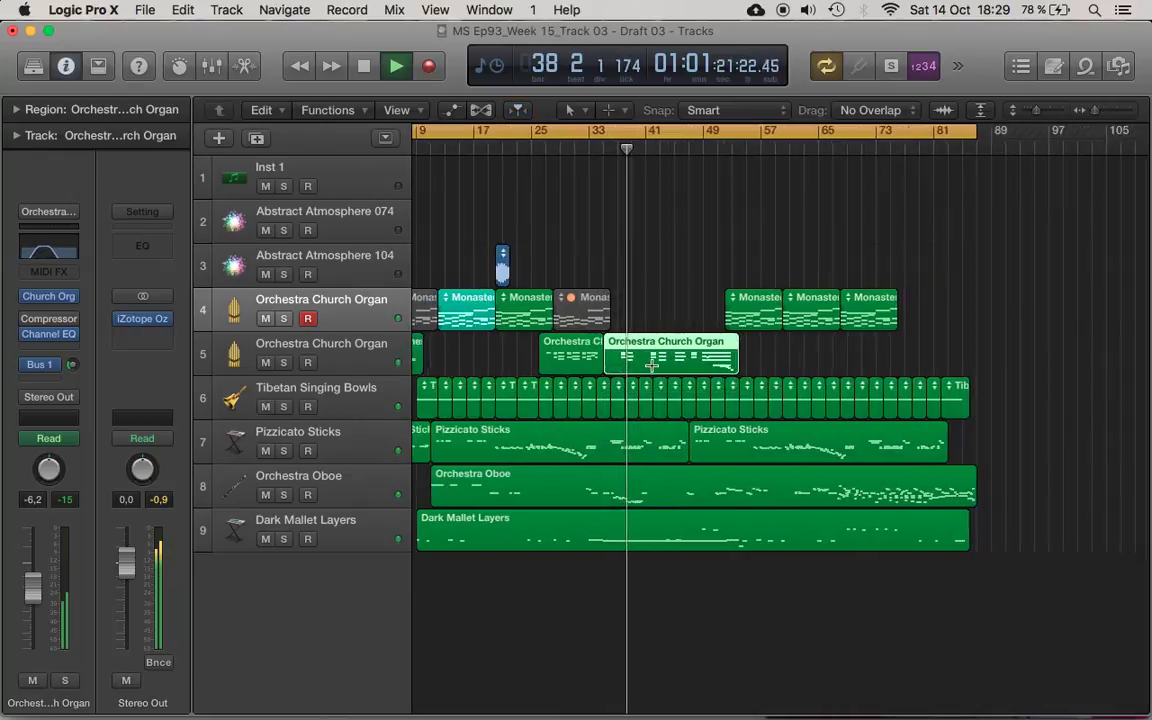
drag(596, 368, 658, 370)
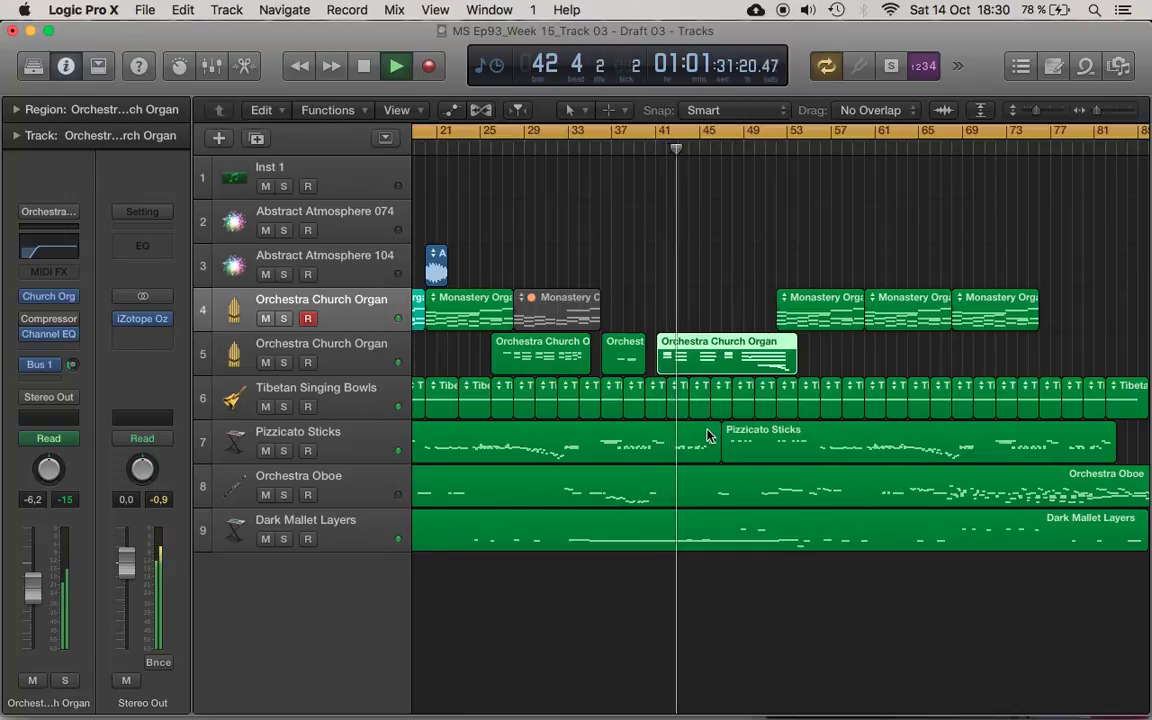
Split the Orchestra Oboe region at about bar 43 and trim the second part's start to leave a gap of about two bars.
click(699, 478)
key(super+t)
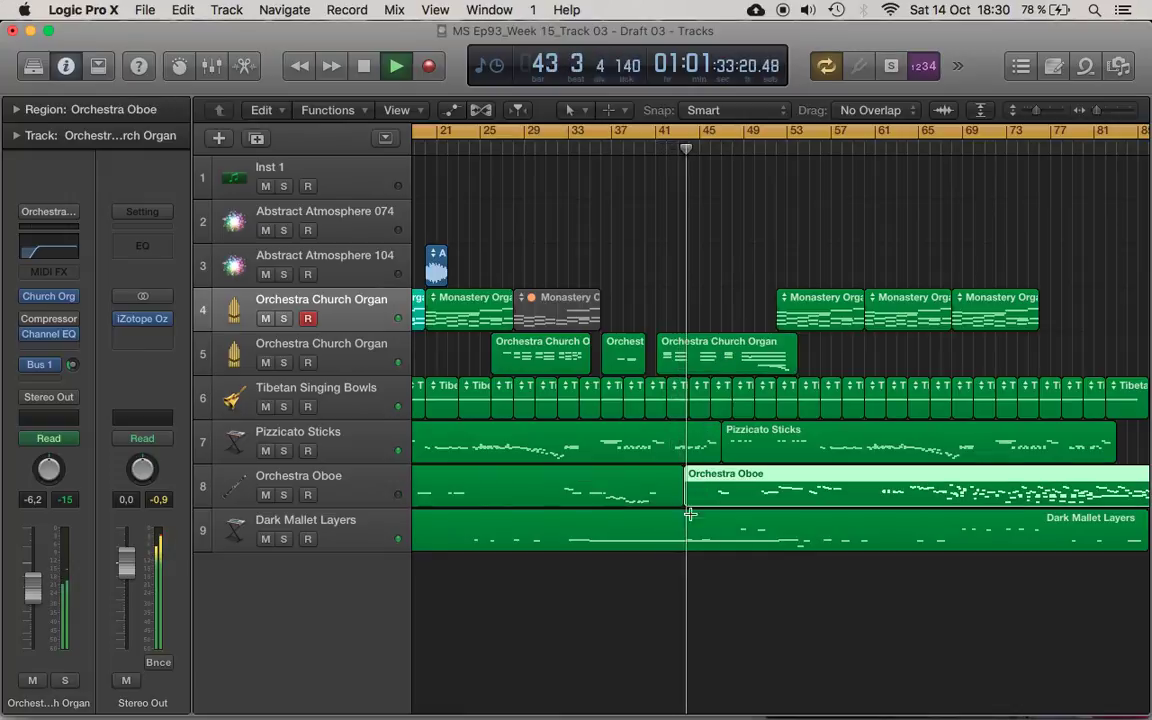
drag(687, 503, 707, 497)
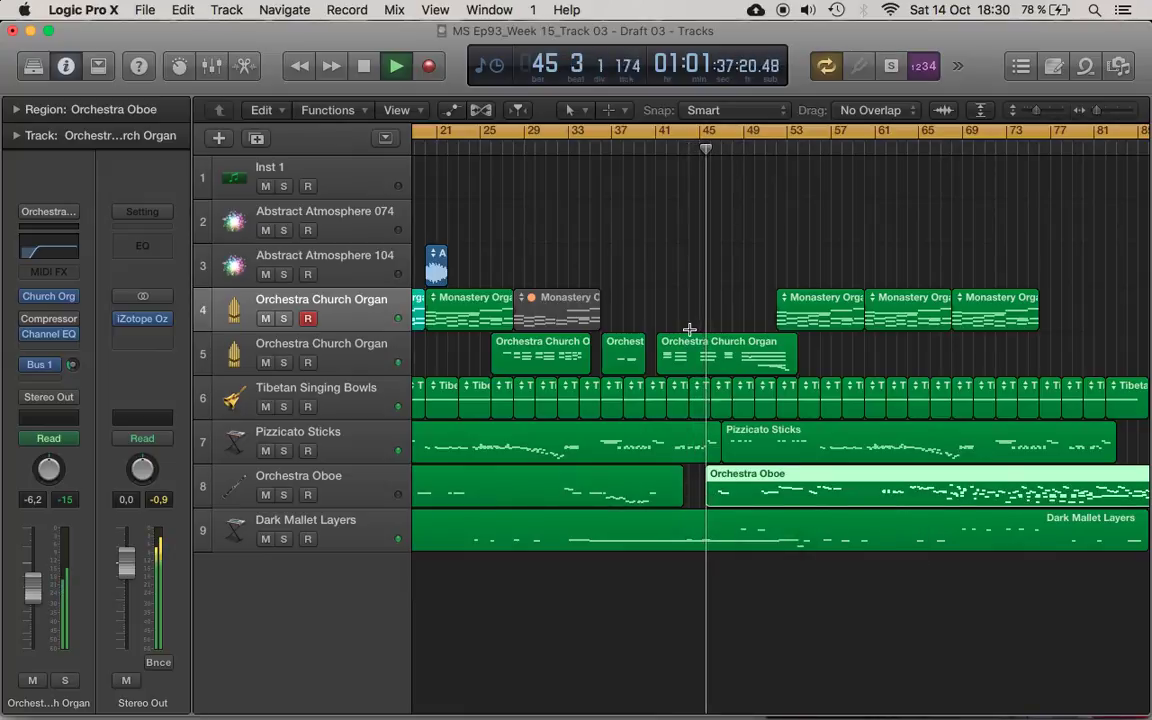
key(super+Tab)
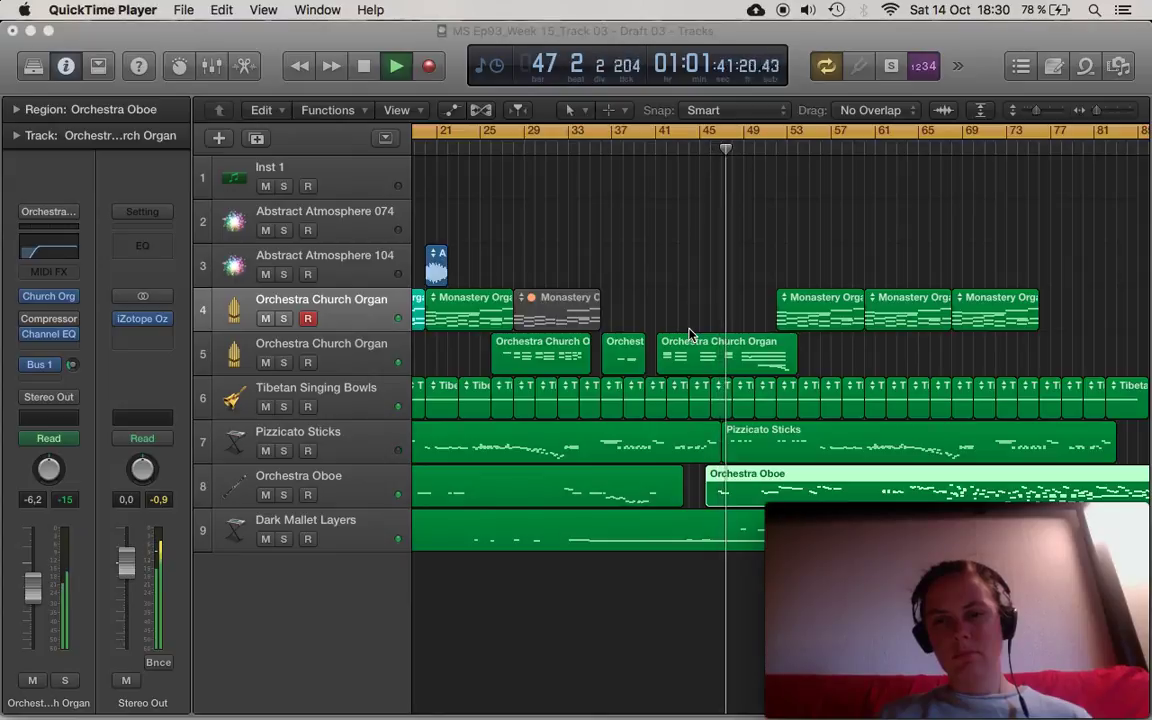
Split the second Orchestra Oboe part at about bar 48 and the last Pizzicato Sticks region at about bar 51.
click(753, 478)
key(super+t)
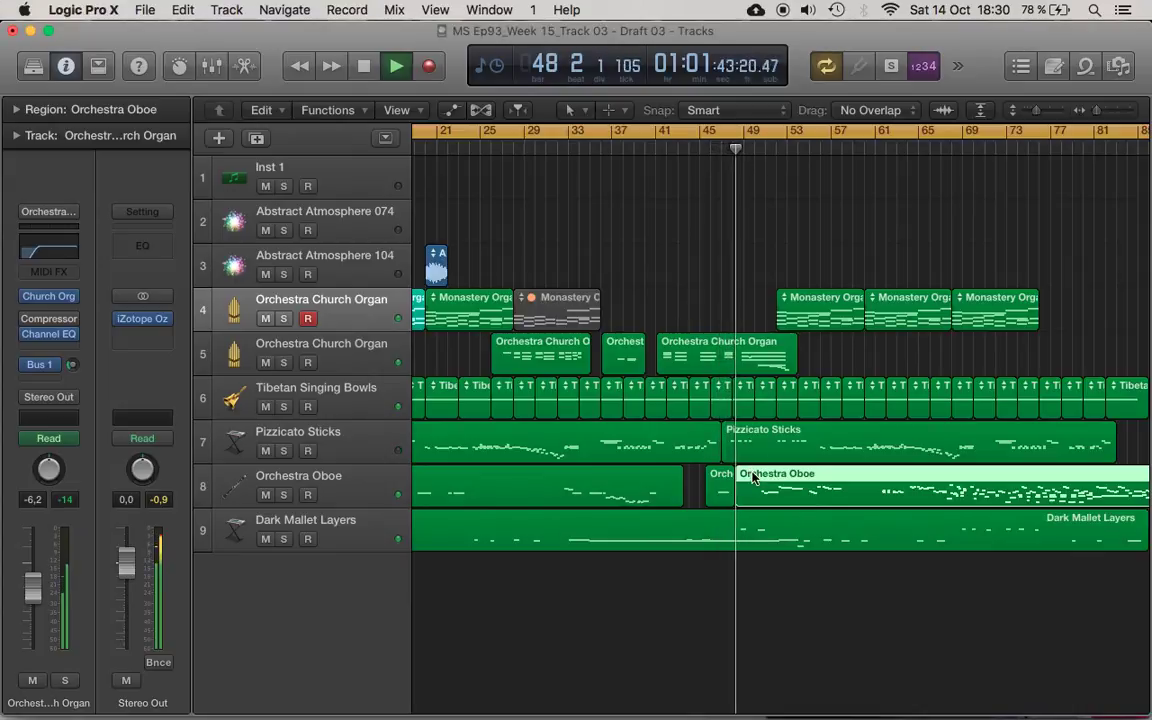
click(786, 434)
key(super+t)
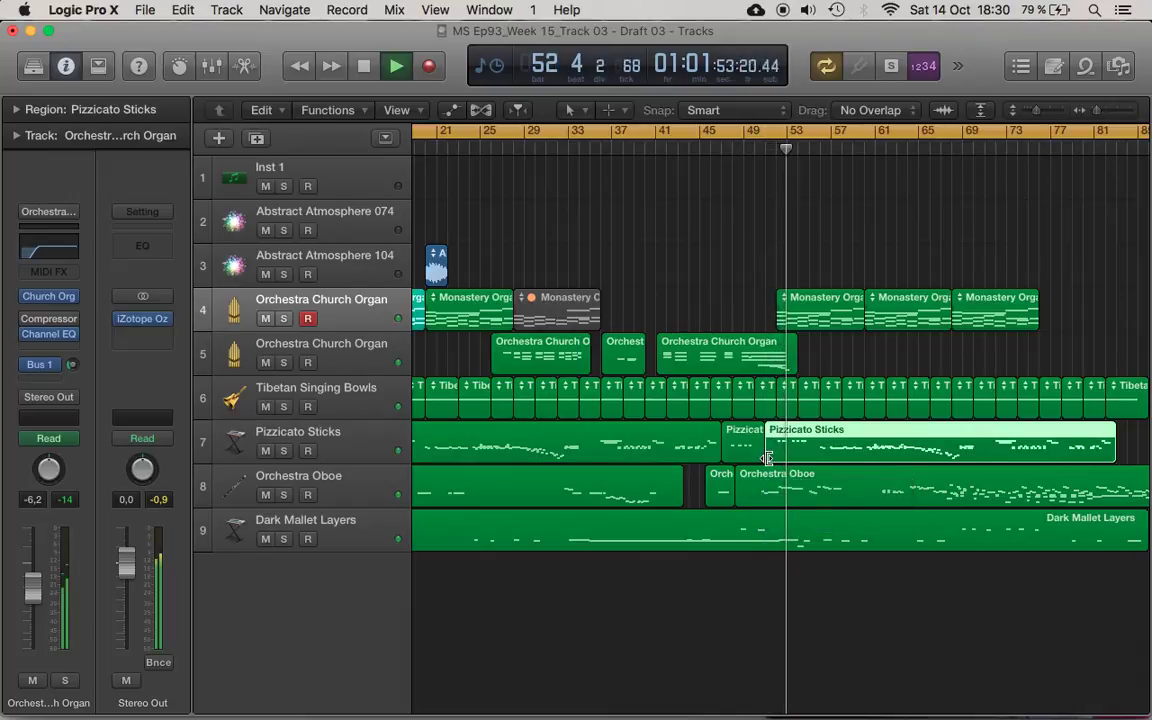
Check track 4 in solo, mute its last three Monastery Organ regions, and leave the track itself unmuted.
click(283, 318)
click(283, 318)
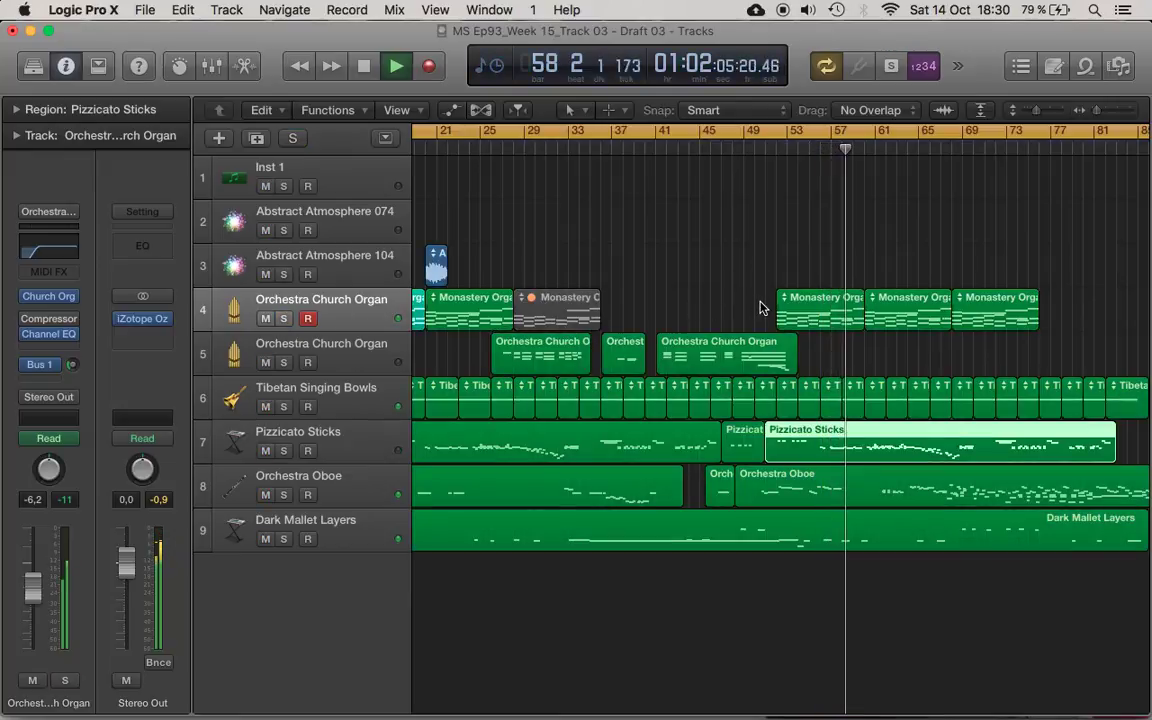
drag(760, 303, 992, 312)
key(ctrl+m)
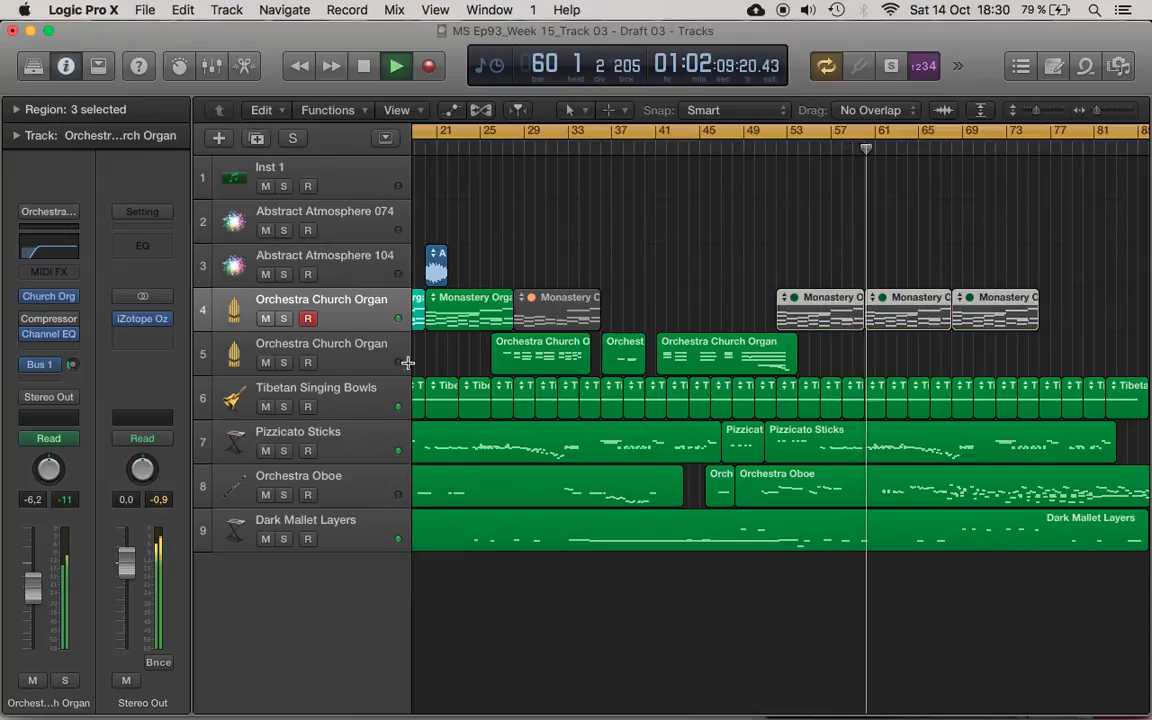
click(265, 318)
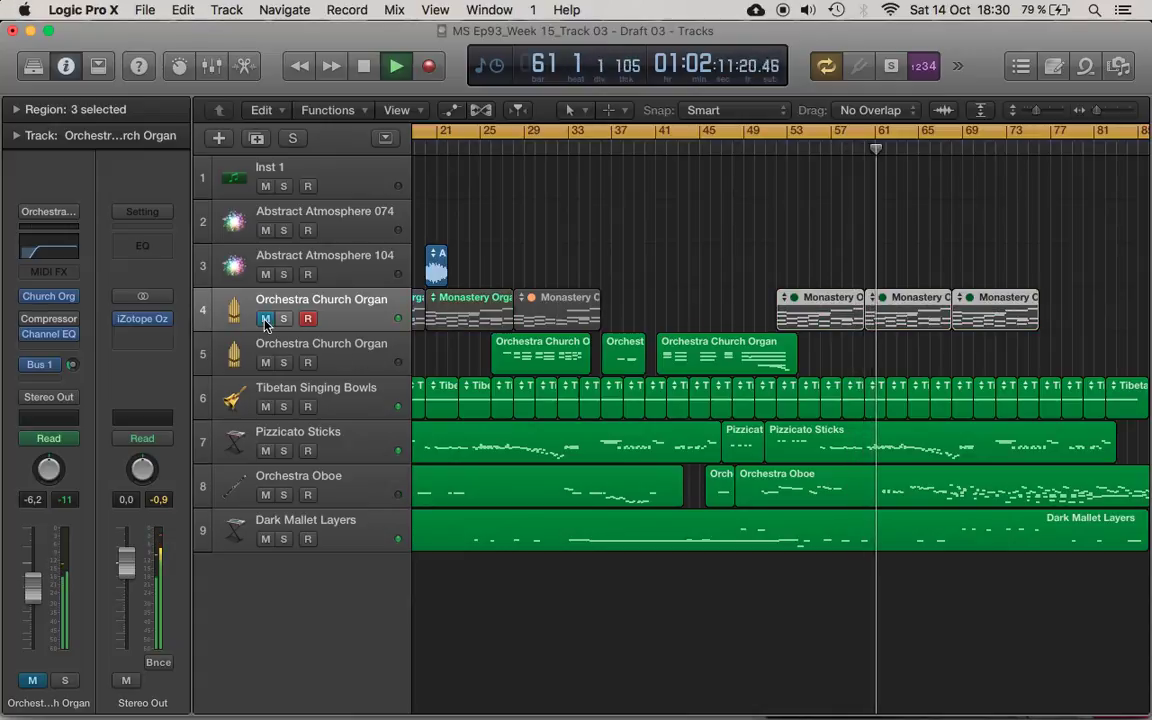
click(265, 318)
click(307, 318)
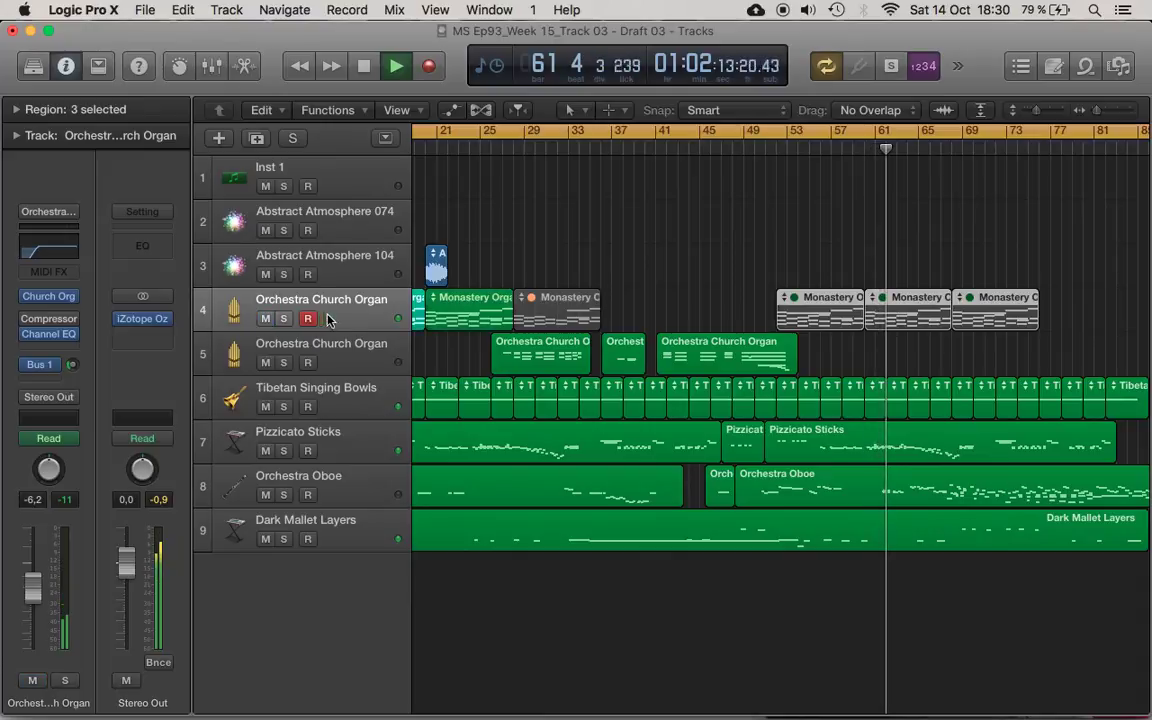
Extend the end of the cycle range to about bar 89 and stop playback with the playhead at bar 88.
scroll(481, 312, left, 2)
scroll(481, 312, left, 5)
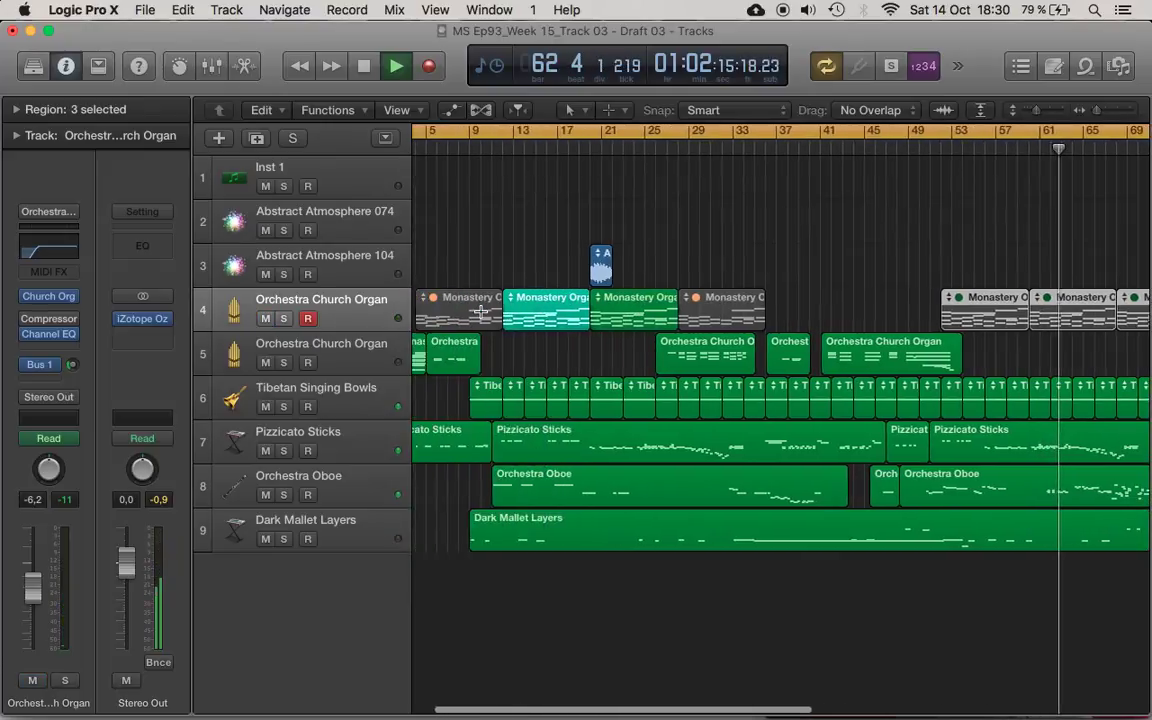
key(super+Left)
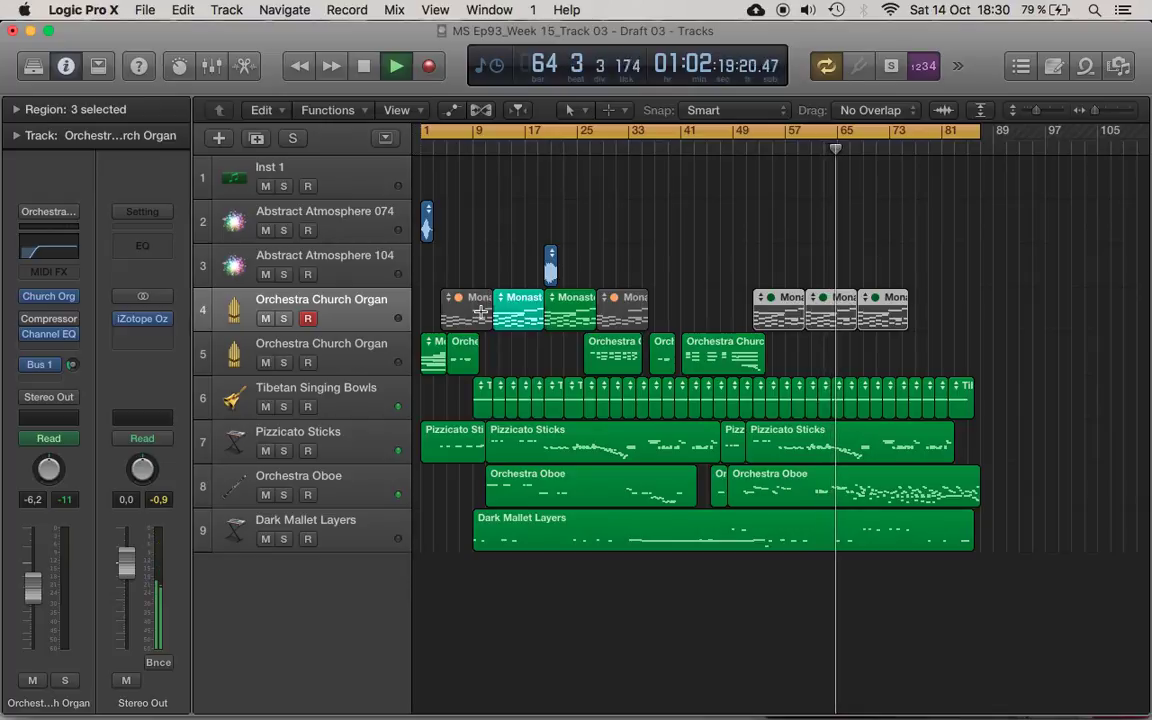
key(super+Tab)
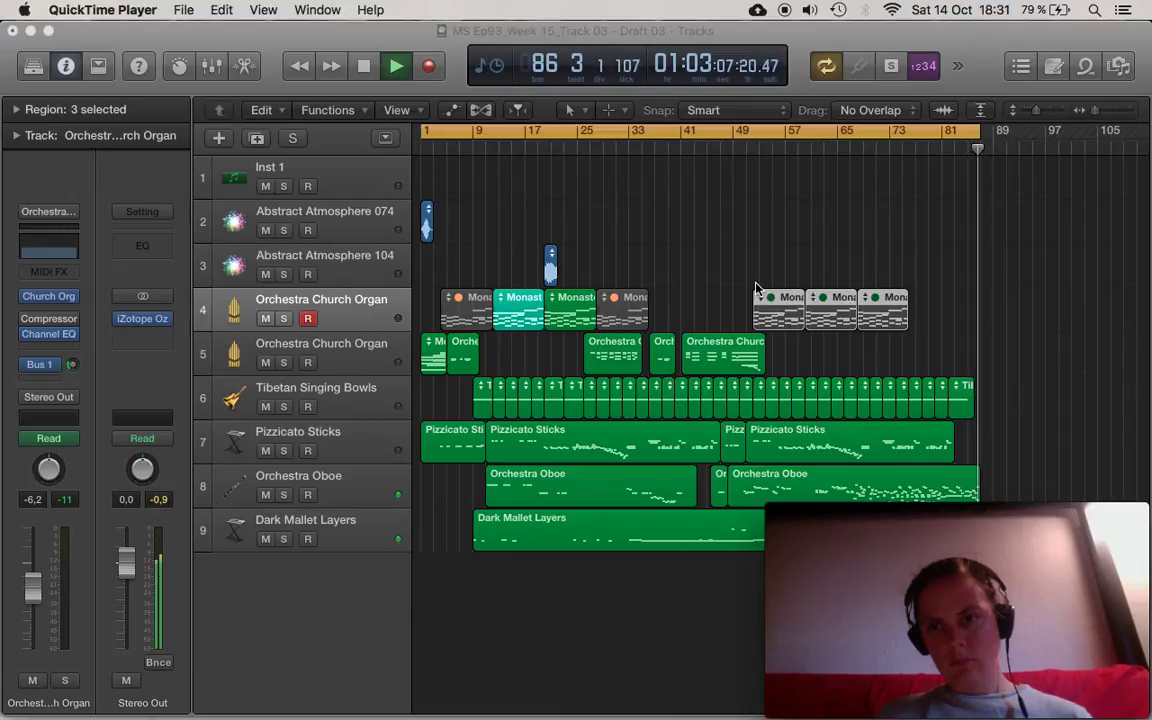
click(982, 138)
click(982, 140)
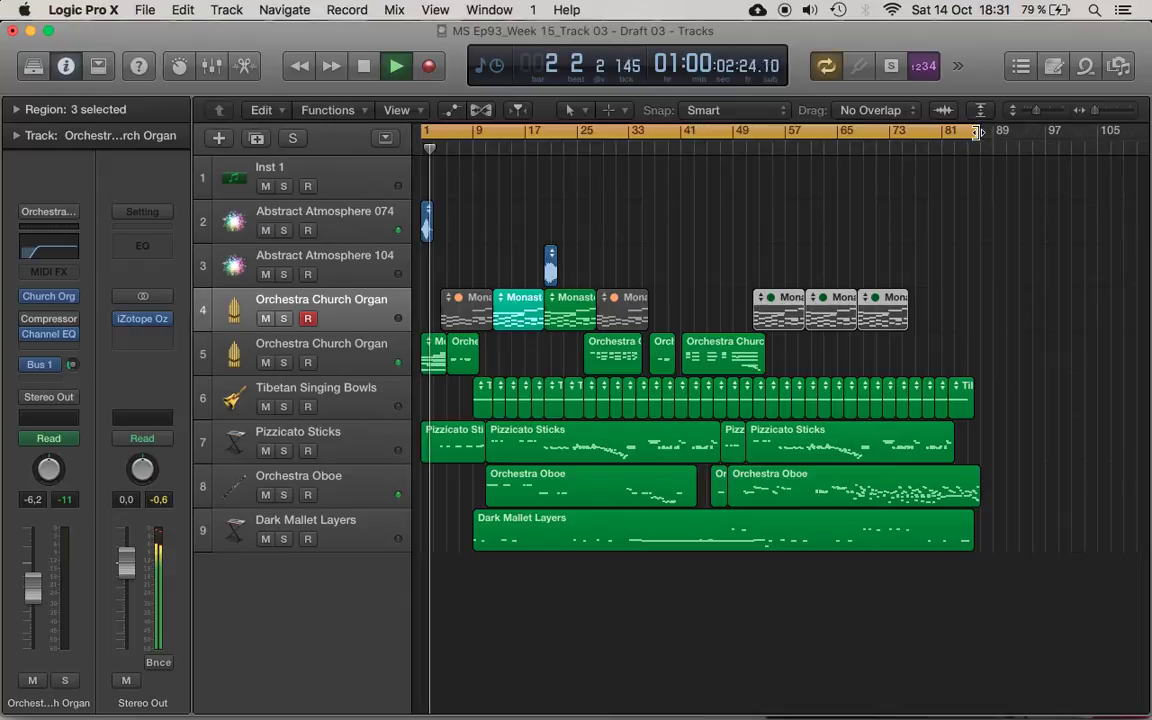
key(space)
click(987, 148)
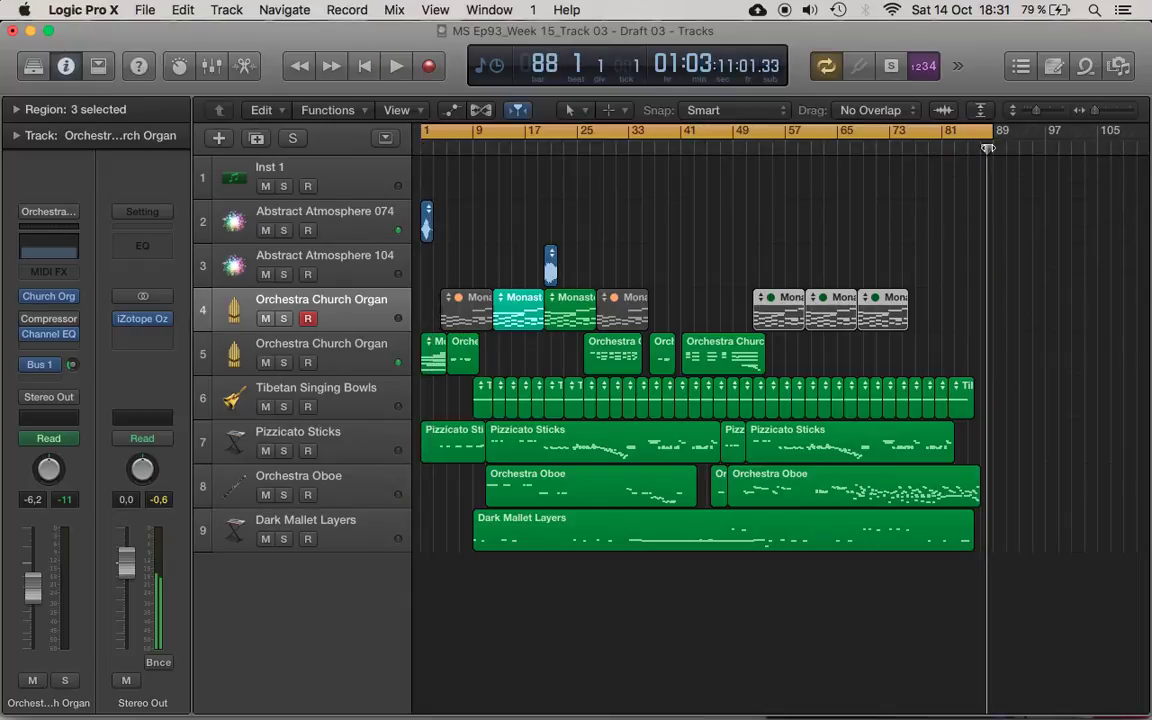
key(super+Tab)
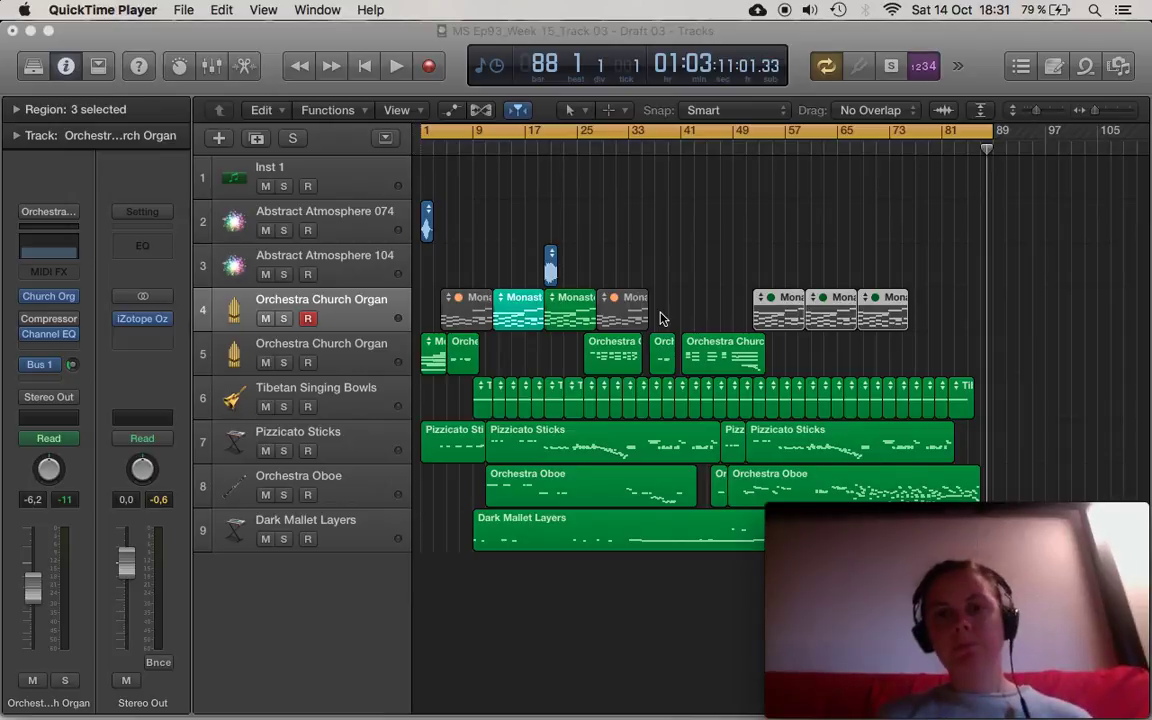
Delete all muted Monastery Organ regions from track 4.
drag(919, 304, 638, 304)
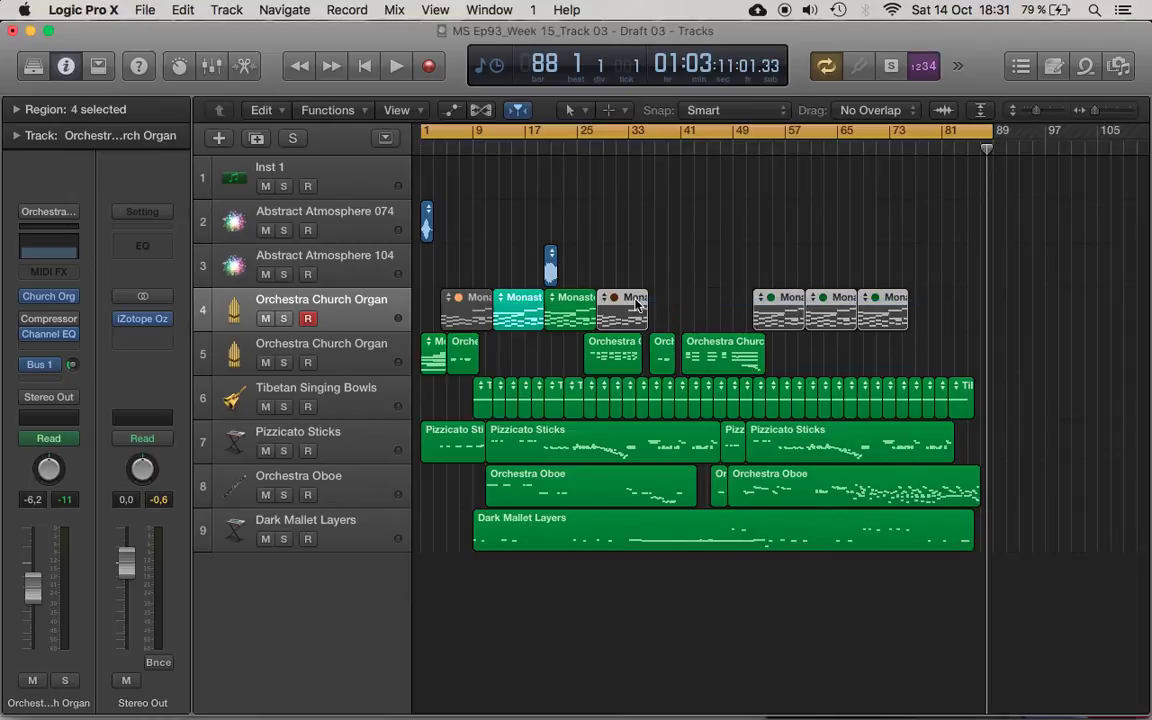
key(Delete)
click(473, 299)
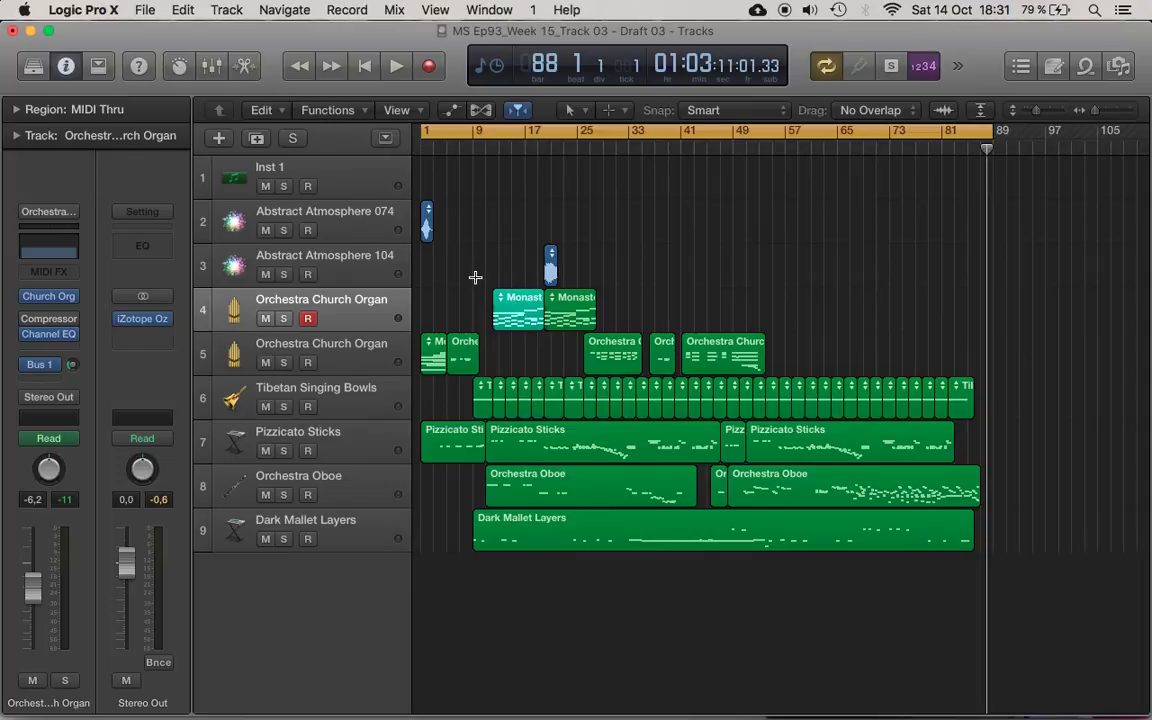
Split the Dark Mallet Layers region at bar 18 and return the playhead to the project start.
click(541, 531)
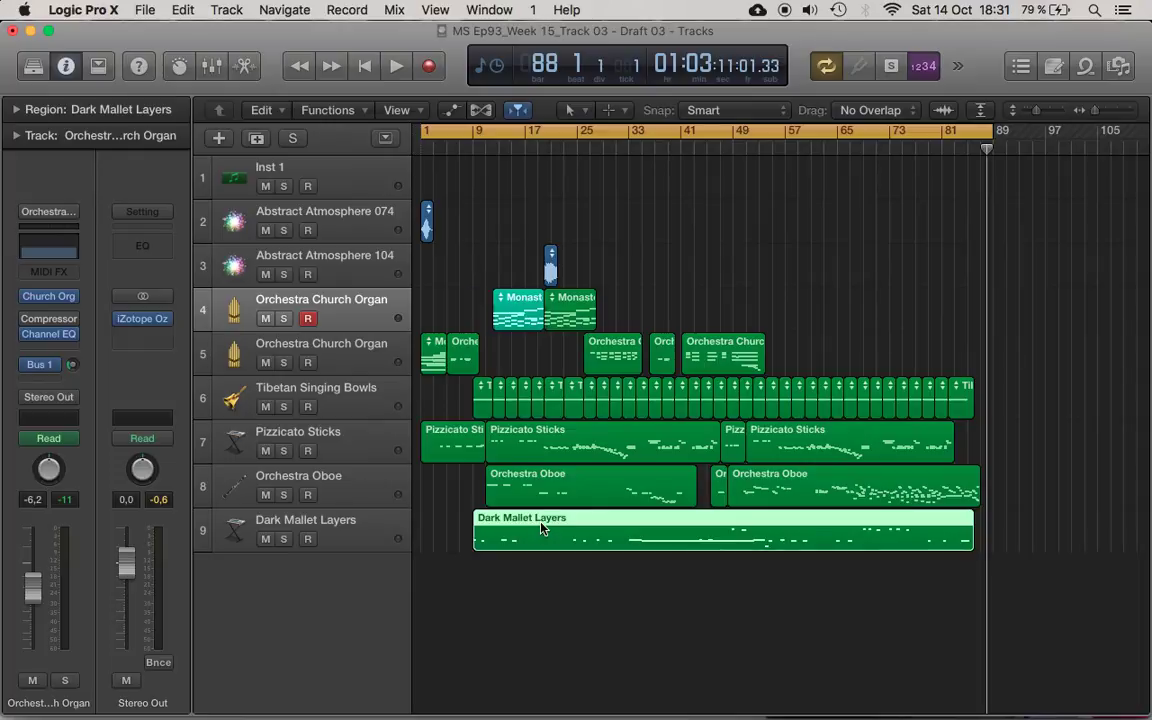
click(532, 147)
key(super+t)
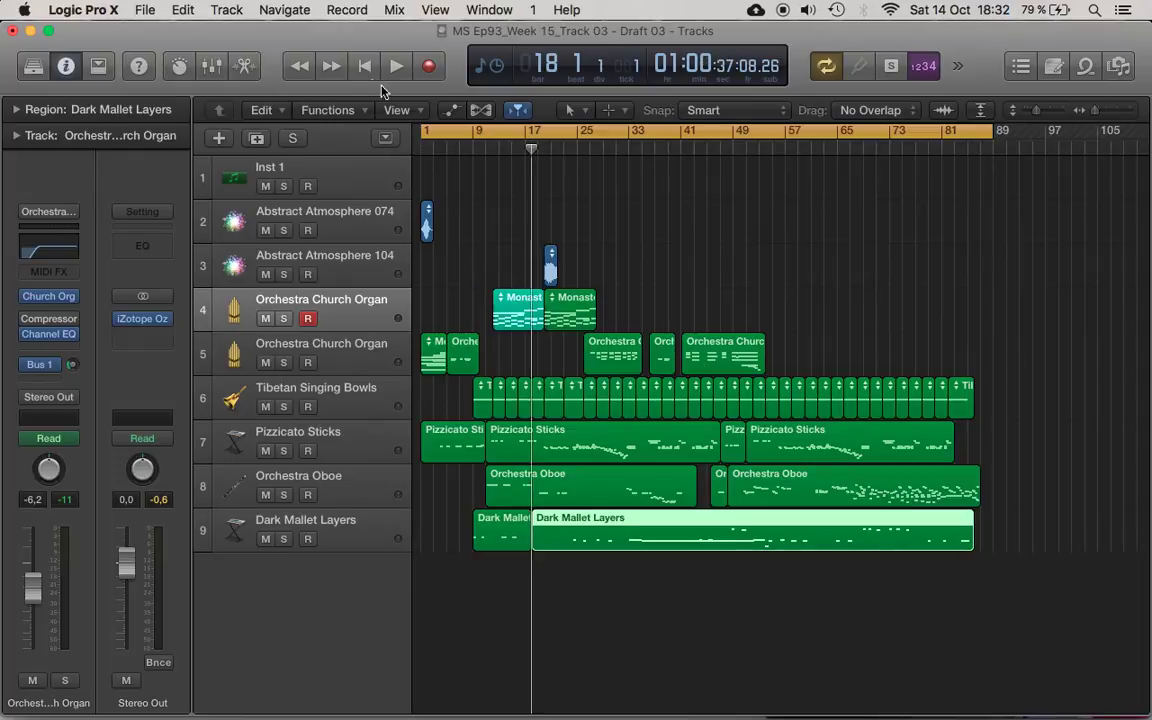
click(363, 67)
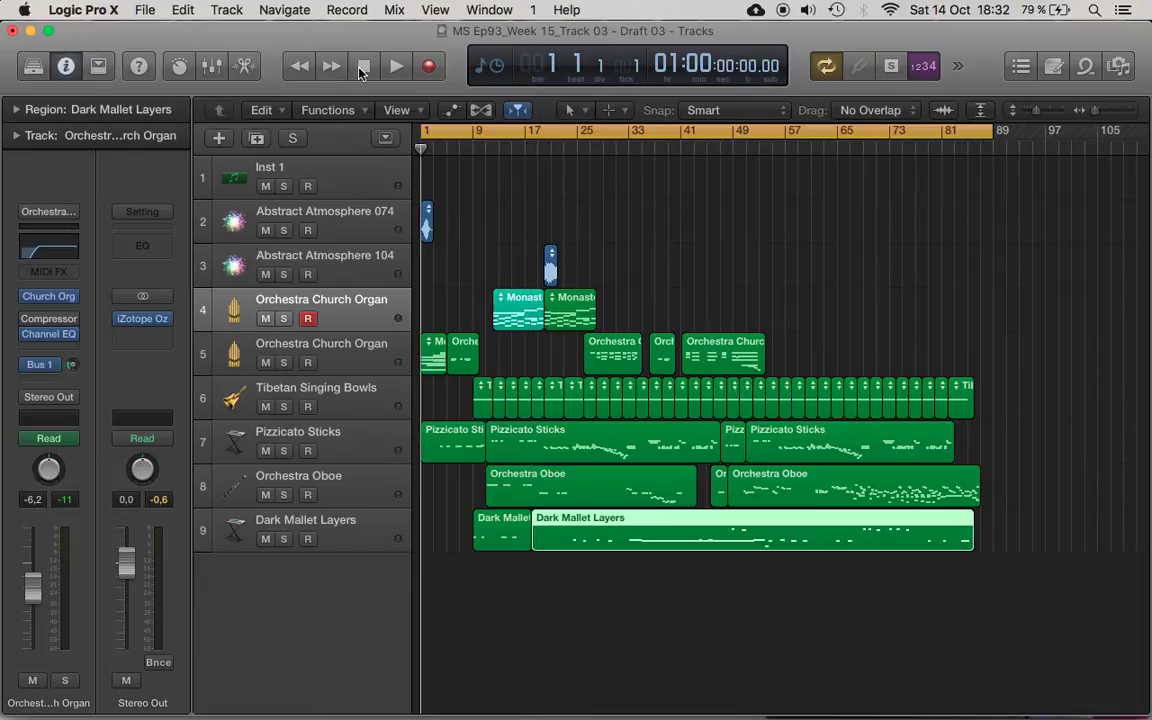
Start playback and trim the start of the long Dark Mallet Layers region to bar 22 and the first Pizzicato Sticks region to bar 3.
key(space)
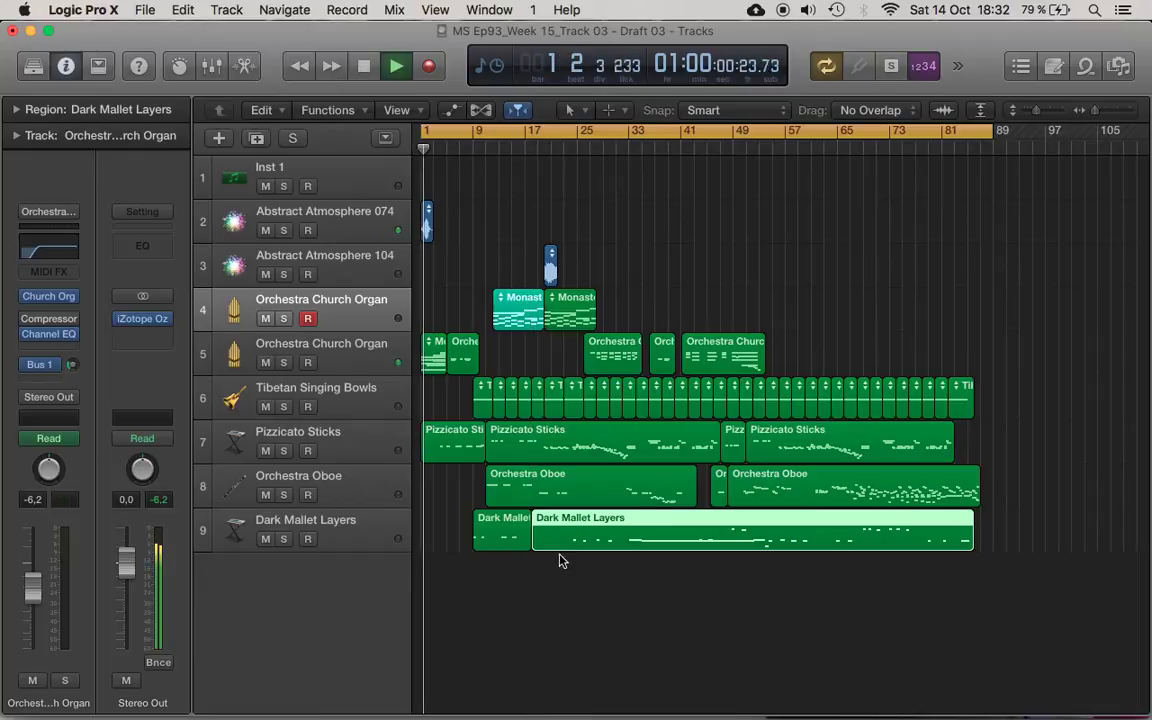
drag(535, 548, 558, 545)
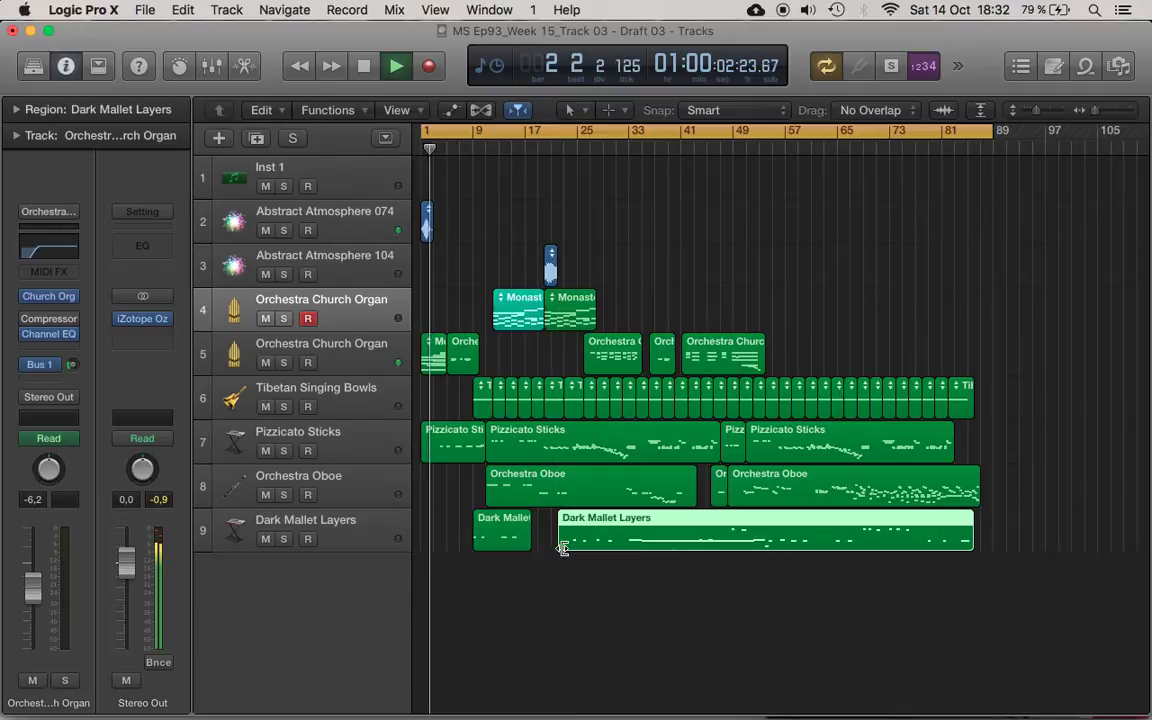
drag(423, 459, 434, 459)
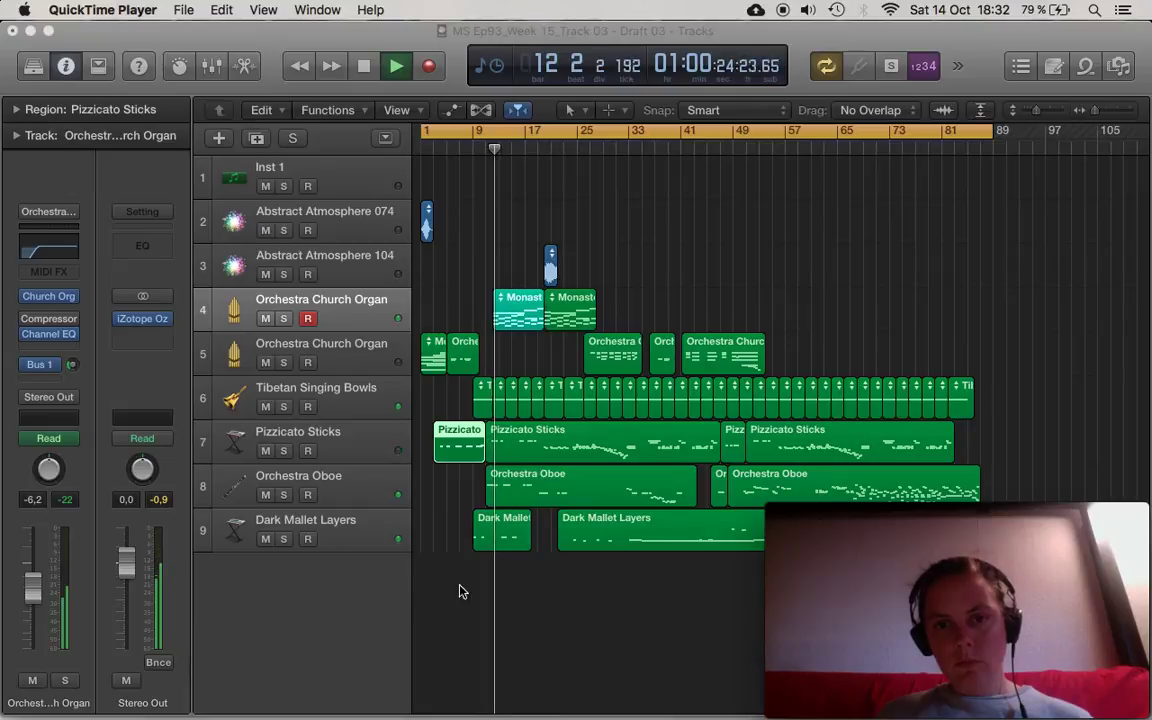
Try the arrangement with track 4's second Monastery Organ region muted, unmute it and replay from about bar 11.
click(591, 301)
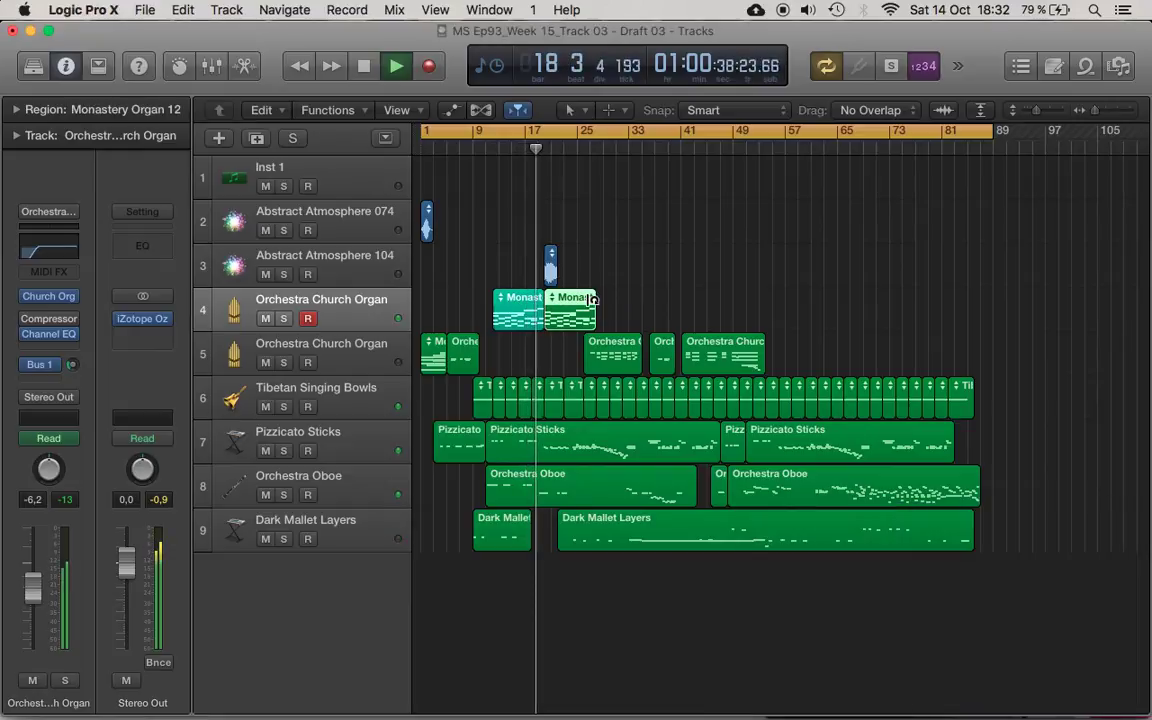
key(ctrl+m)
key(super+Tab)
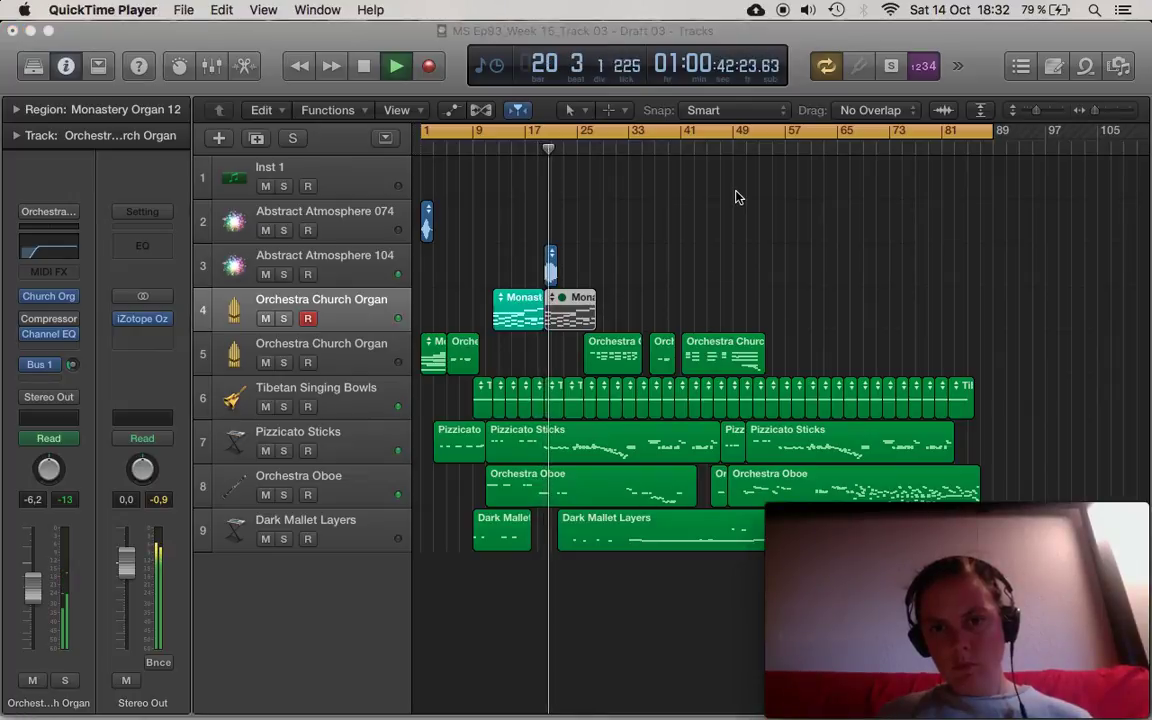
click(579, 306)
key(ctrl+m)
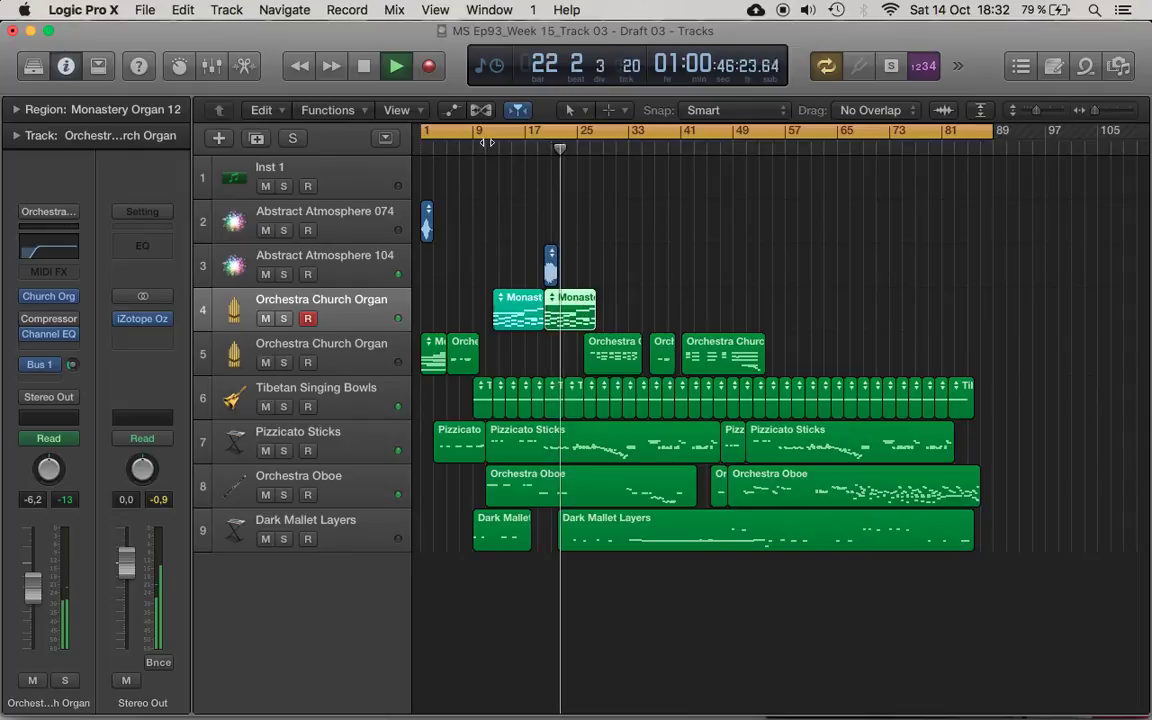
click(487, 143)
key(super+Tab)
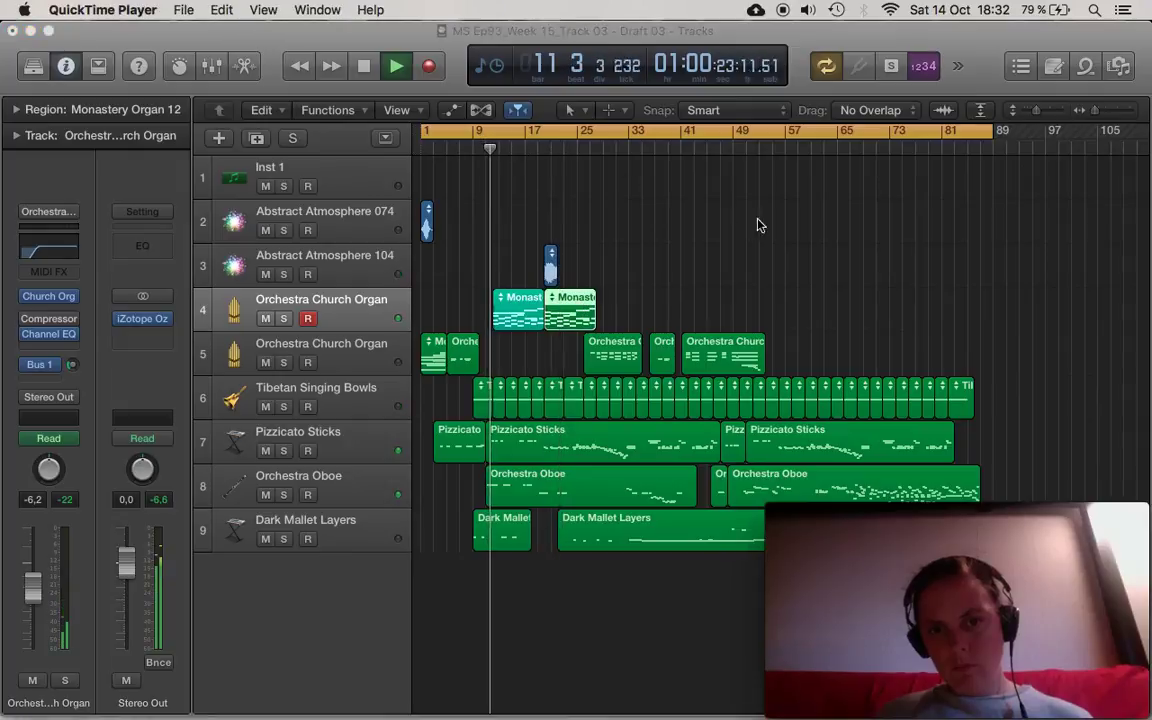
Split the second Pizzicato Sticks region at the playhead around bar 14 while playback continues.
click(593, 431)
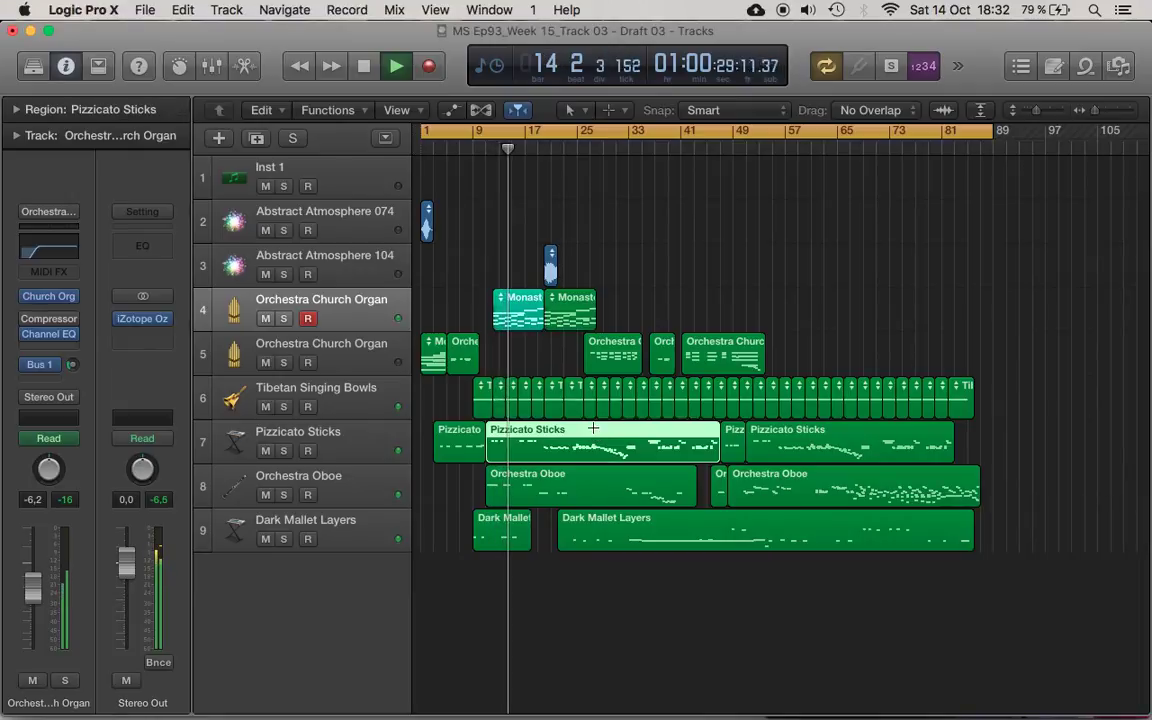
key(super+t)
key(super+Tab)
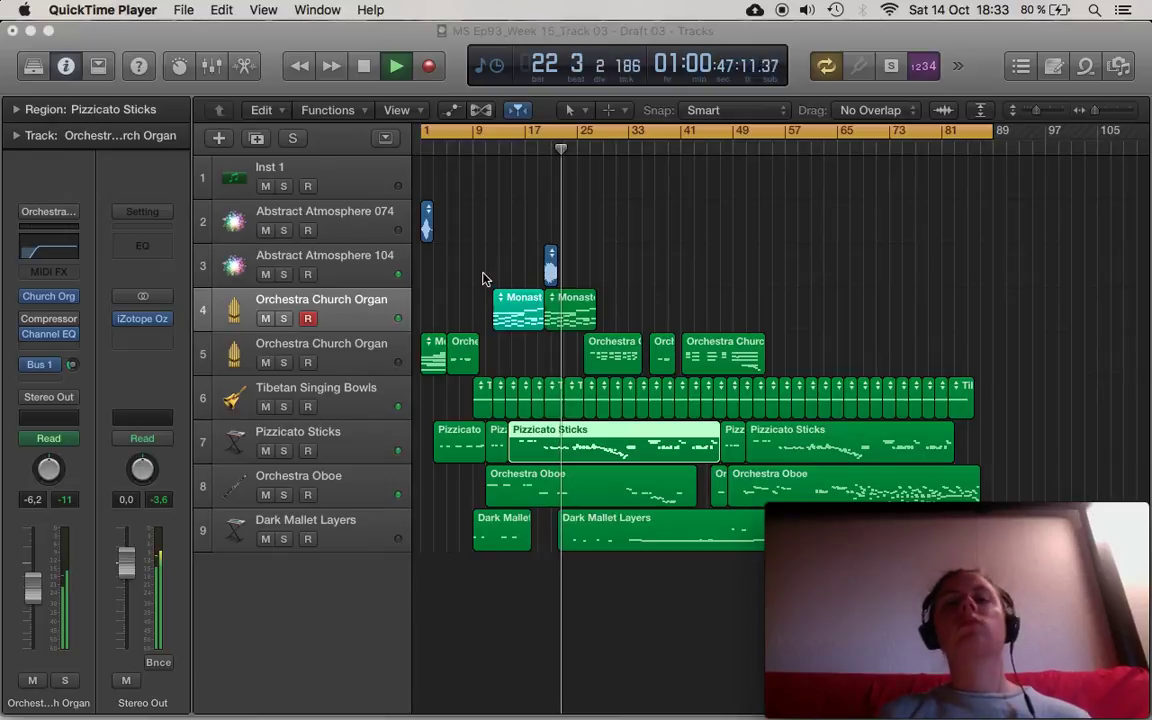
Delete the second Monastery Organ region on track 4 and place the playhead at bar 20.
click(590, 305)
key(Delete)
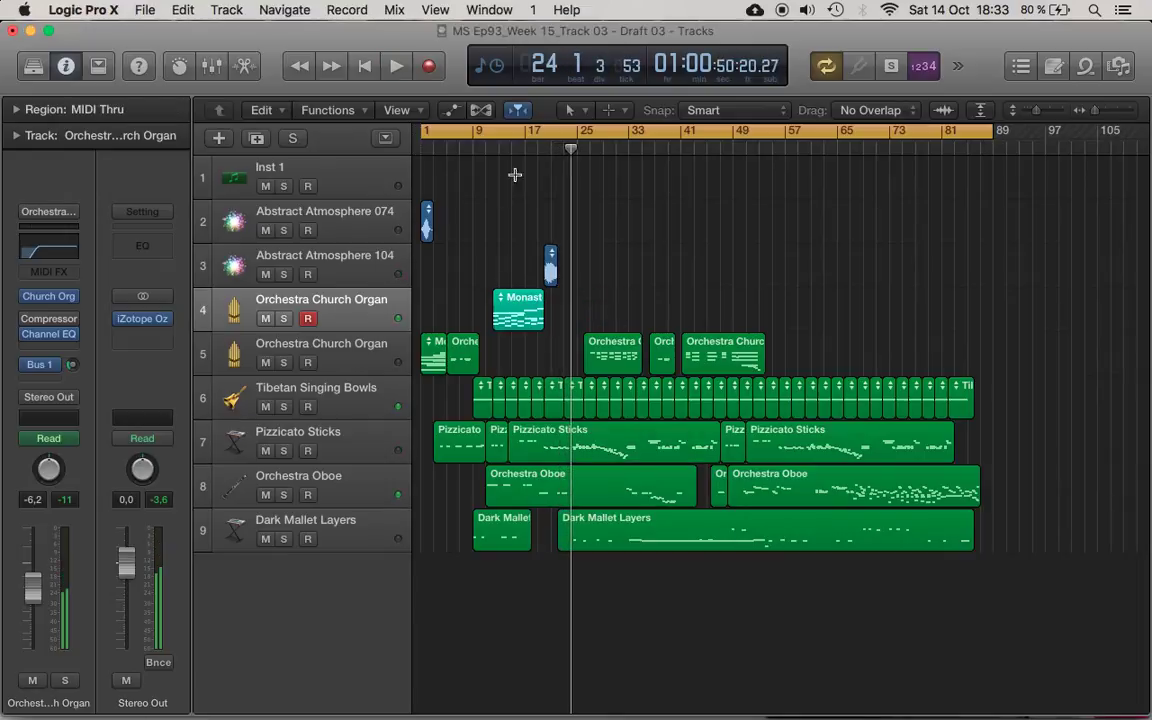
click(542, 146)
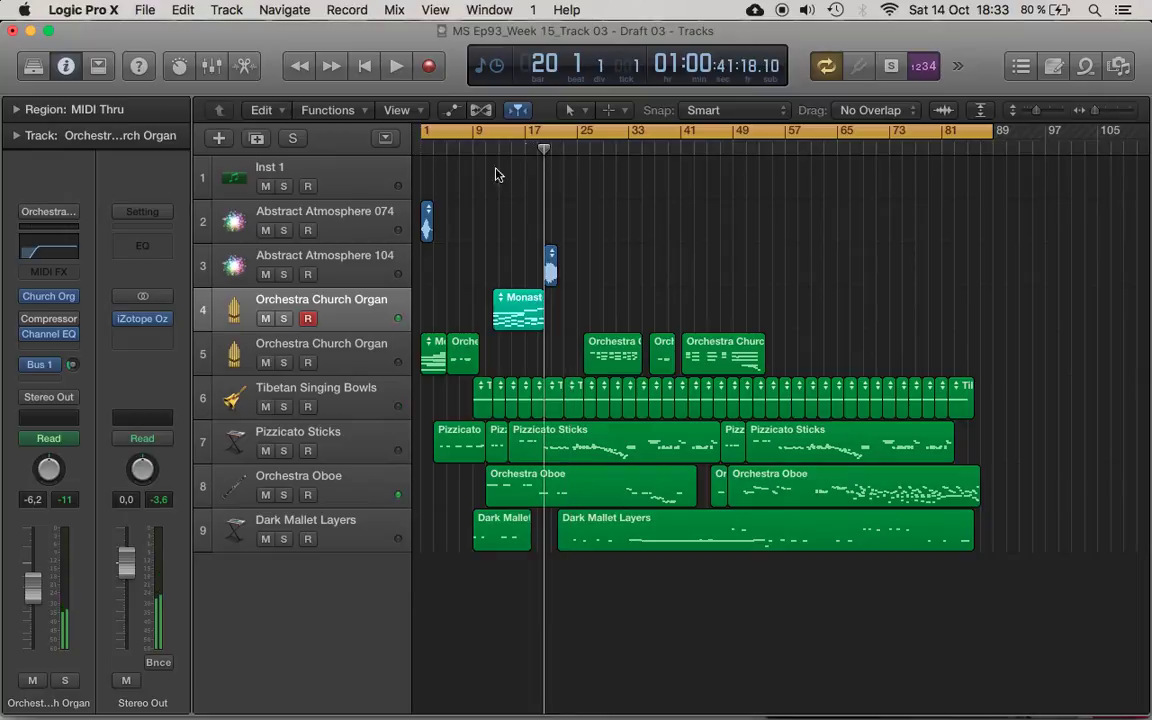
Insert a Stereo Delay with its Factory Default settings on the Abstract Atmosphere 104 track.
click(370, 263)
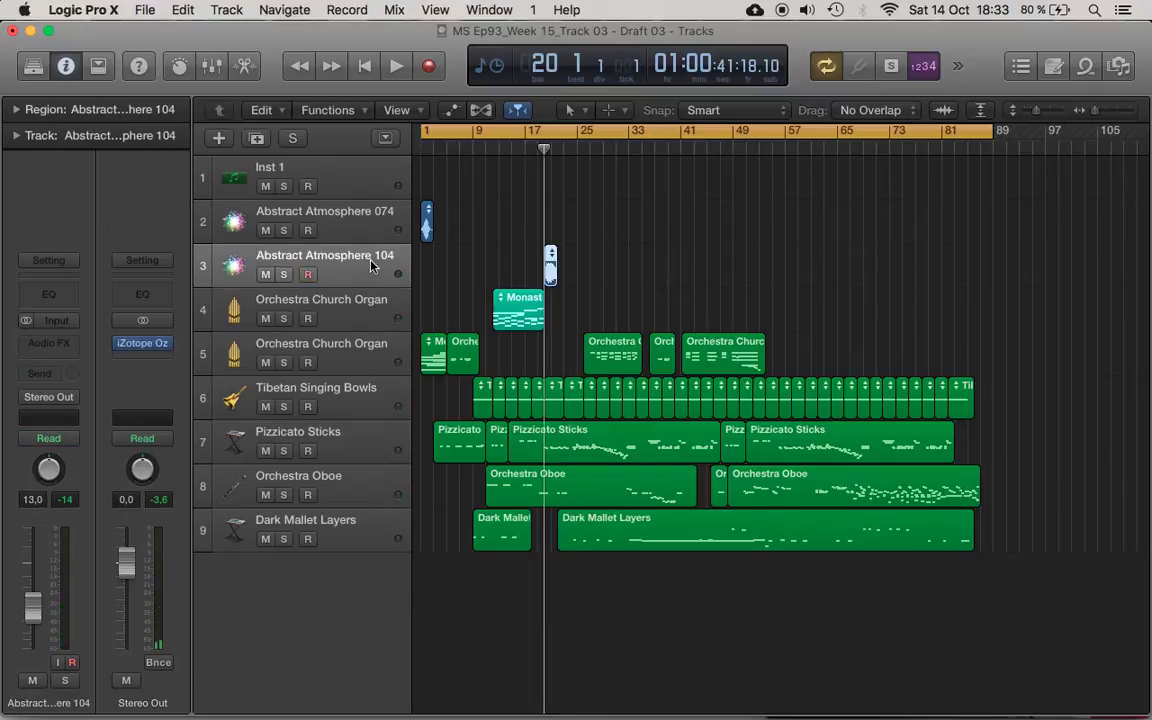
click(45, 343)
mouse_move(60, 378)
mouse_move(218, 427)
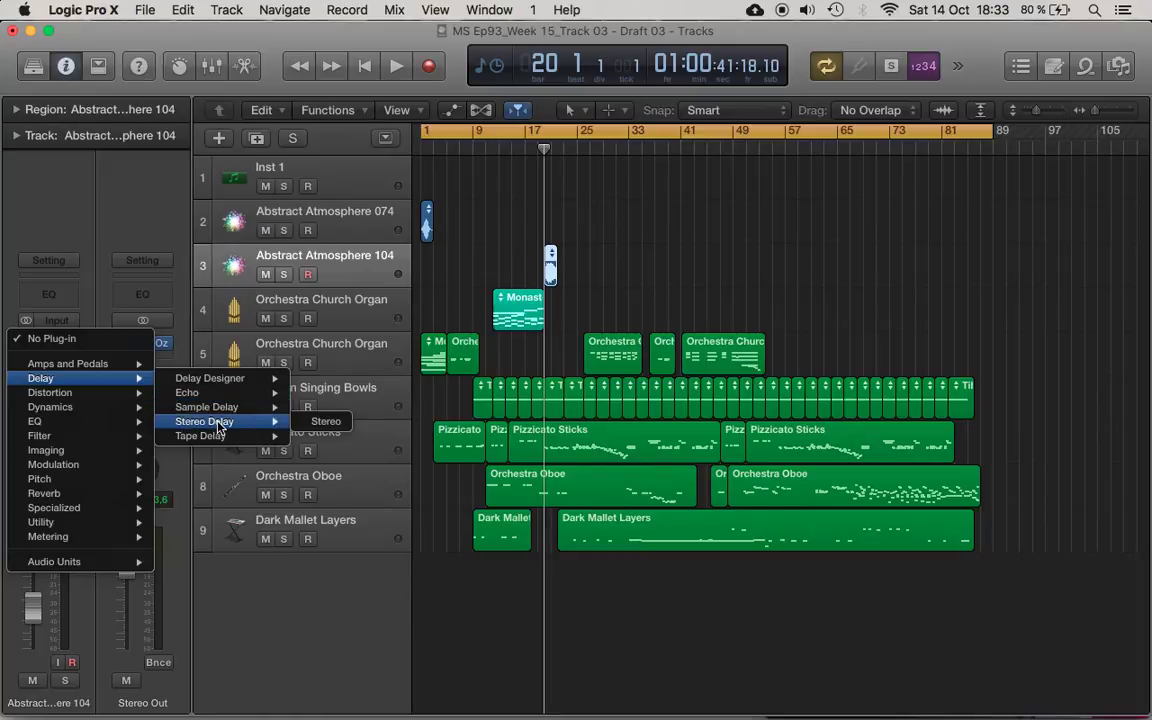
click(309, 427)
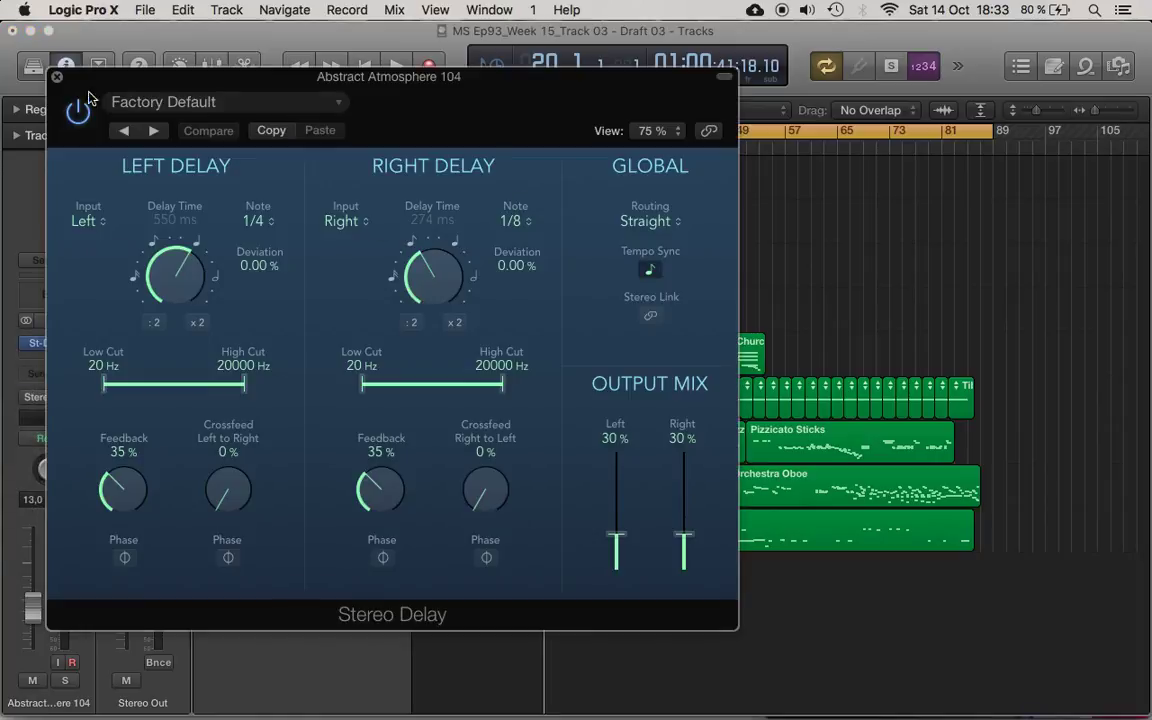
click(57, 77)
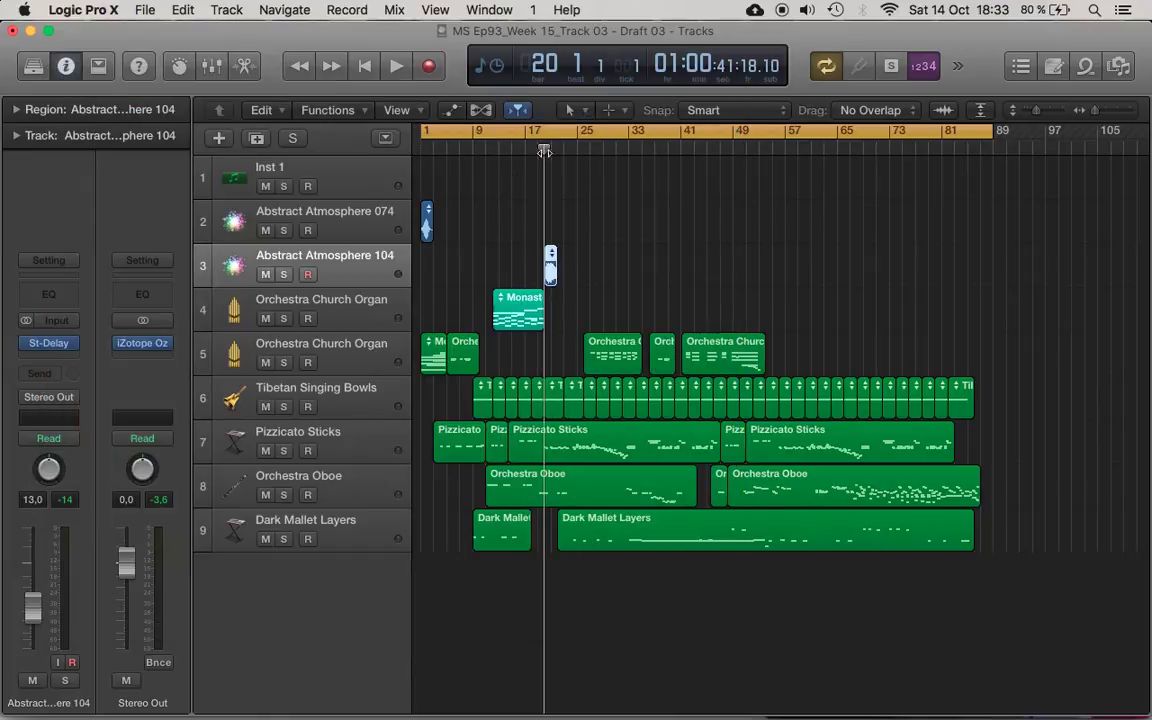
Play from about bar 19 and add a Bus 2 send of about -5.2 dB to the Abstract Atmosphere 104 track.
drag(544, 151, 538, 149)
key(space)
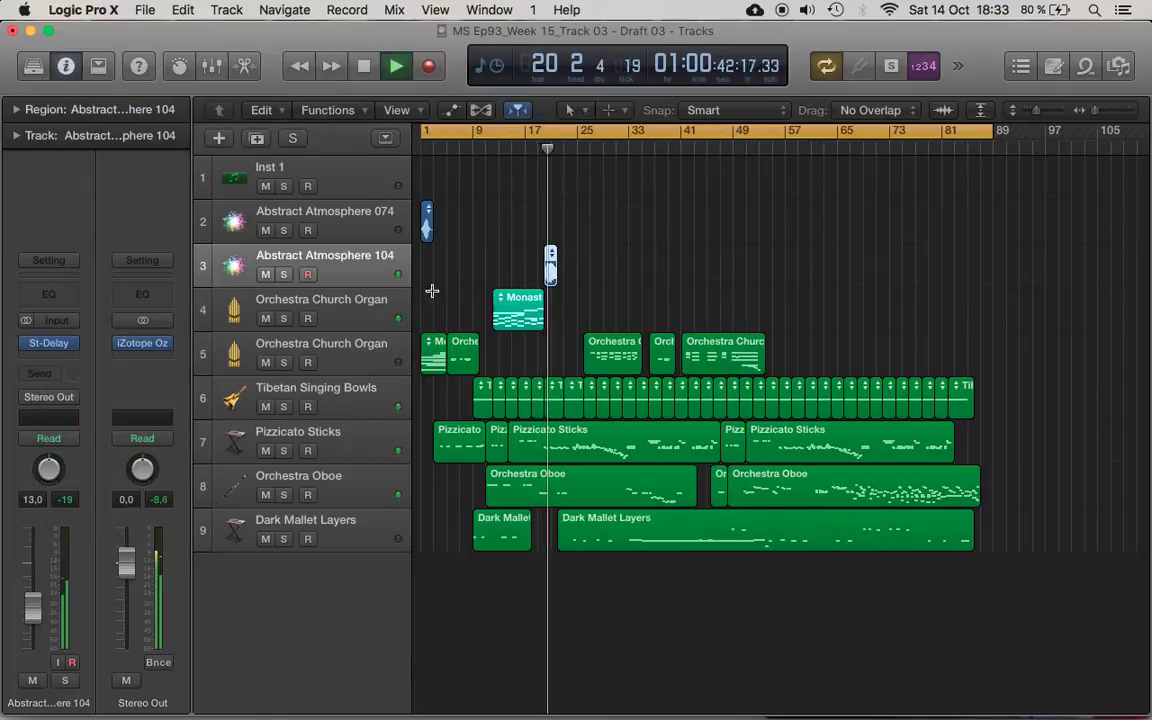
key(super+Tab)
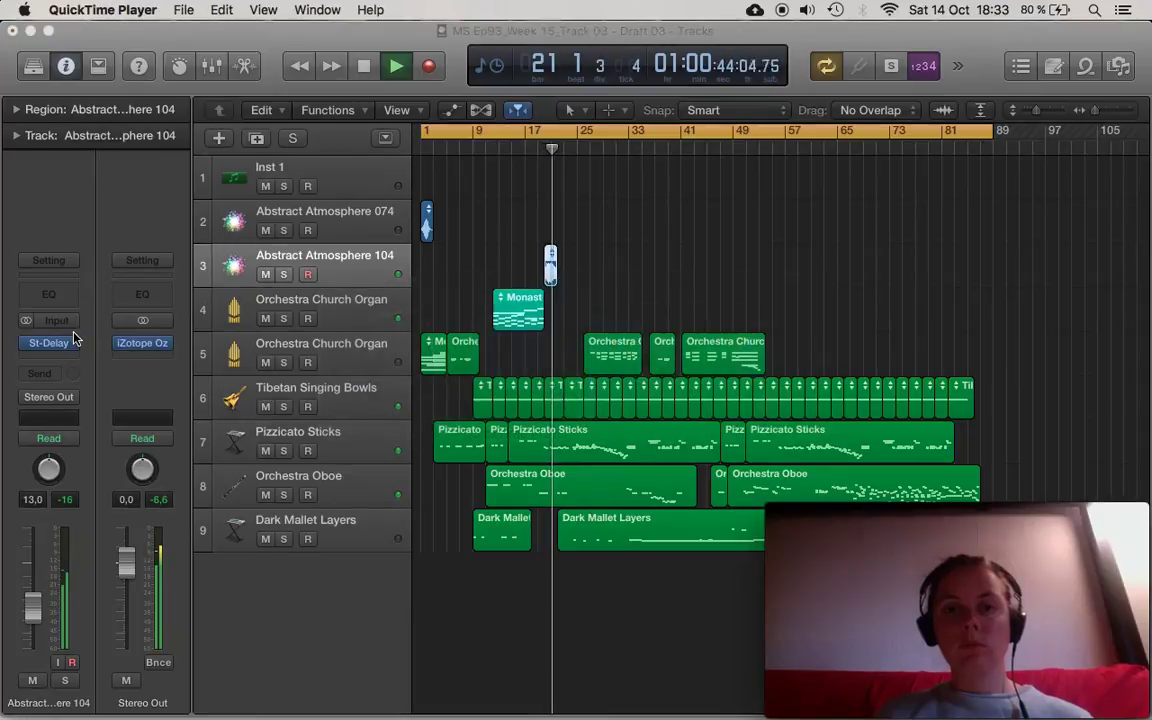
click(42, 378)
mouse_move(52, 452)
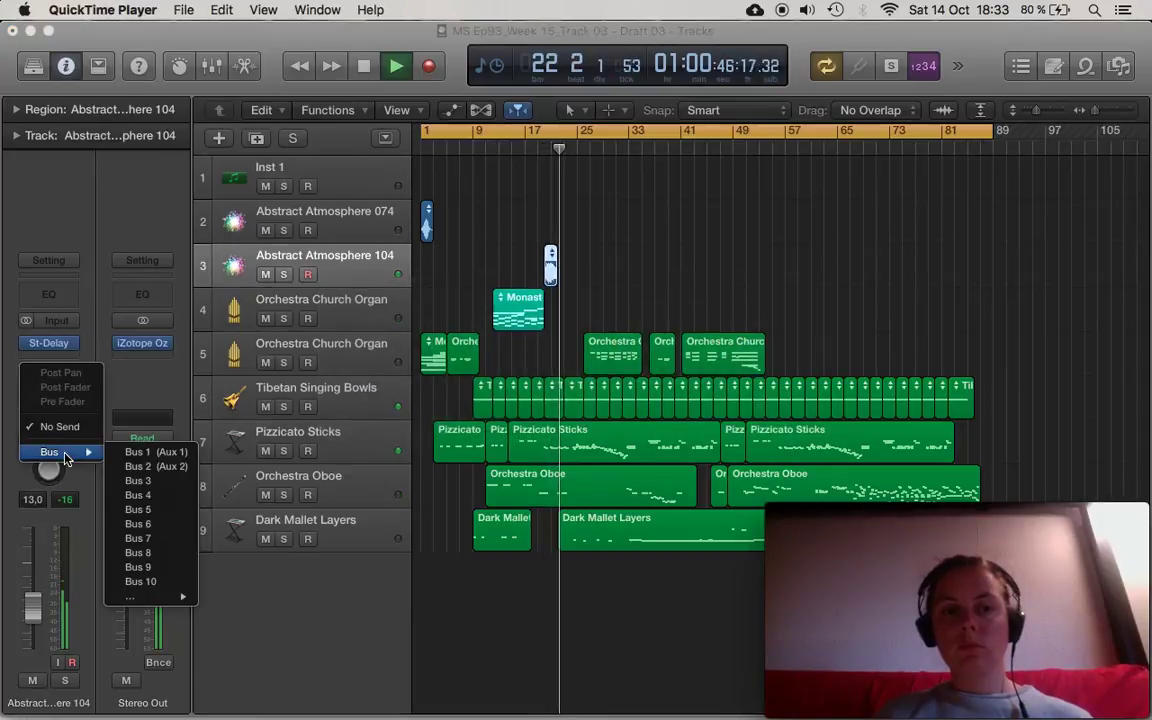
click(140, 466)
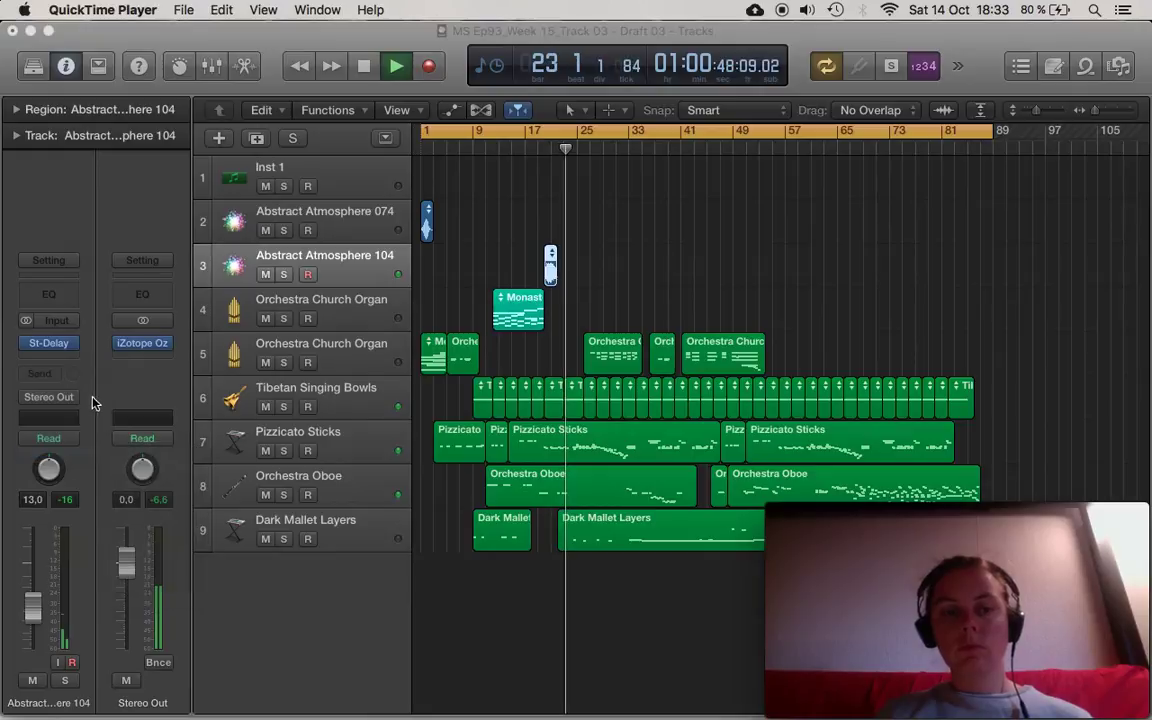
drag(72, 368, 67, 257)
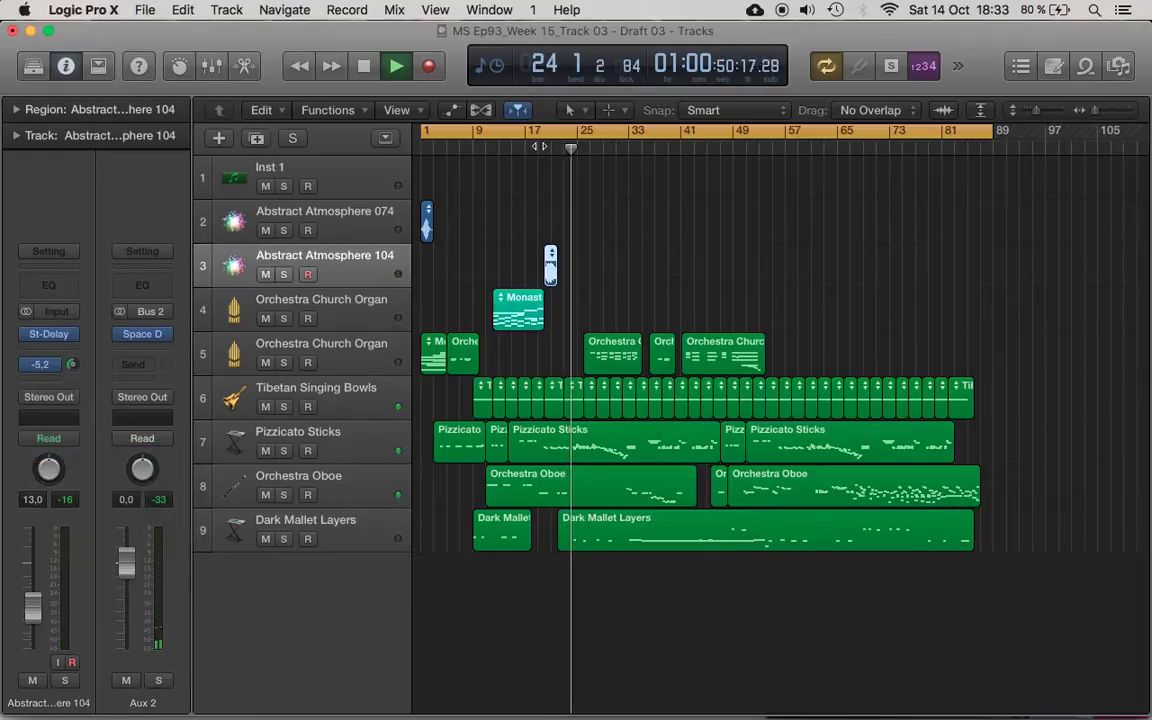
Lower the Abstract Atmosphere 104 track volume to -20.5 dB and replay from about bar 16.
click(539, 148)
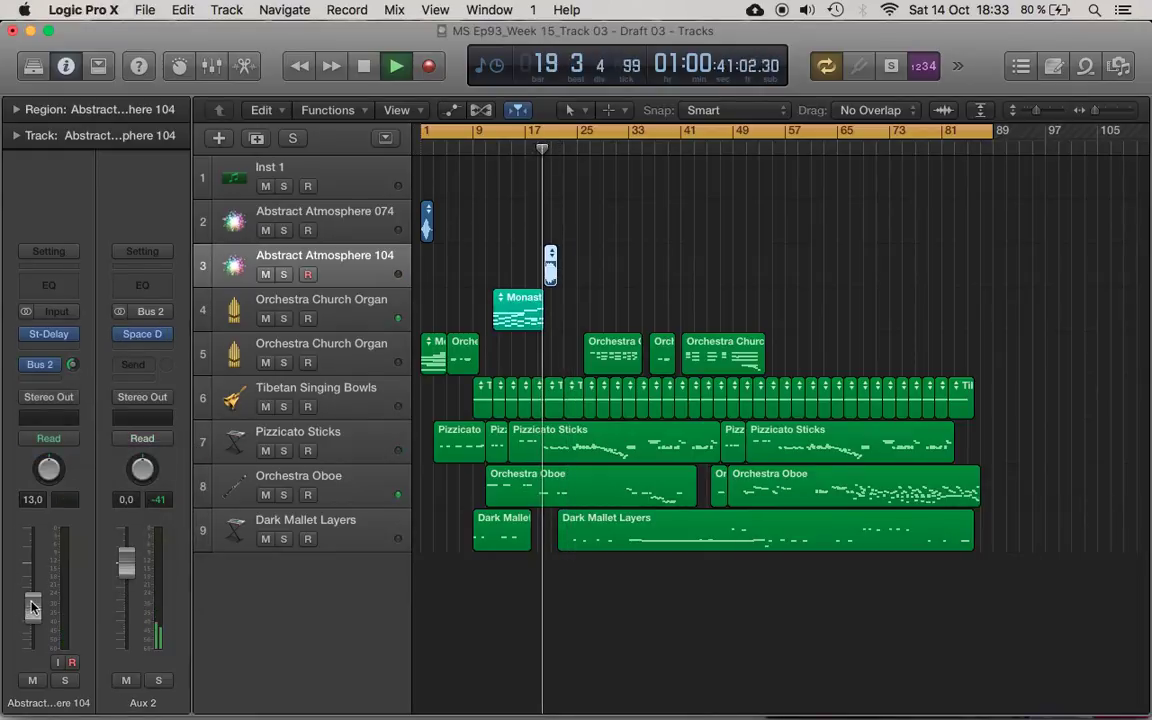
mouse_move(33, 614)
mouse_down()
mouse_move(35, 643)
mouse_move(33, 626)
mouse_up()
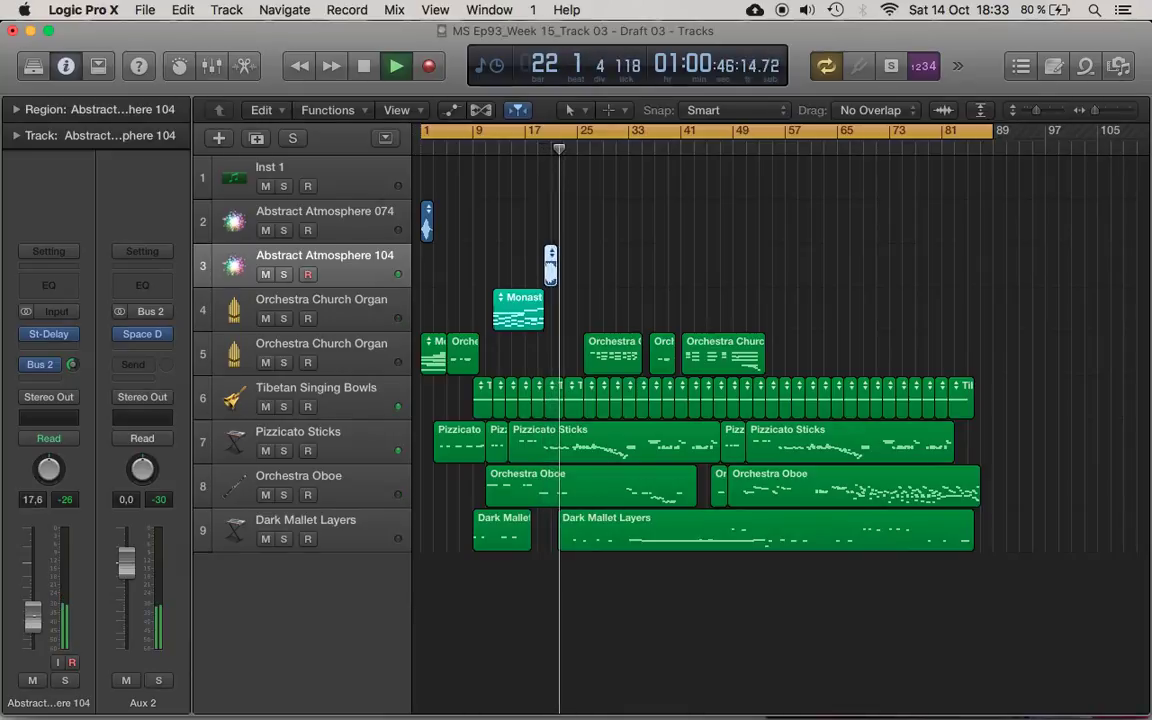
click(527, 147)
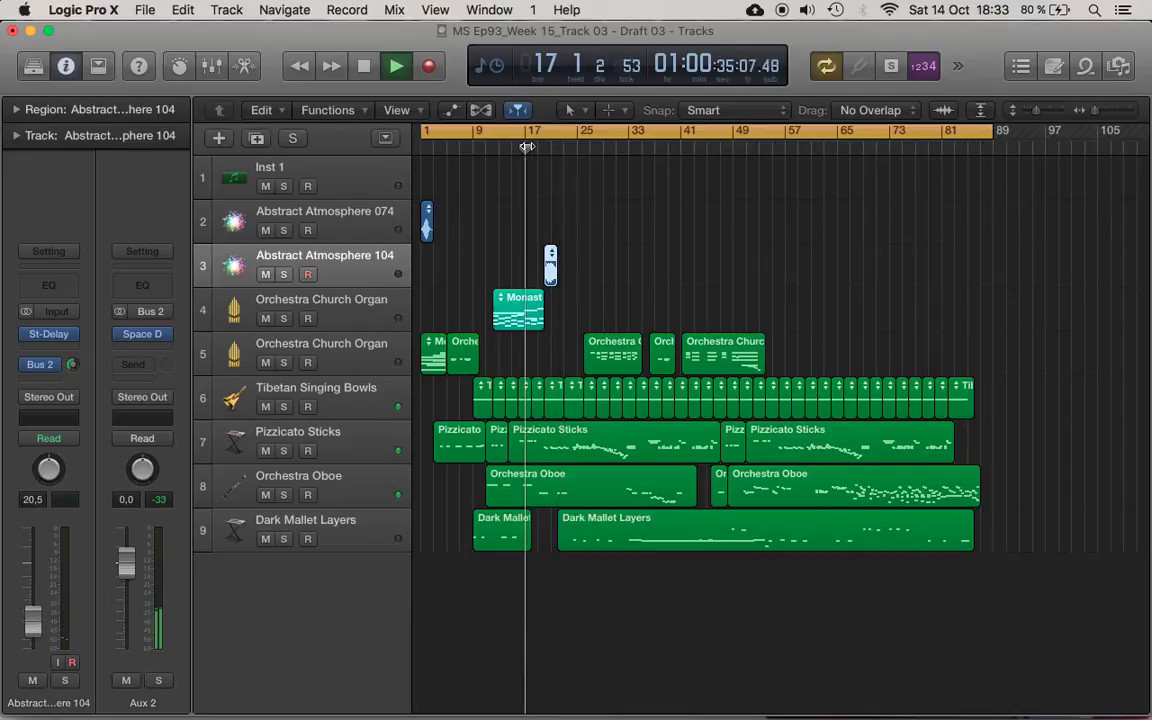
click(518, 147)
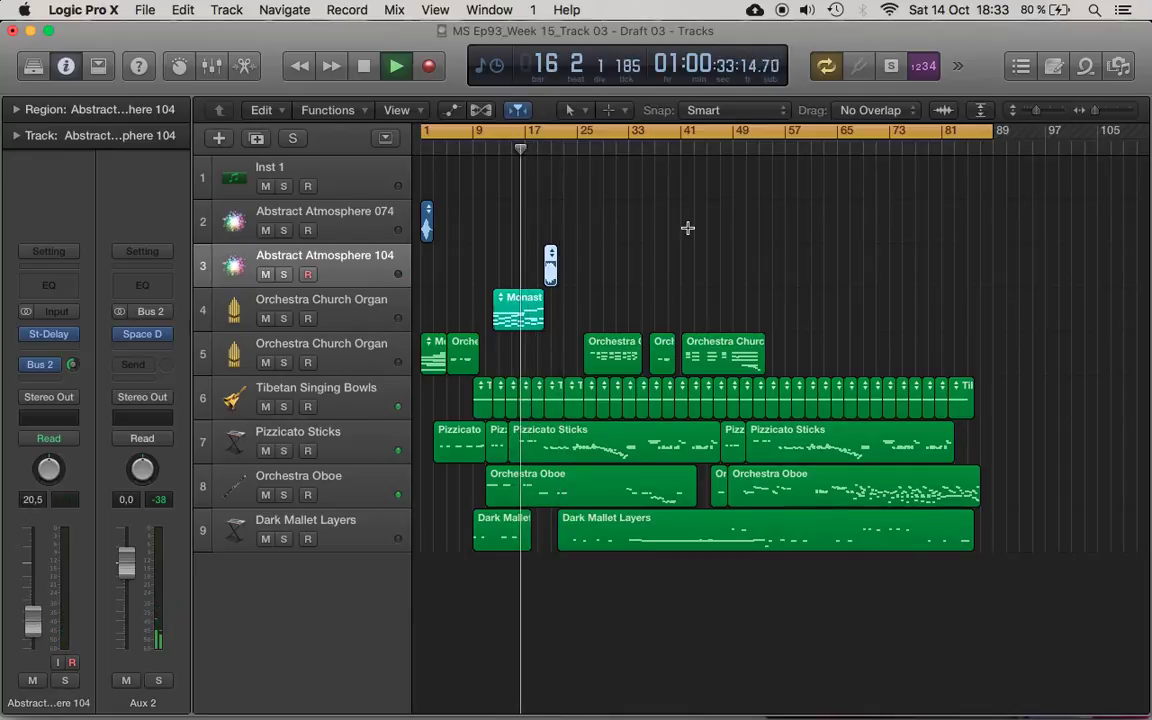
key(super+Tab)
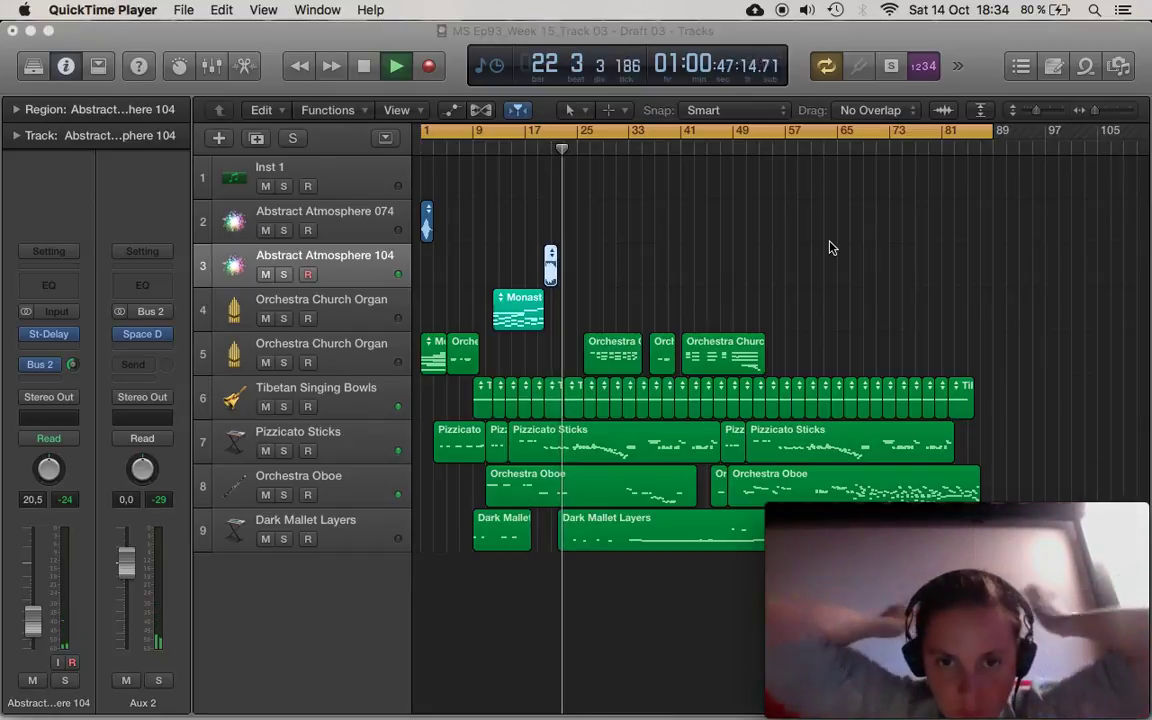
Split the first Orchestra Oboe region at bar 24 and trim the start of its second part to bar 31.
click(633, 474)
key(super+t)
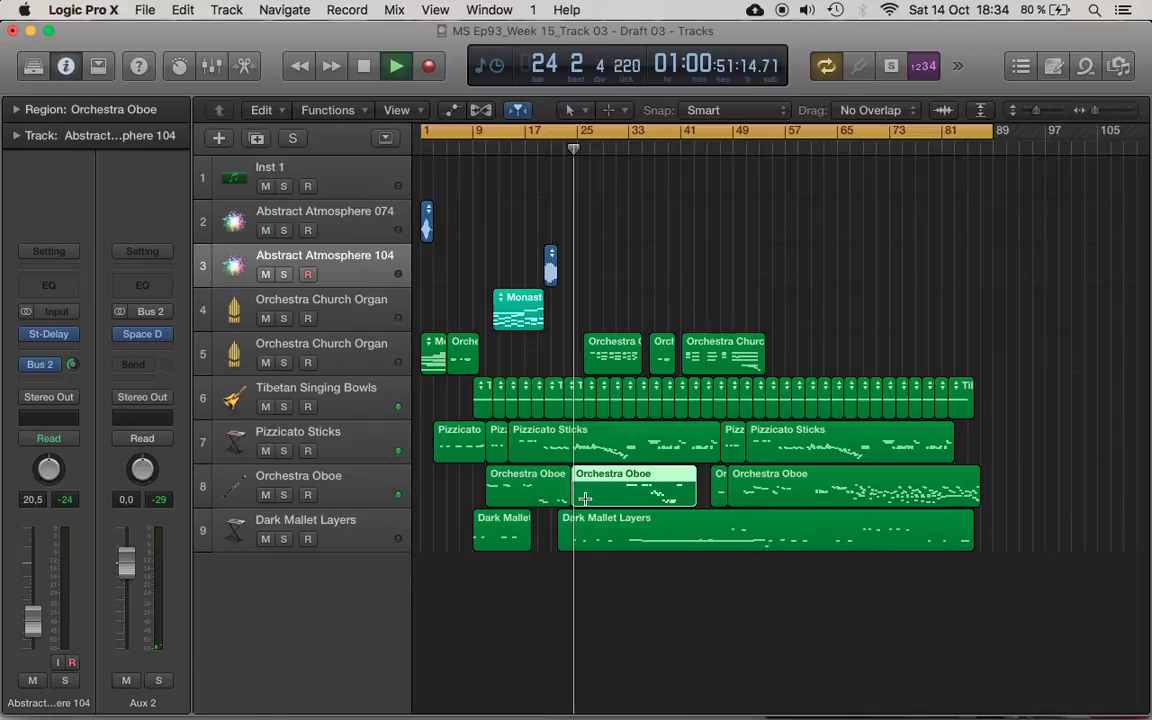
drag(578, 498, 623, 498)
Stop playback and split the long Pizzicato Sticks region at bars 24 and 35.
scroll(623, 498, up, 5)
scroll(623, 498, up, 2)
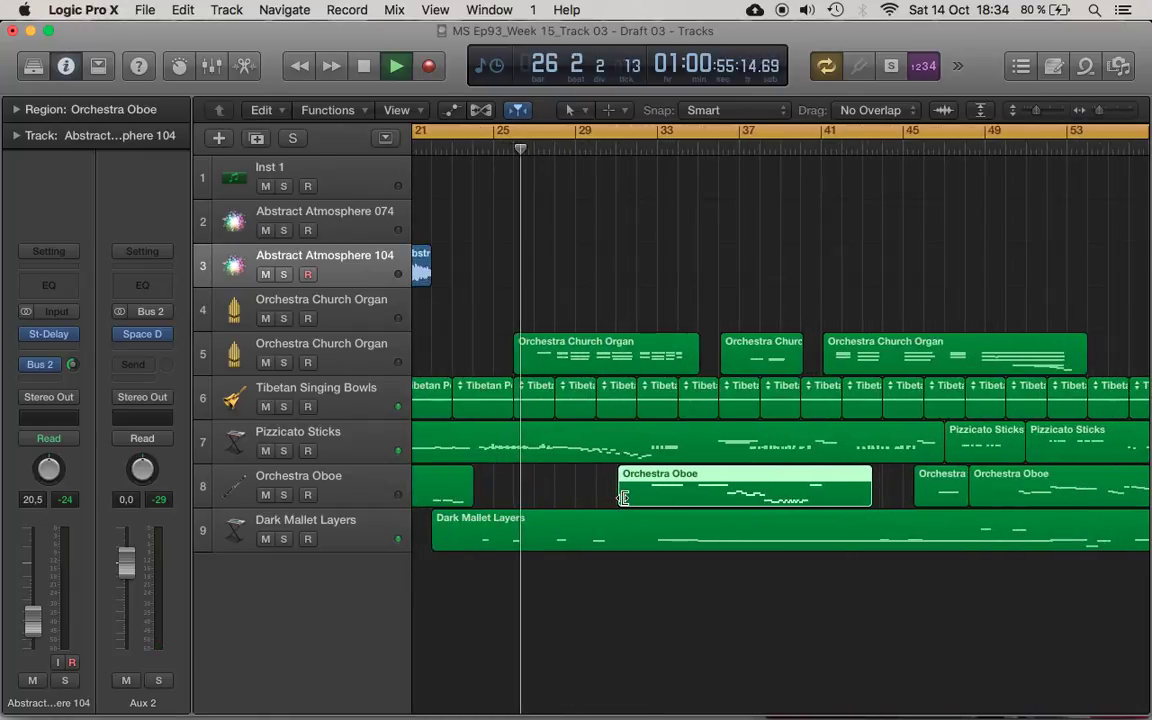
scroll(623, 498, left, 3)
key(space)
click(539, 148)
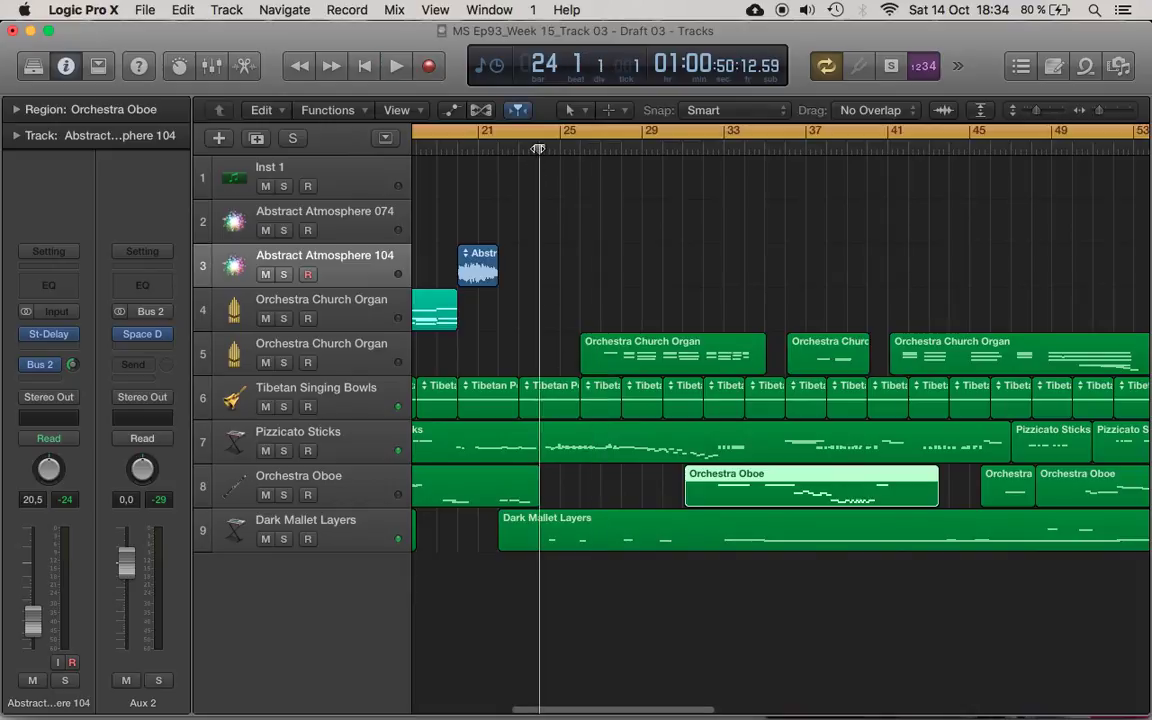
click(585, 444)
key(super+t)
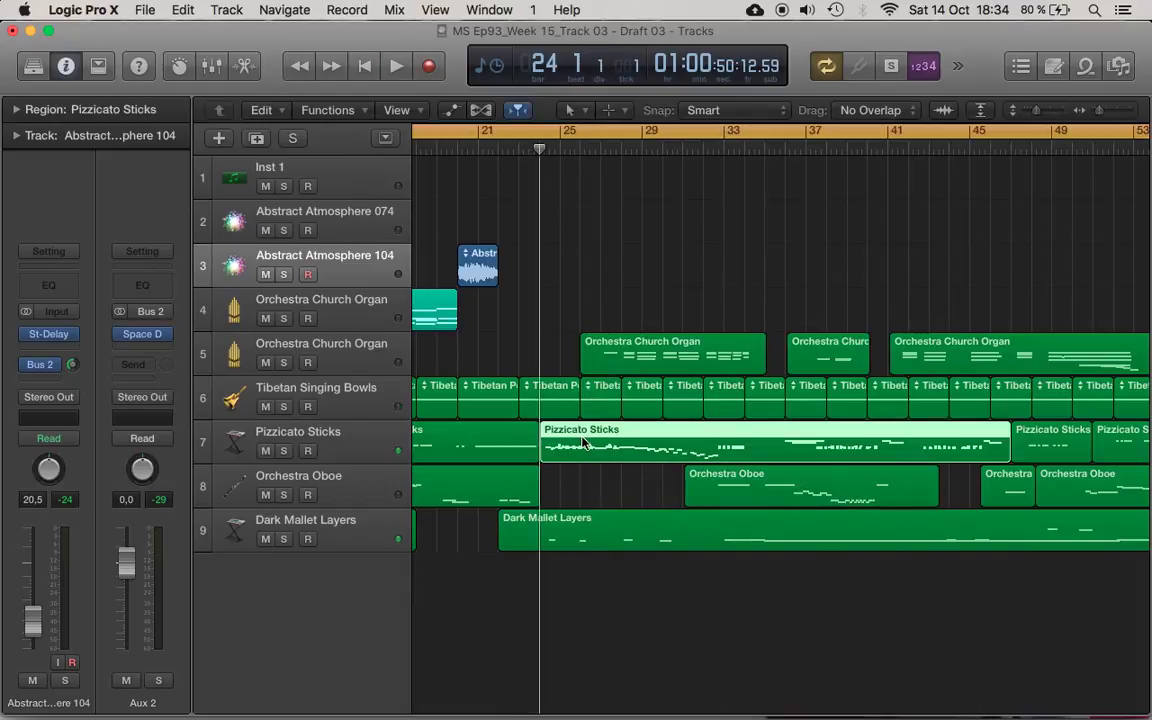
click(765, 150)
key(super+t)
Split the Pizzicato Sticks region ending at bar 35 at position 32 3 4 1, keeping the notes that cross the split point.
scroll(765, 285, up, 3)
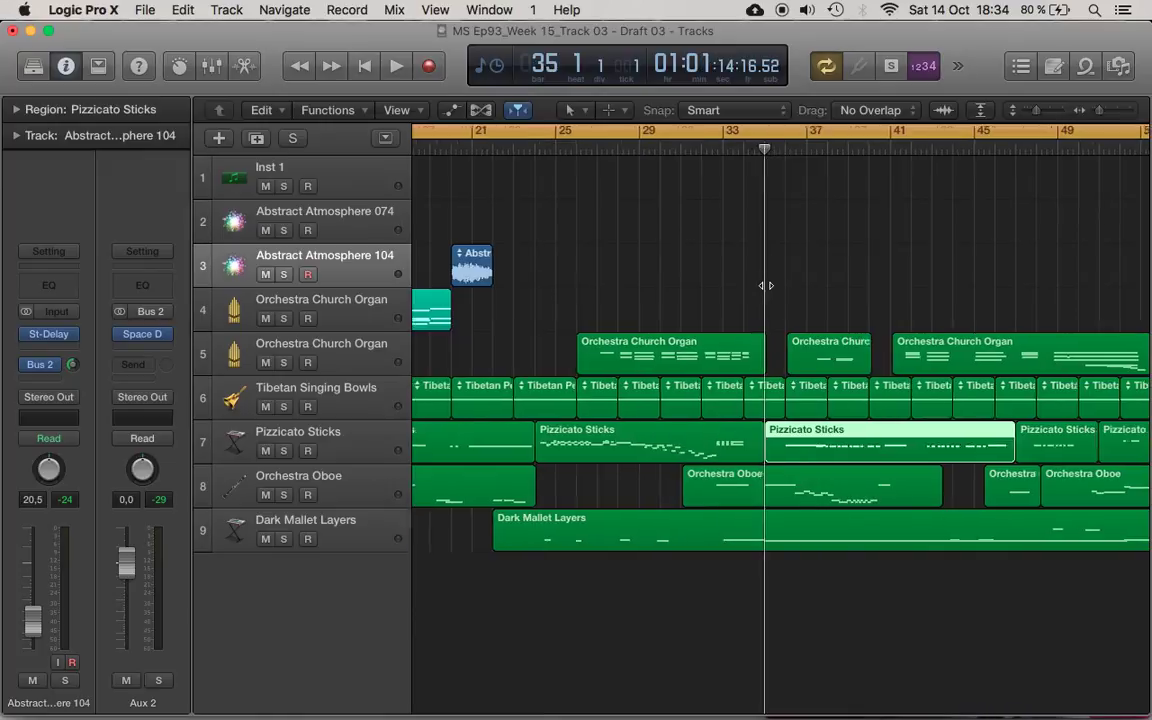
scroll(650, 250, left, 3)
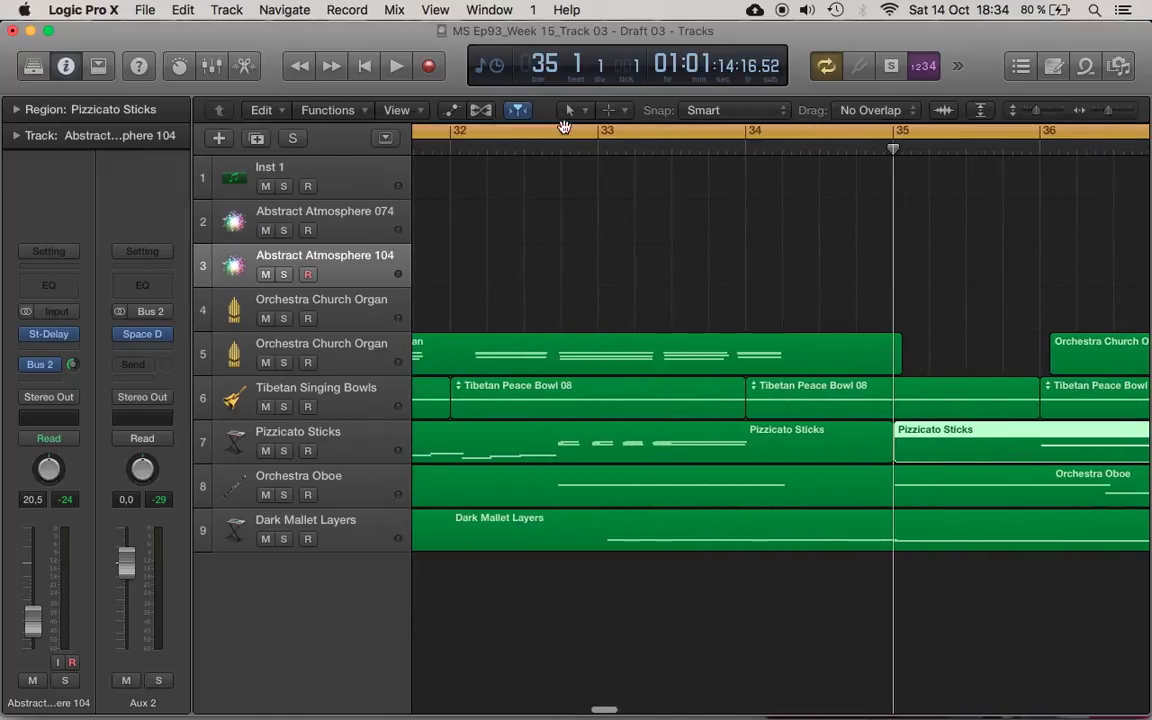
click(559, 150)
click(535, 444)
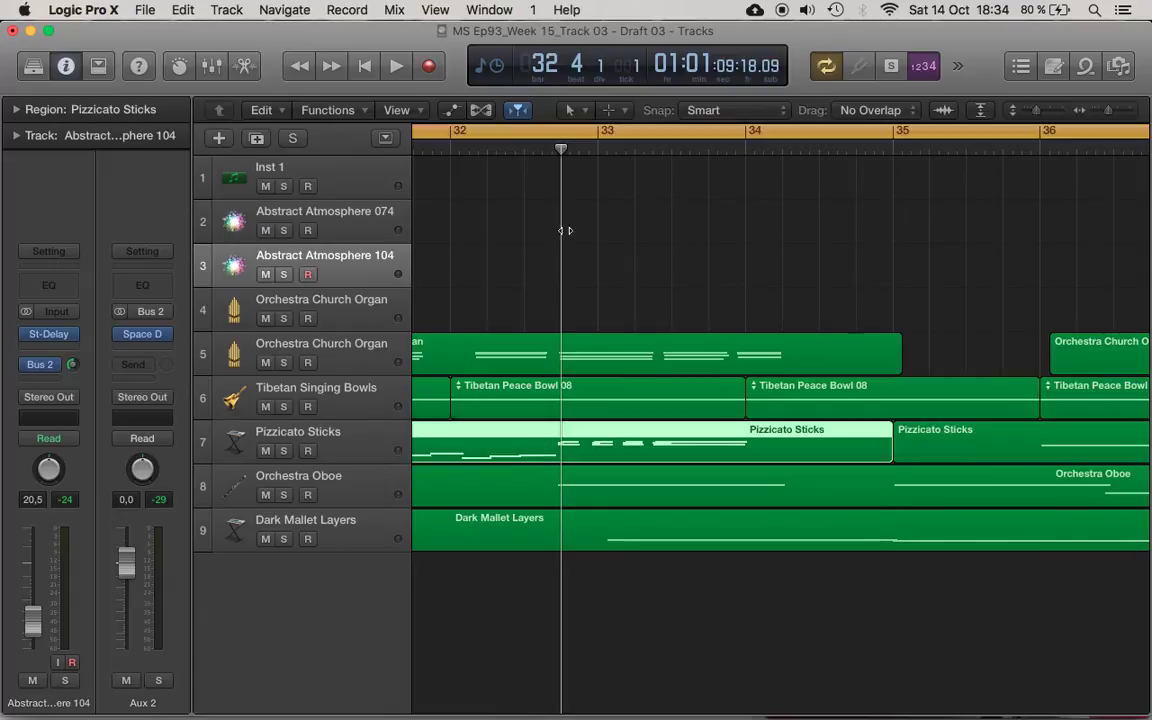
drag(559, 150, 552, 150)
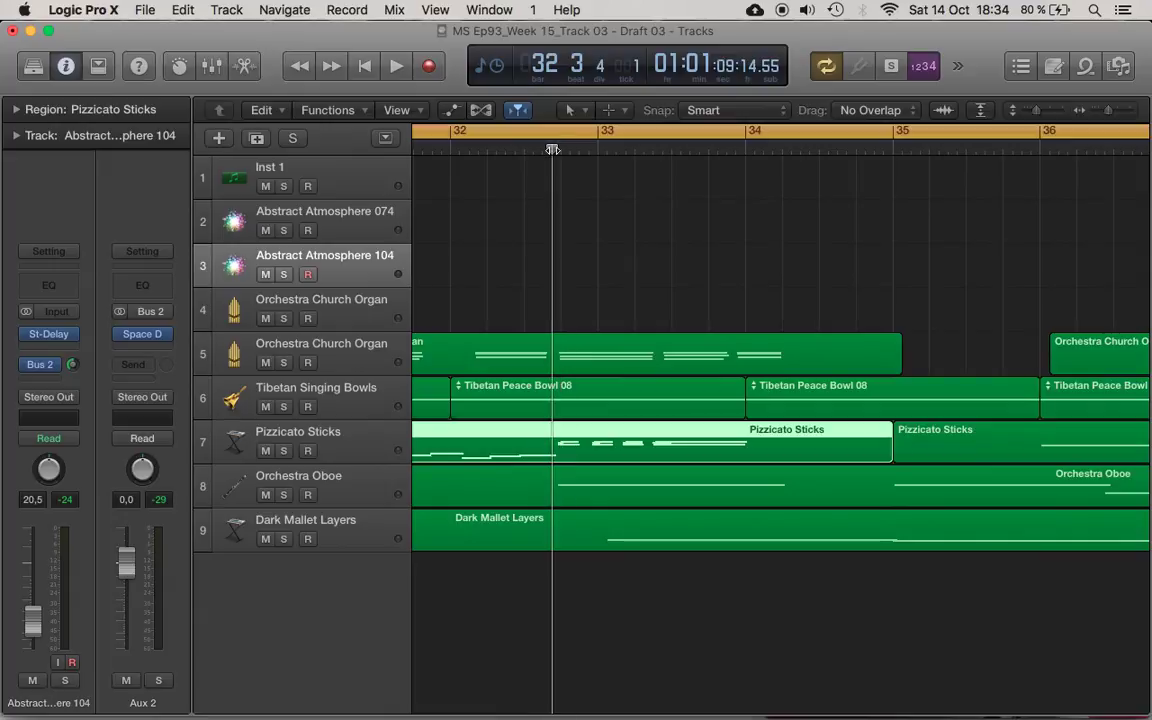
key(super+t)
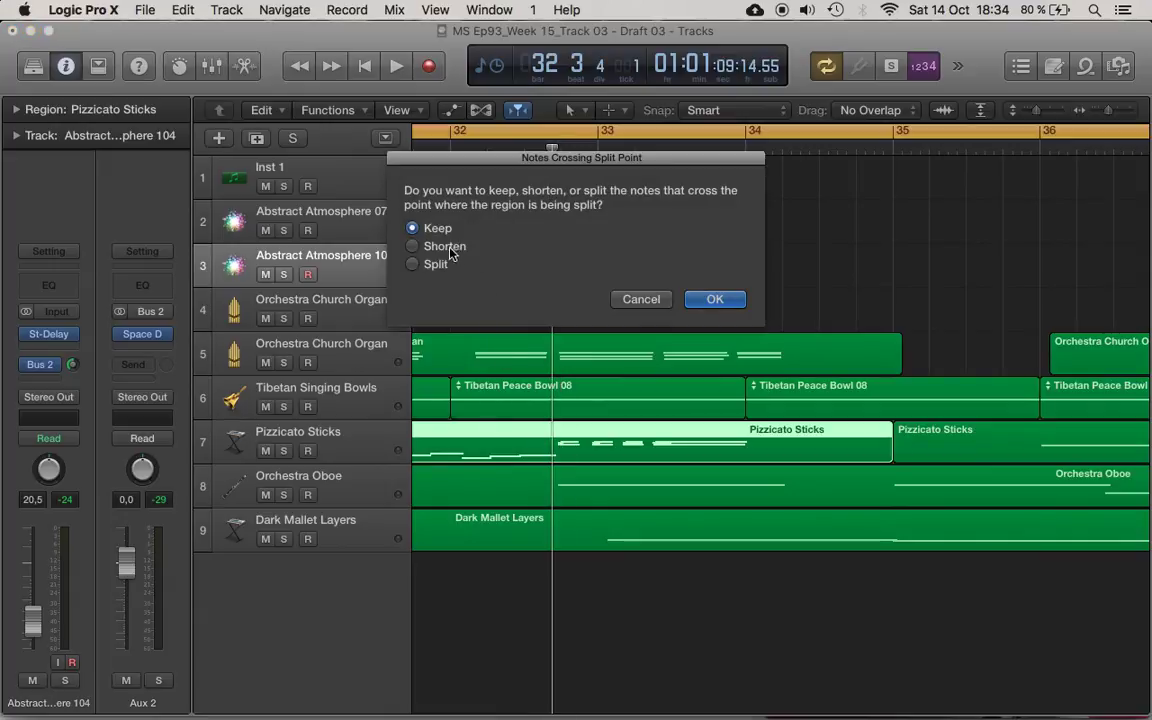
click(715, 300)
key(super+Left)
key(super+Left)
key(super+Left)
key(super+Left)
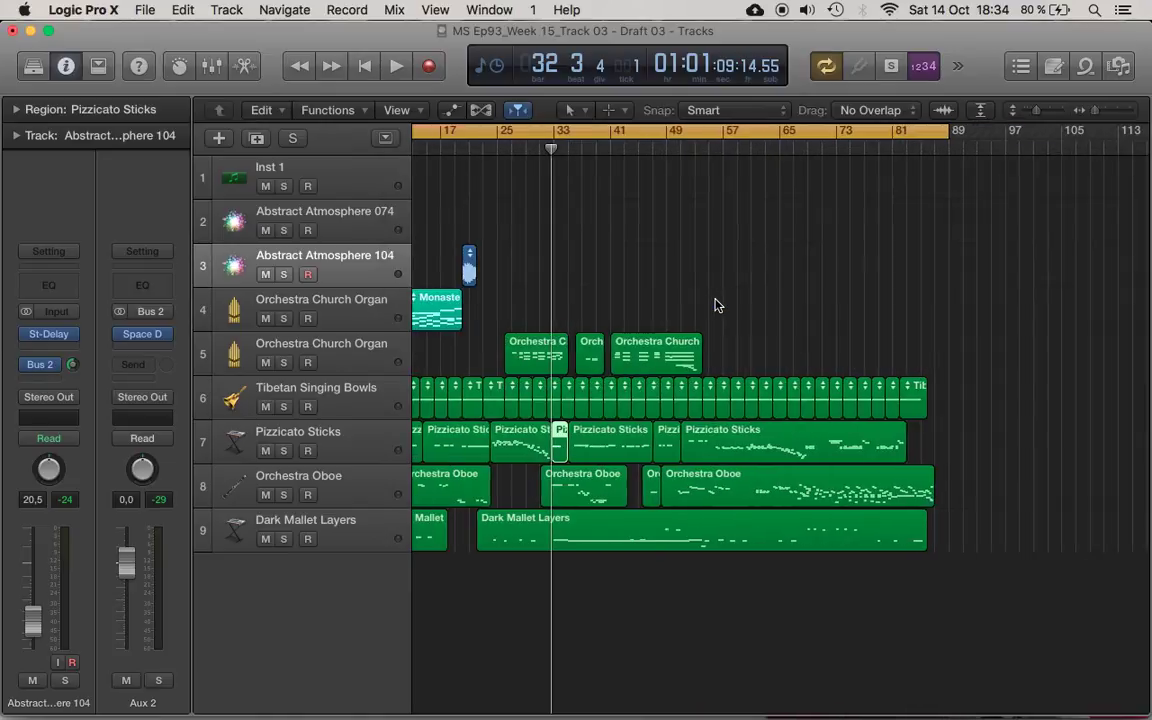
Show the track on/off buttons and play from about bar 22 with the Pizzicato Sticks region at bar 24 muted.
click(513, 432)
drag(412, 360, 431, 360)
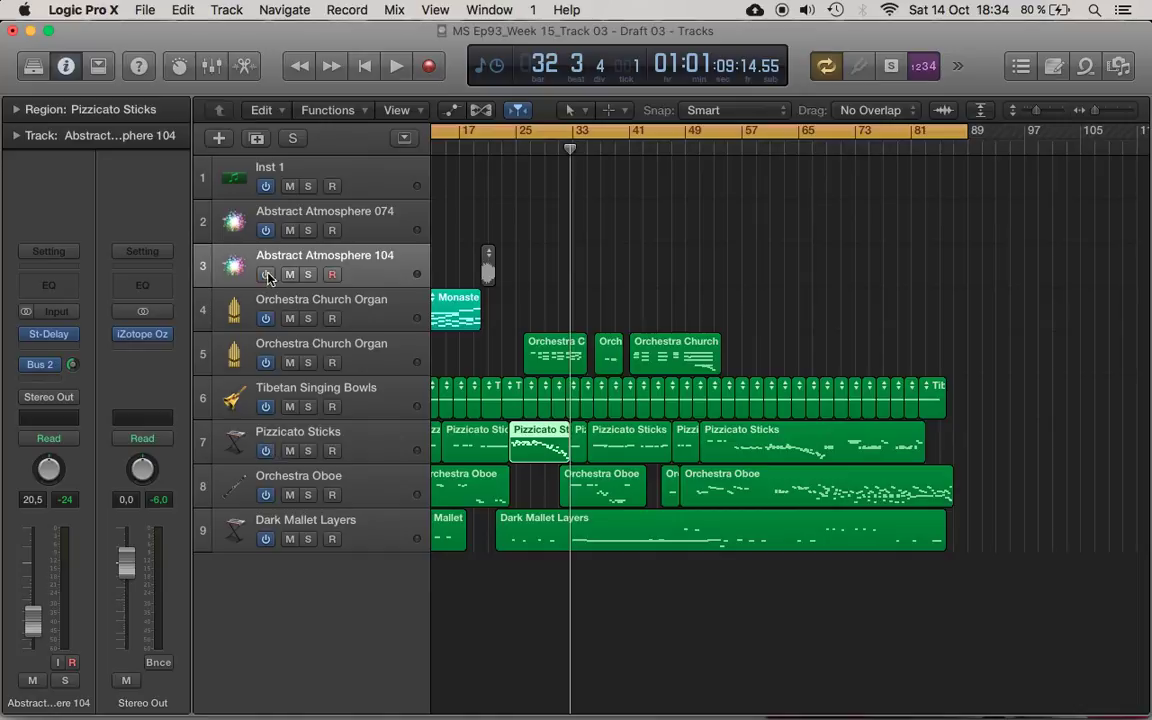
double_click(504, 149)
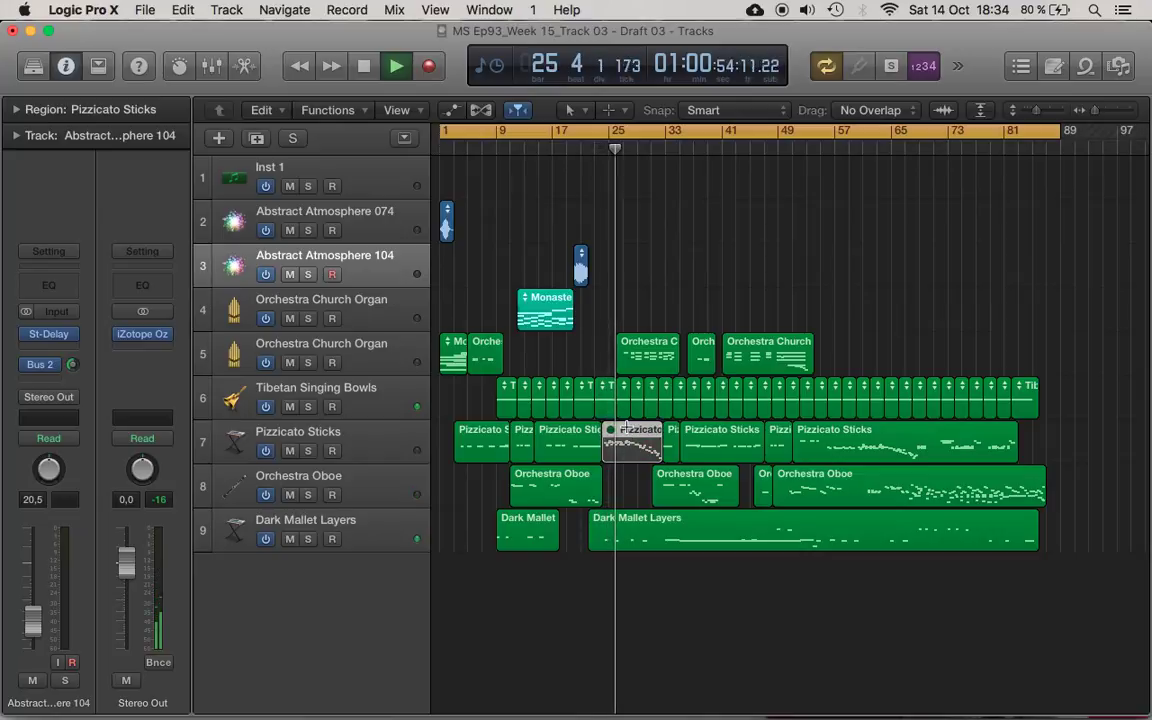
Unmute the Pizzicato Sticks region starting at bar 24 during playback.
key(super+Tab)
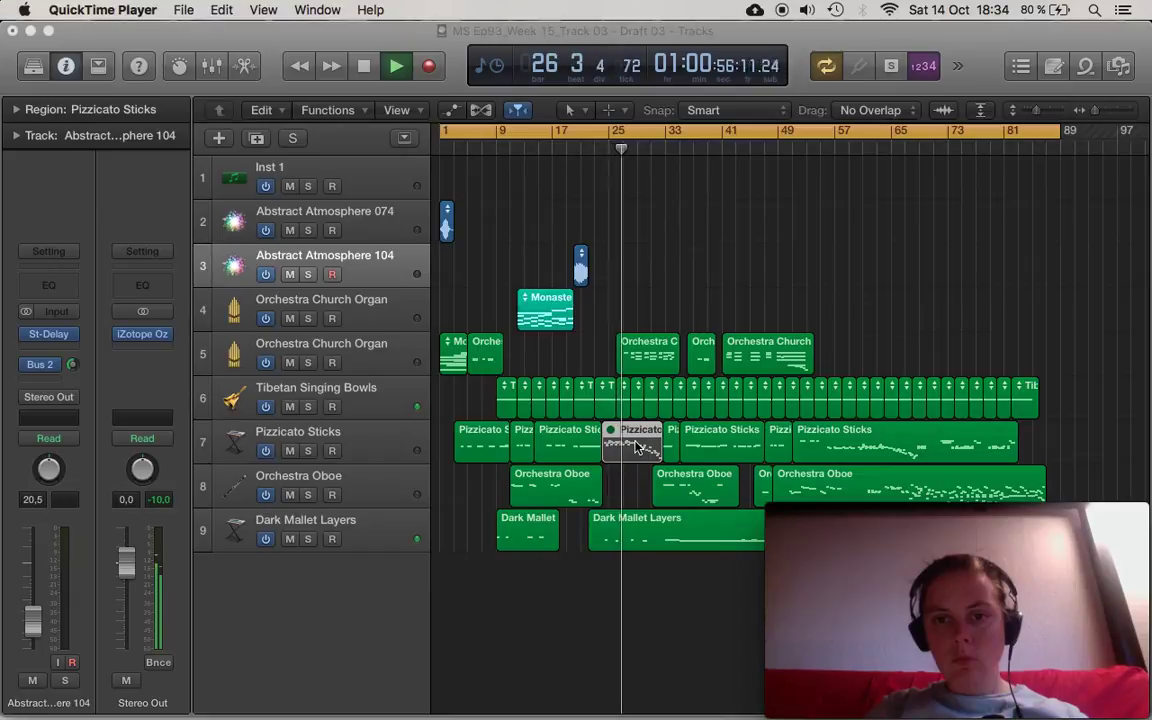
key(super+Tab)
key(ctrl+m)
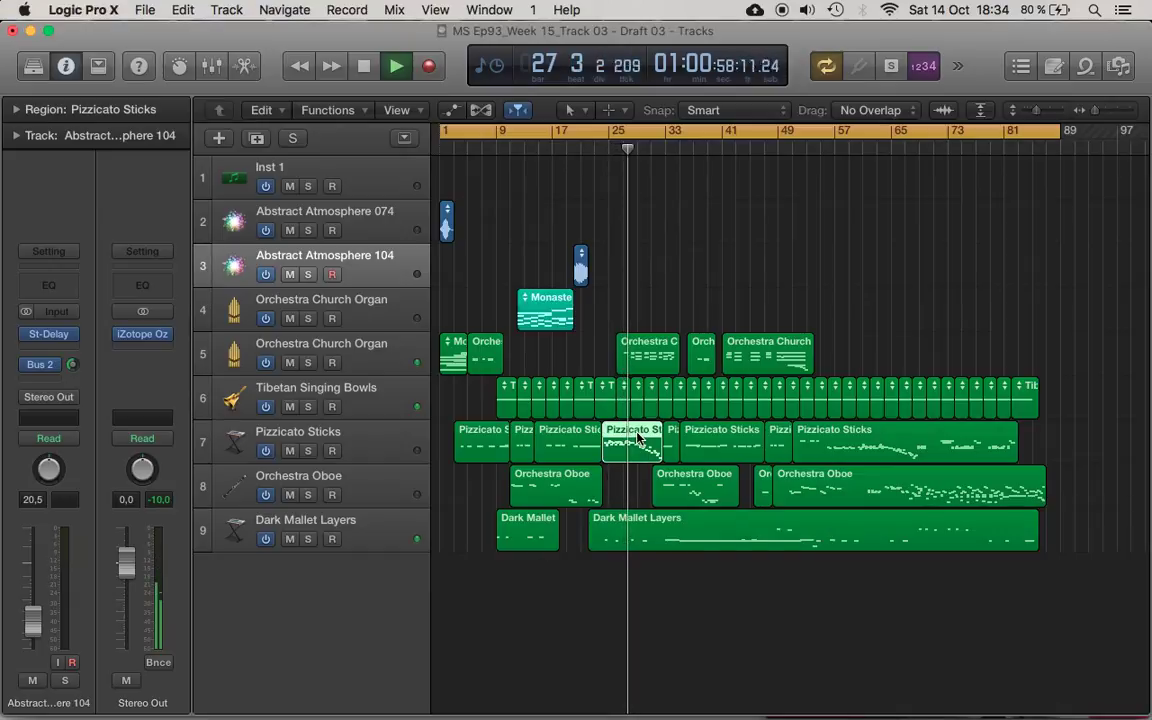
Stop playback and split the Pizzicato Sticks region starting at bar 24 at position 27 3 2 121.
scroll(613, 475, up, 8)
scroll(614, 475, left, 5)
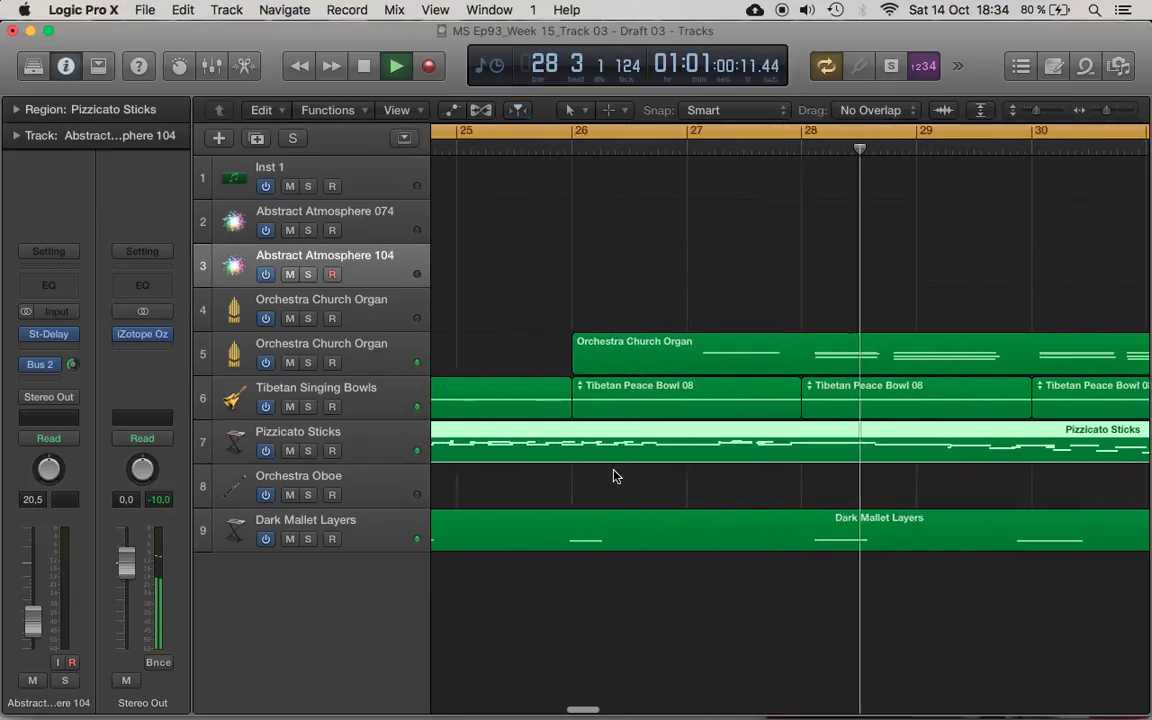
scroll(605, 476, left, 2)
key(space)
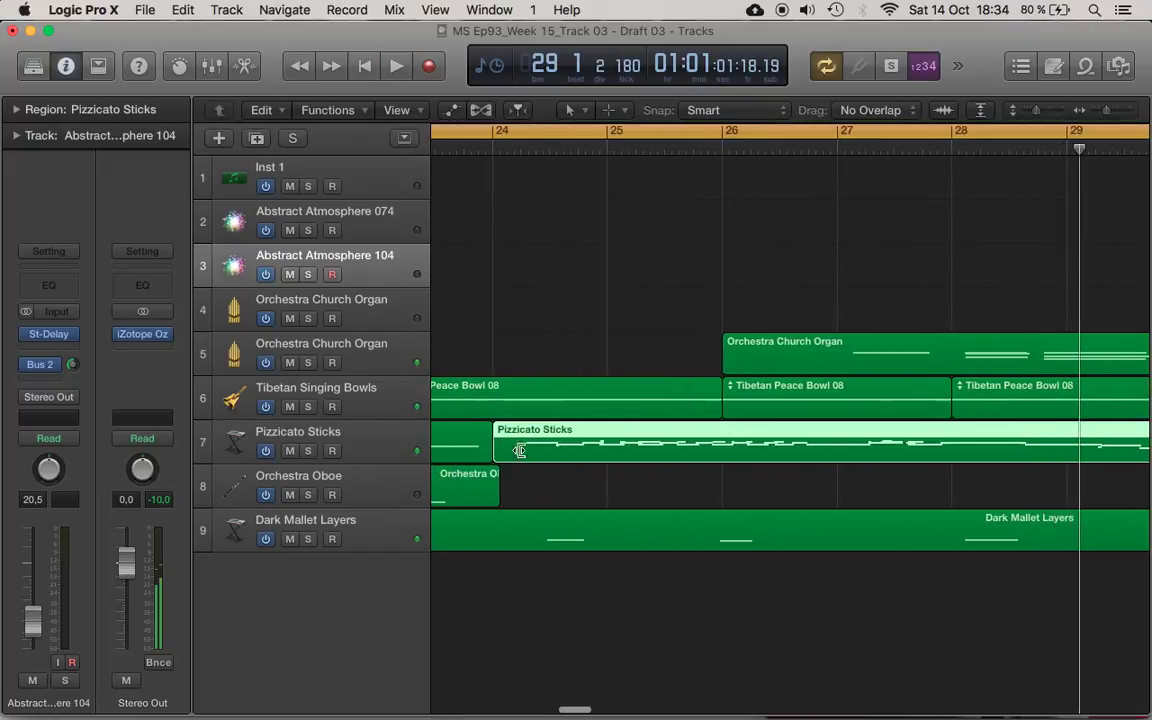
click(908, 149)
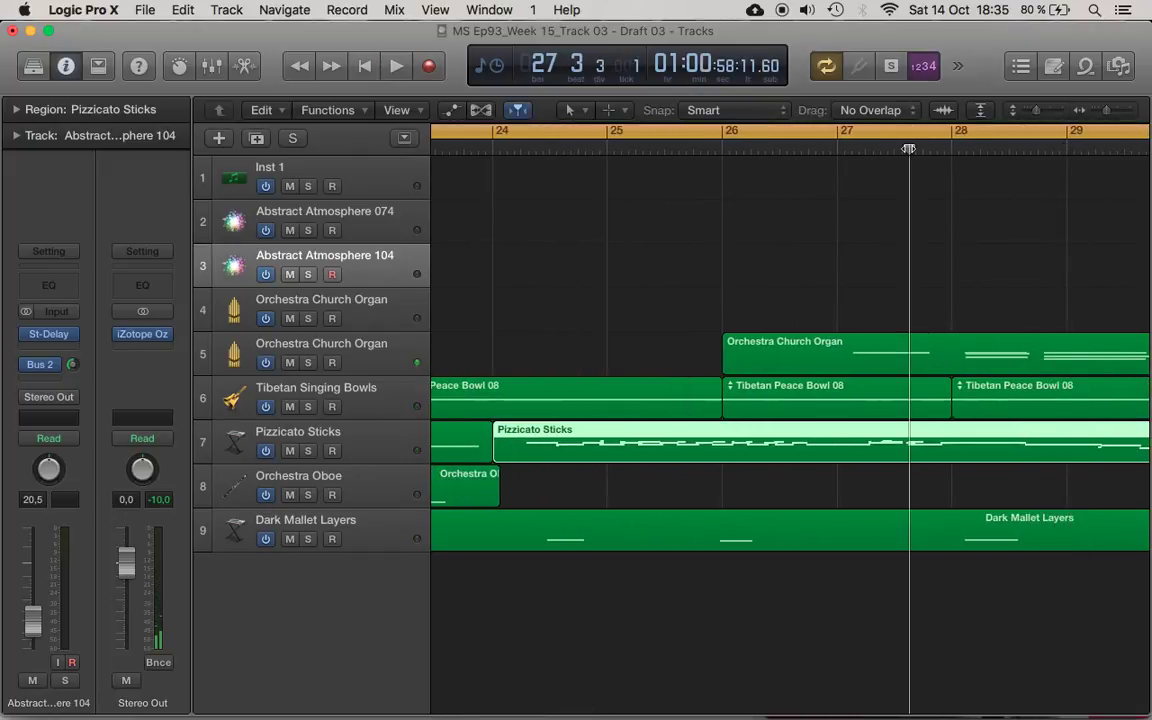
drag(908, 149, 896, 149)
key(super+Right)
key(super+Right)
key(super+Right)
key(super+Right)
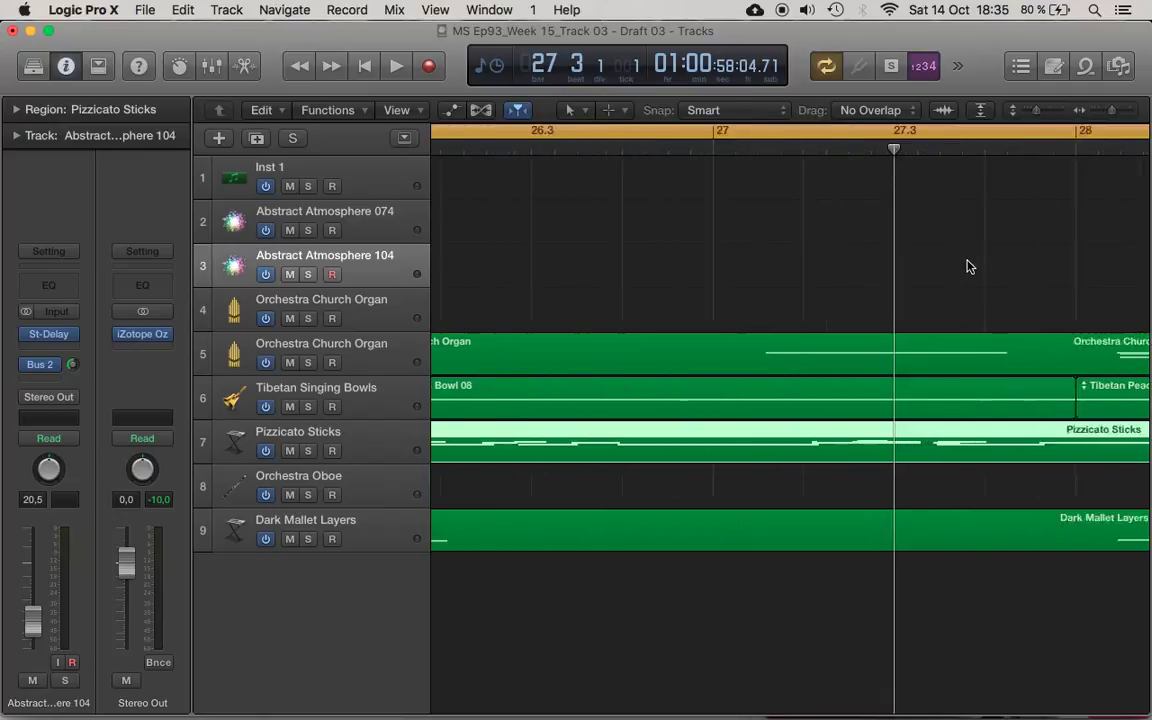
click(944, 150)
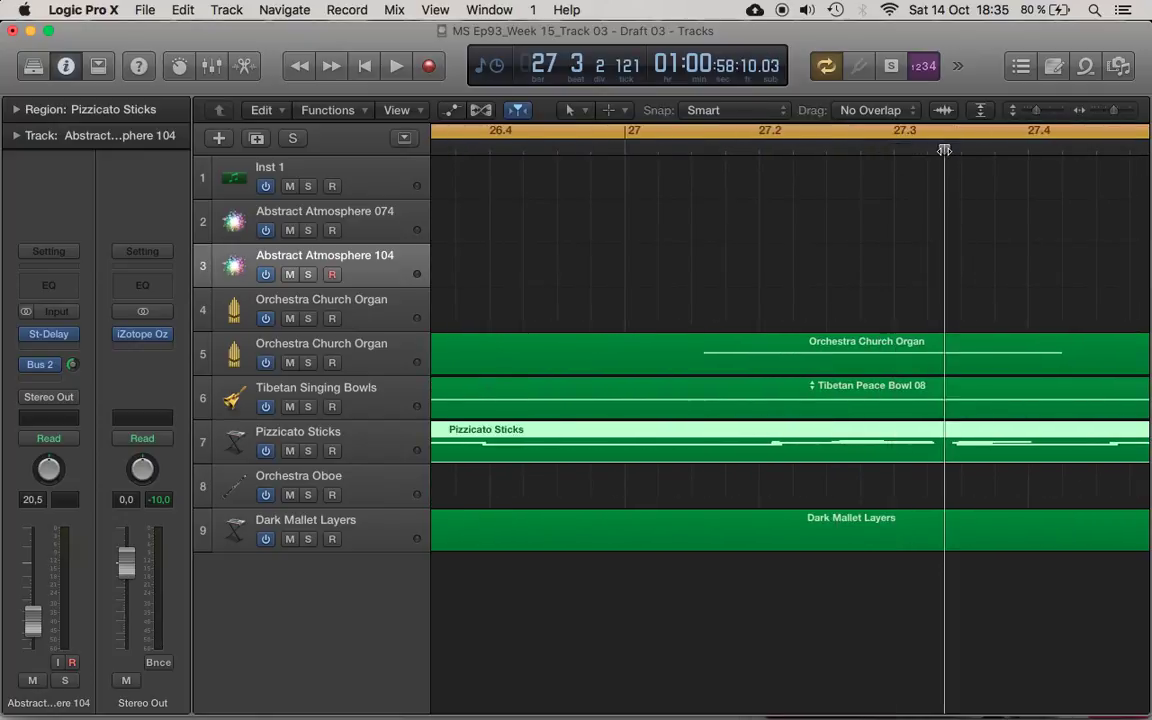
key(super+Left)
key(super+Left)
key(super+Left)
key(super+Left)
key(super+Left)
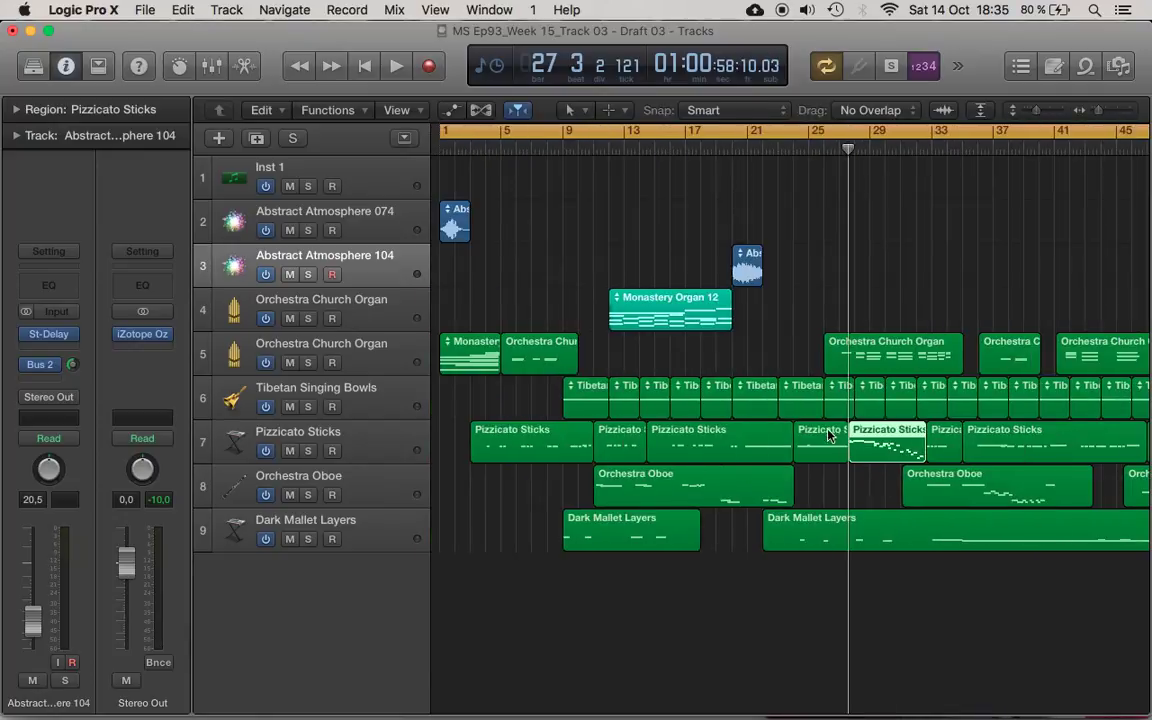
Mute the short Pizzicato Sticks region between bars 24 and 27 and replay from about bar 20.
click(826, 436)
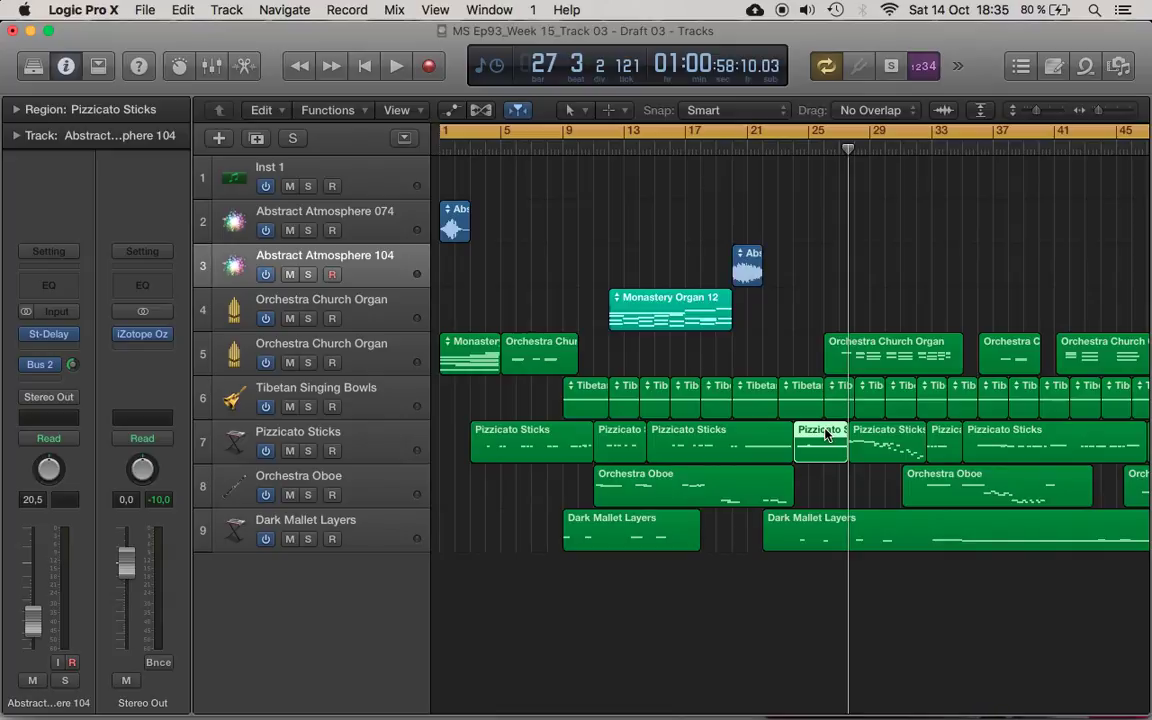
click(740, 145)
key(space)
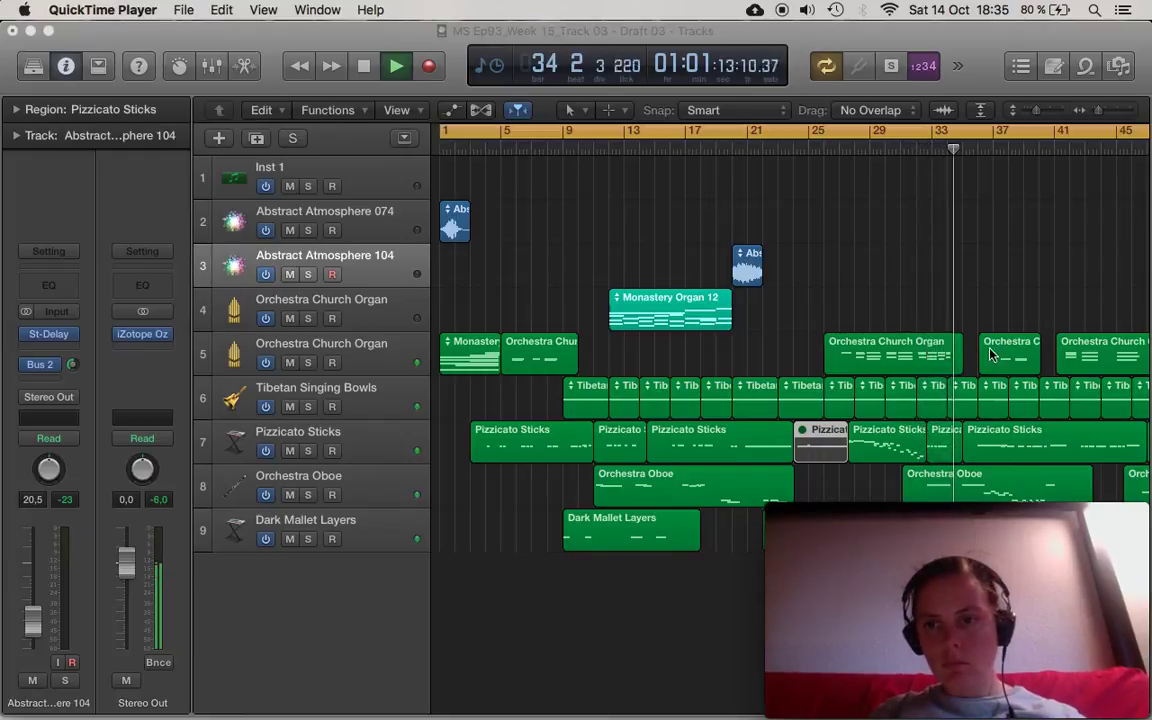
Trim the end of the Orchestra Church Organ region starting at bar 26 to about bar 33 and the start of the following organ region to bar 37.
click(955, 373)
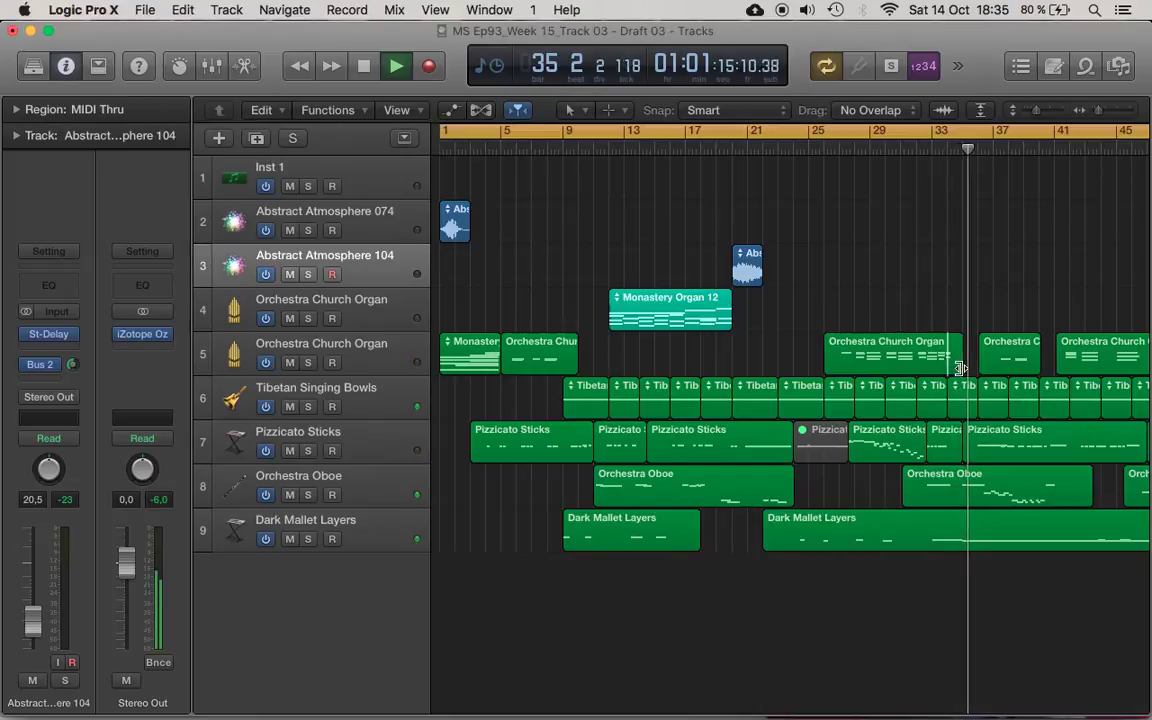
drag(958, 371, 995, 368)
scroll(995, 368, right, 10)
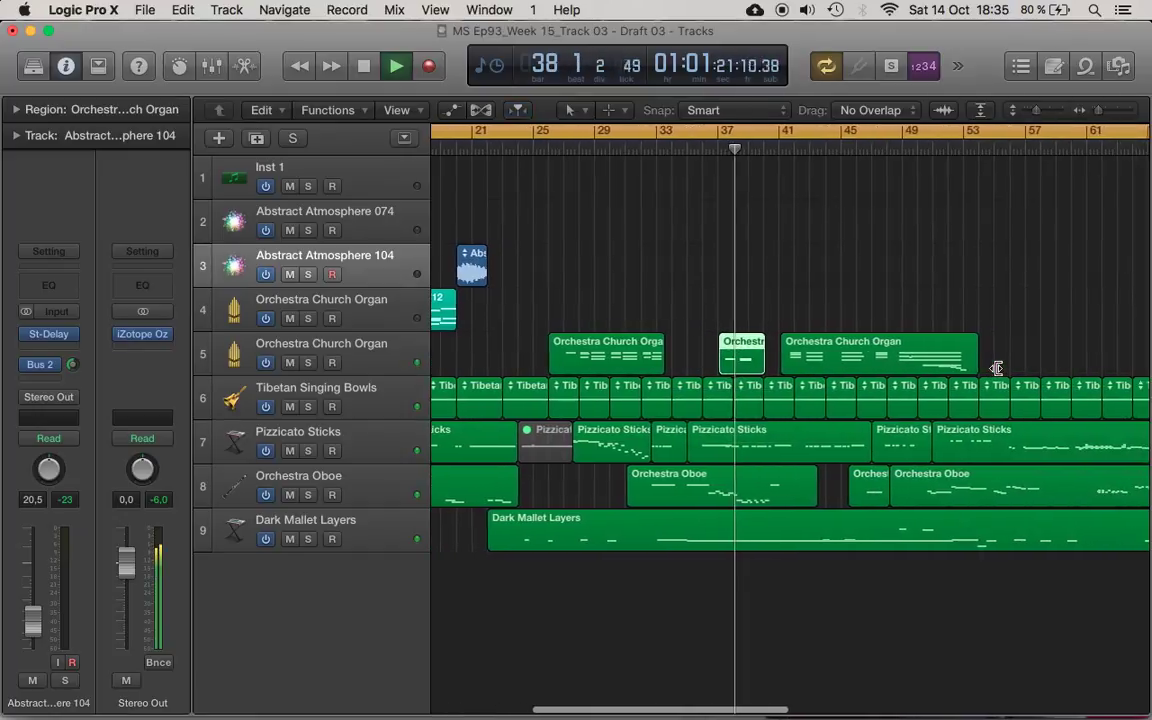
Delete the empty Inst 1 track while the song keeps playing.
key(super+Tab)
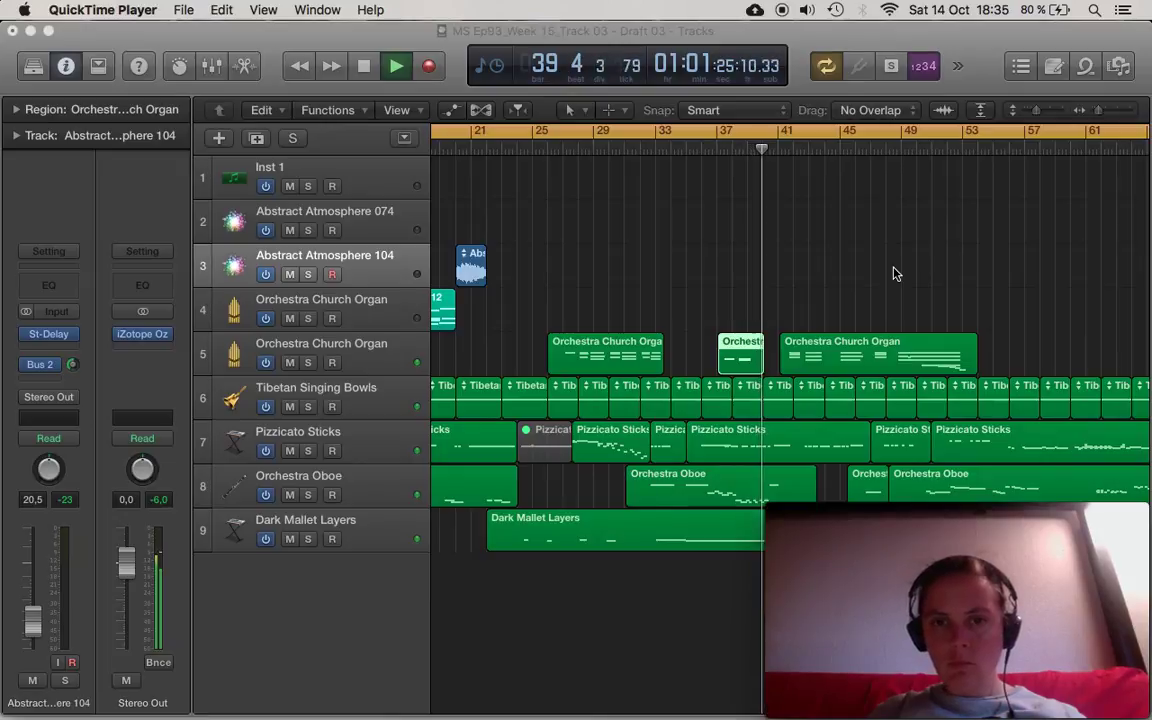
scroll(660, 305, left, 10)
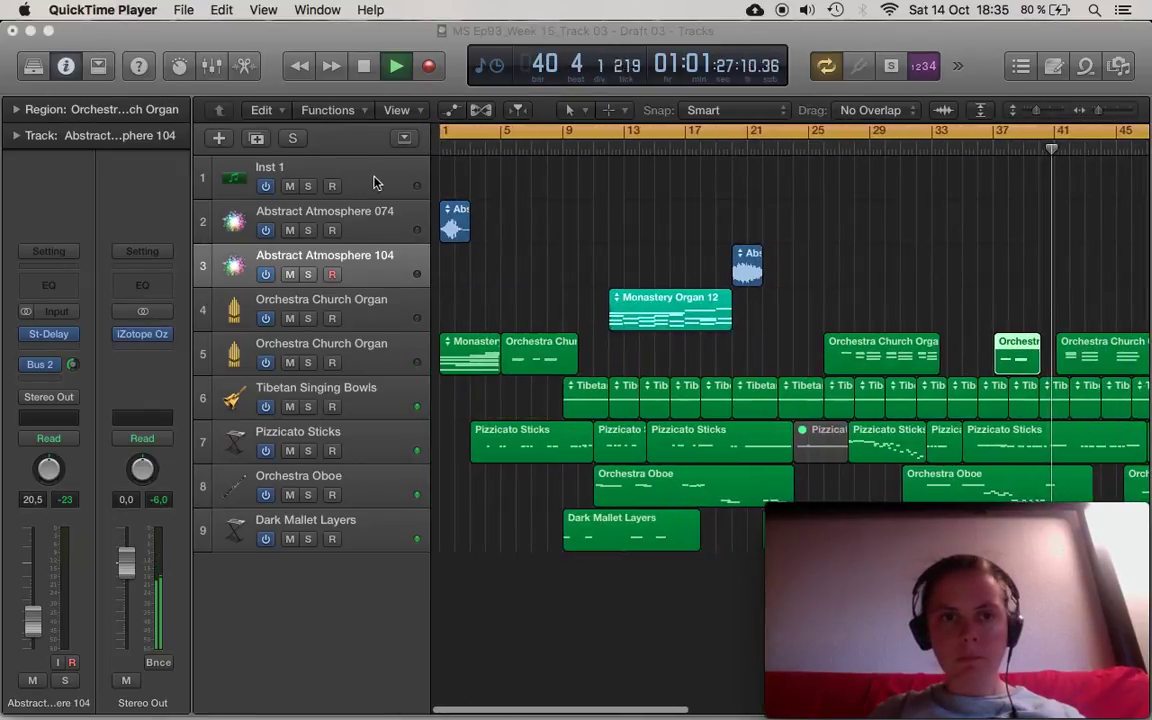
click(376, 181)
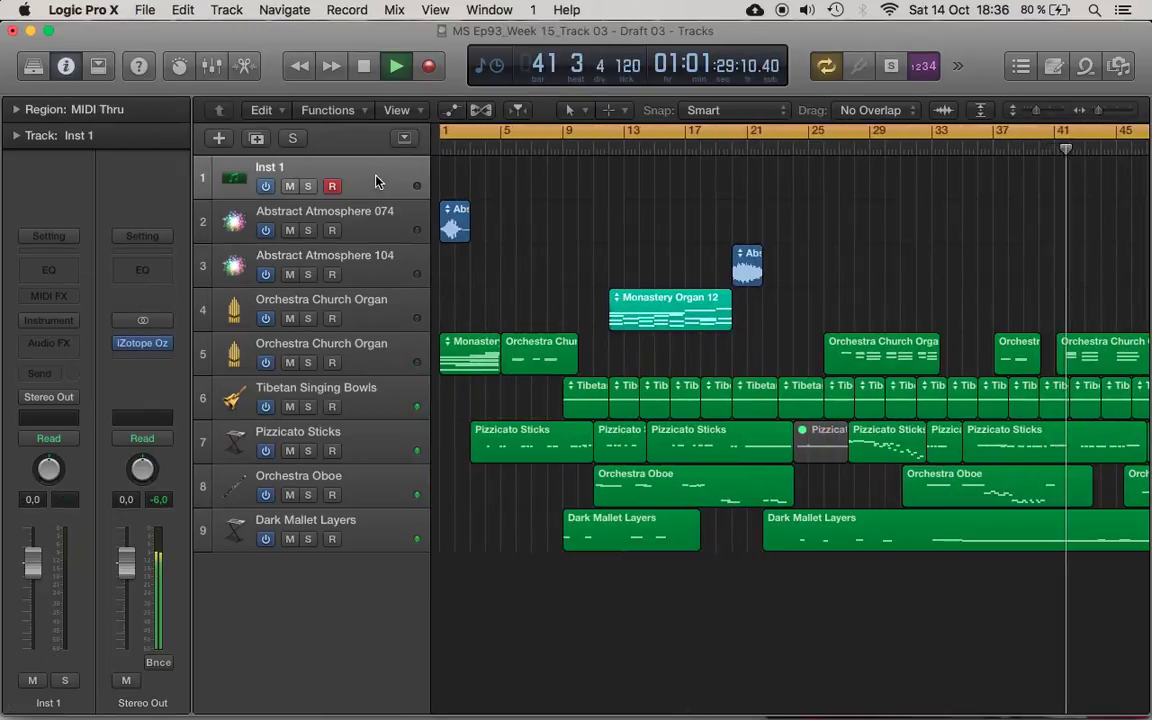
key(super+BackSpace)
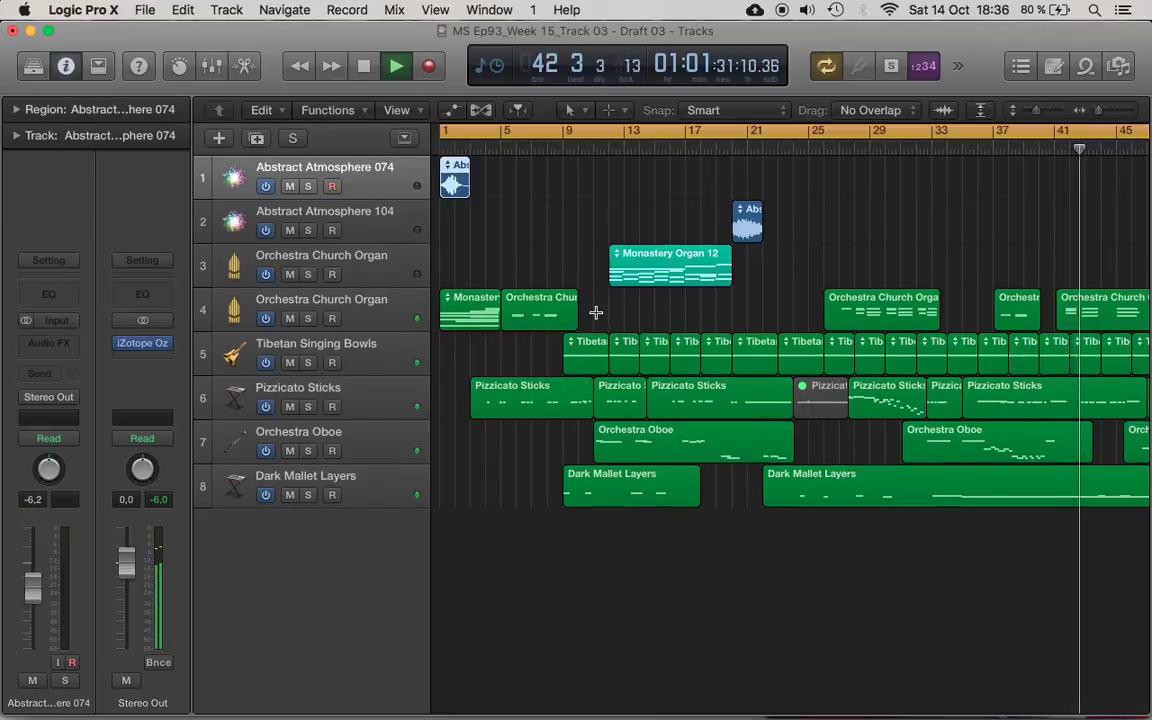
Split the Orchestra Church Organ region starting at bar 41 at about bar 44.
key(super+Tab)
scroll(626, 290, right, 10)
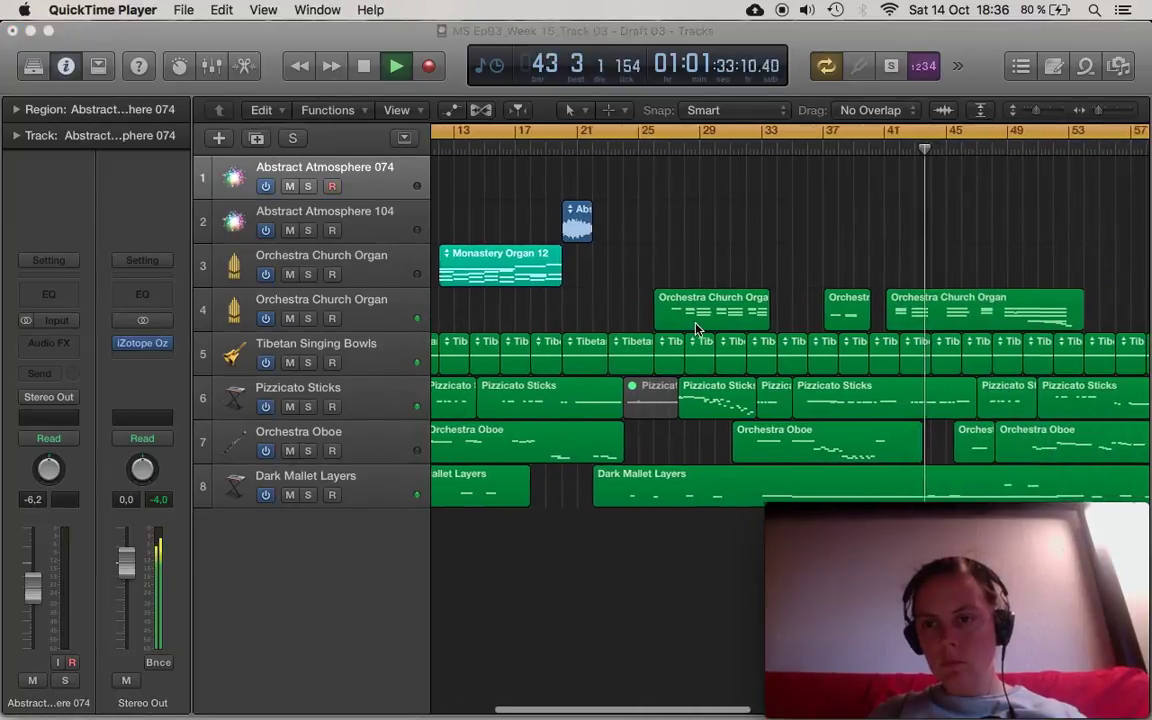
click(872, 297)
key(super+t)
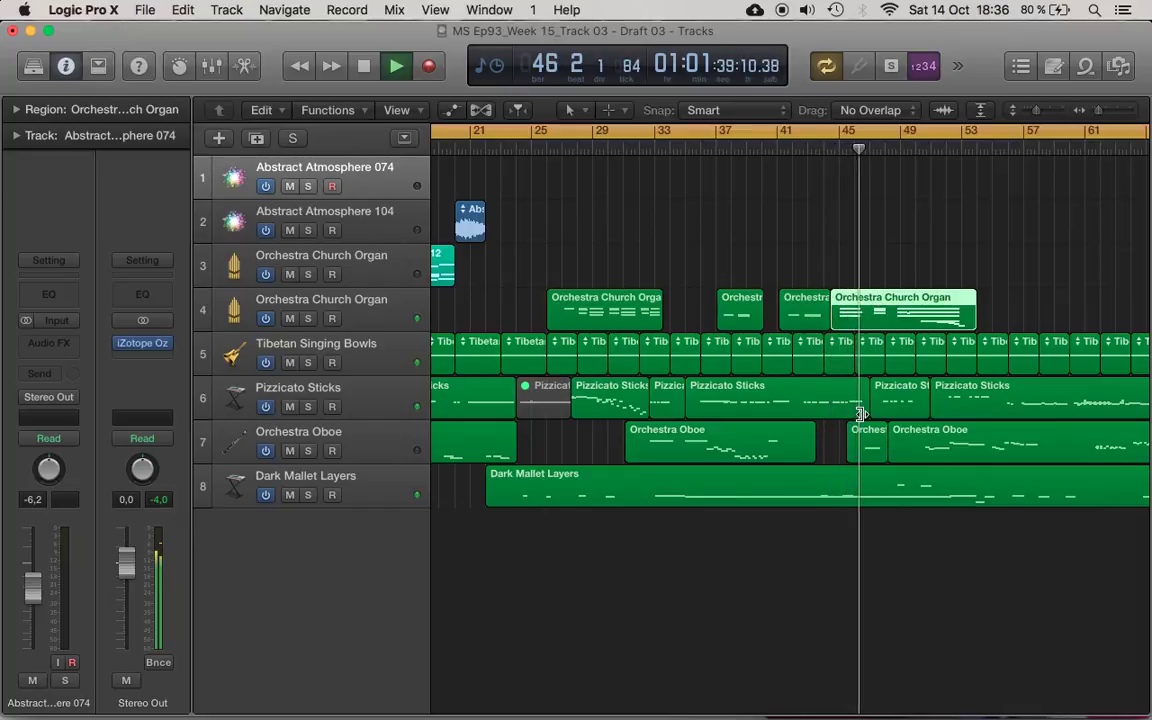
Shorten the Pizzicato Sticks region starting at bar 35 to length 9 2 0 0, split it at about bar 42 and delete the remainder.
drag(856, 410, 829, 413)
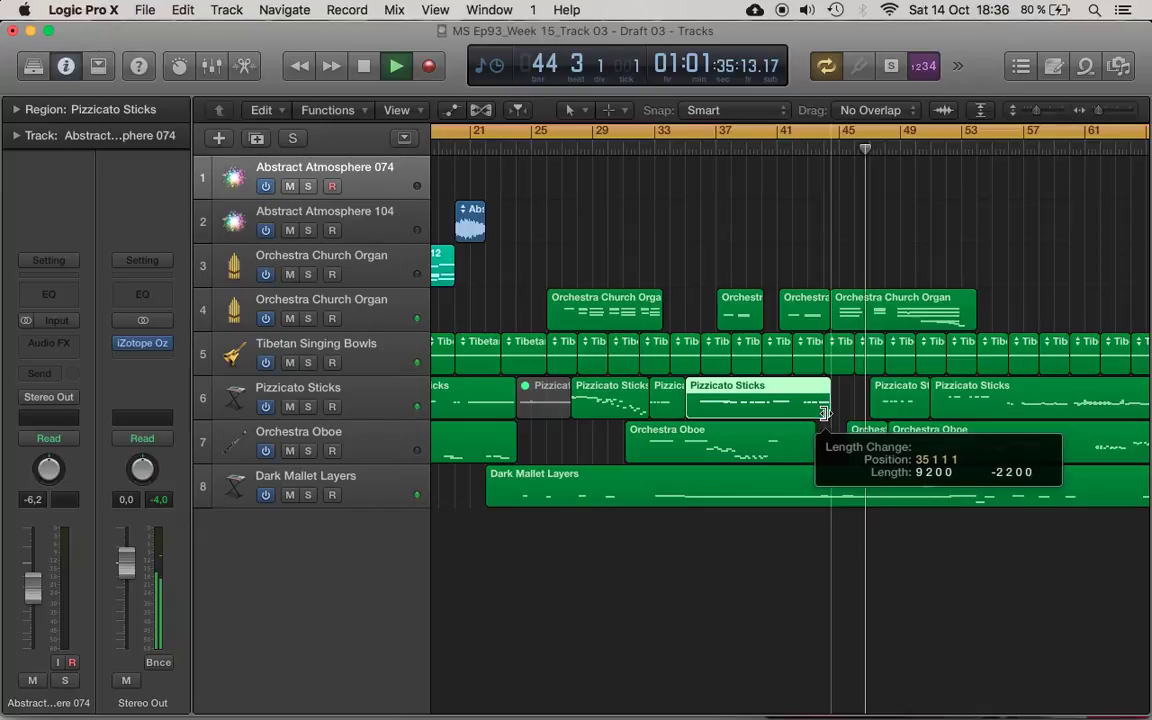
click(797, 148)
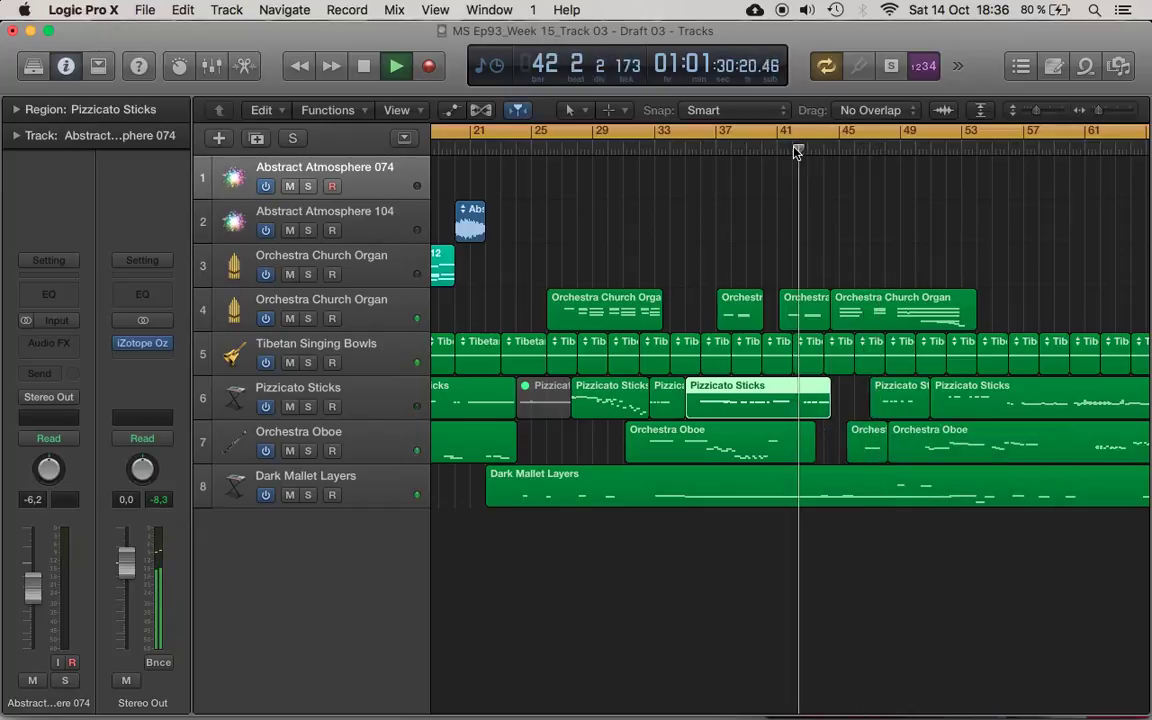
key(super+t)
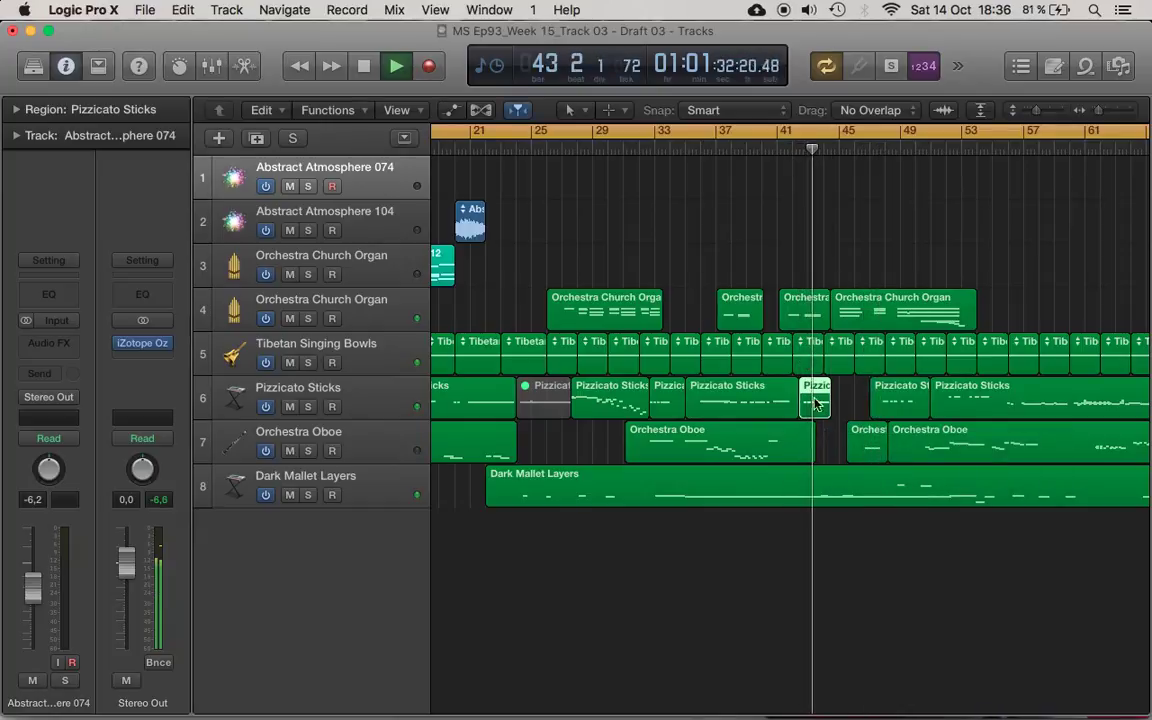
key(Delete)
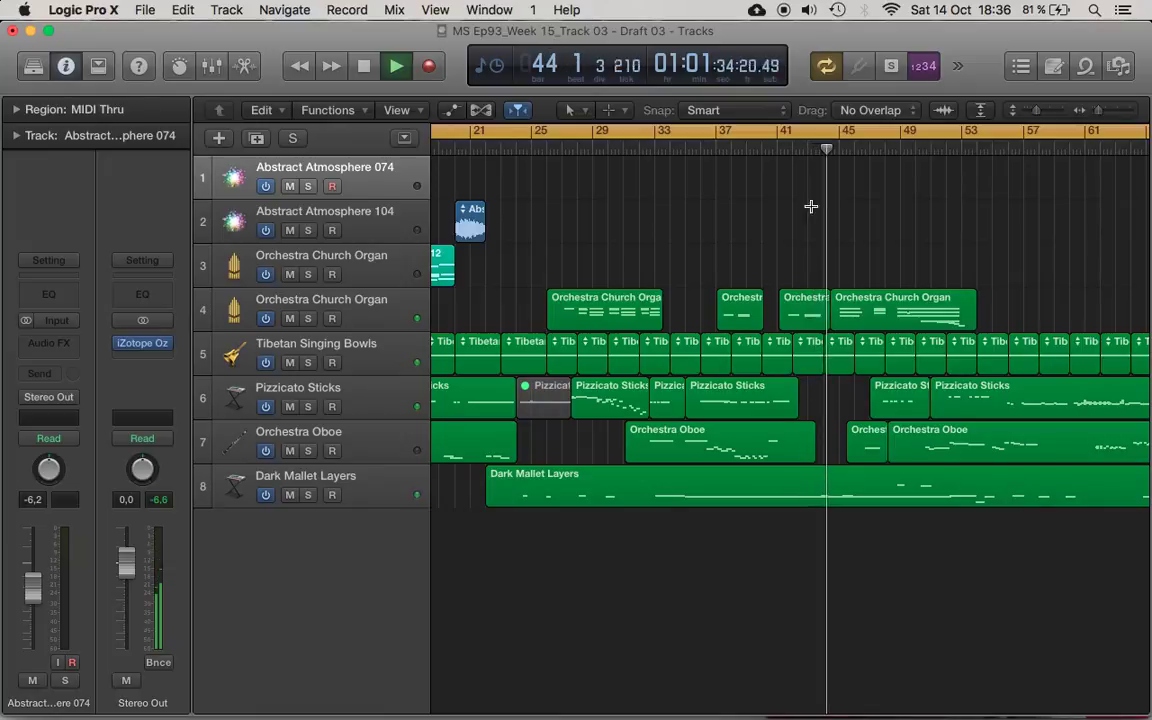
Trim the start of the long Pizzicato Sticks region to about bar 51.5 and of the long Orchestra Oboe region to about bar 50.
key(super+Tab)
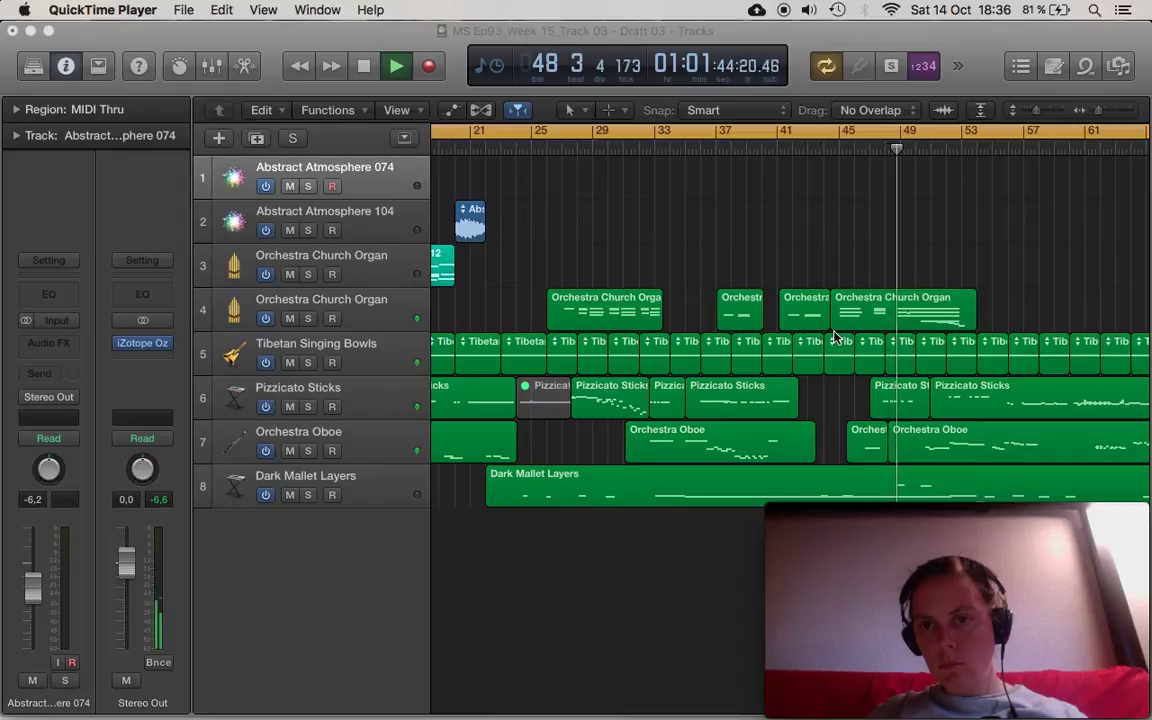
click(930, 418)
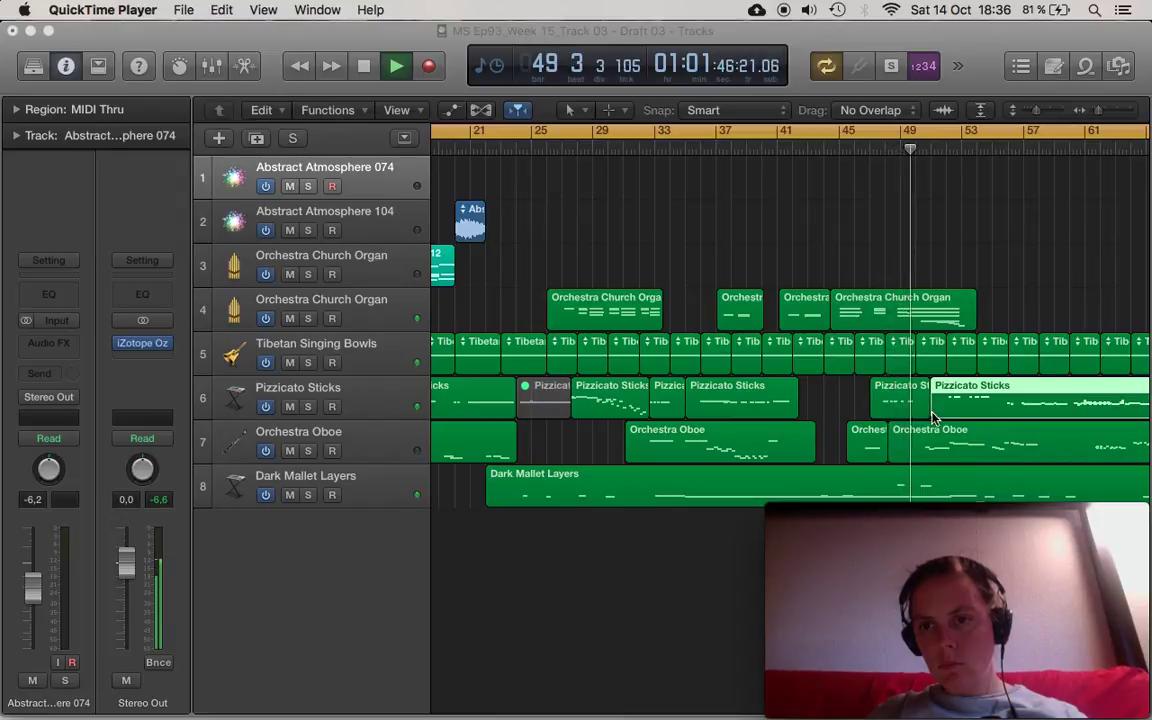
drag(930, 418, 942, 413)
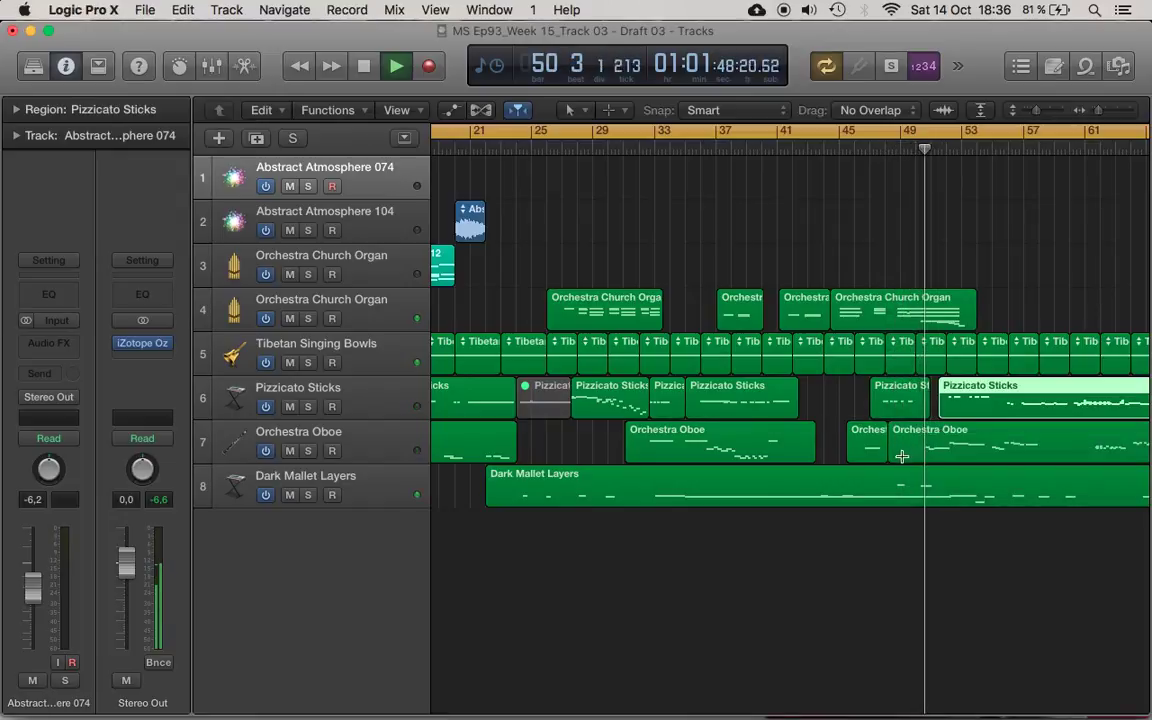
drag(893, 456, 919, 459)
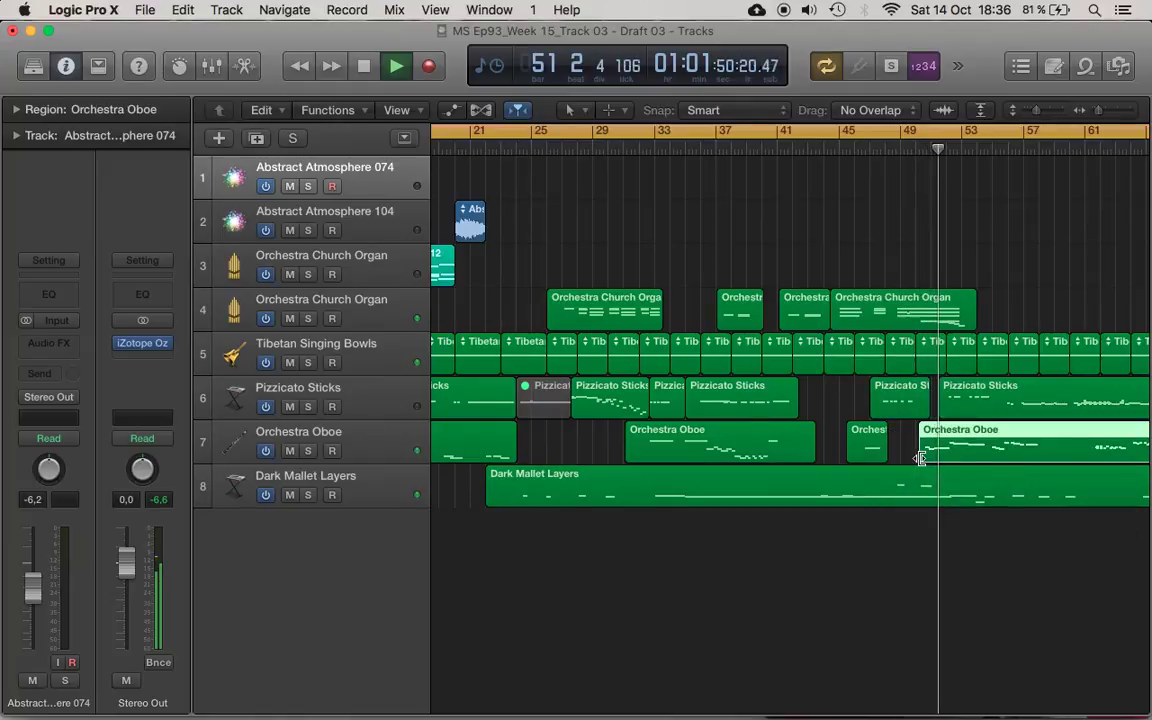
Split the last, long Pizzicato Sticks region at about bar 55 and shorten its first part so it ends at about bar 53.
scroll(919, 460, right, 4)
key(super+Left)
key(super+Left)
key(super+Left)
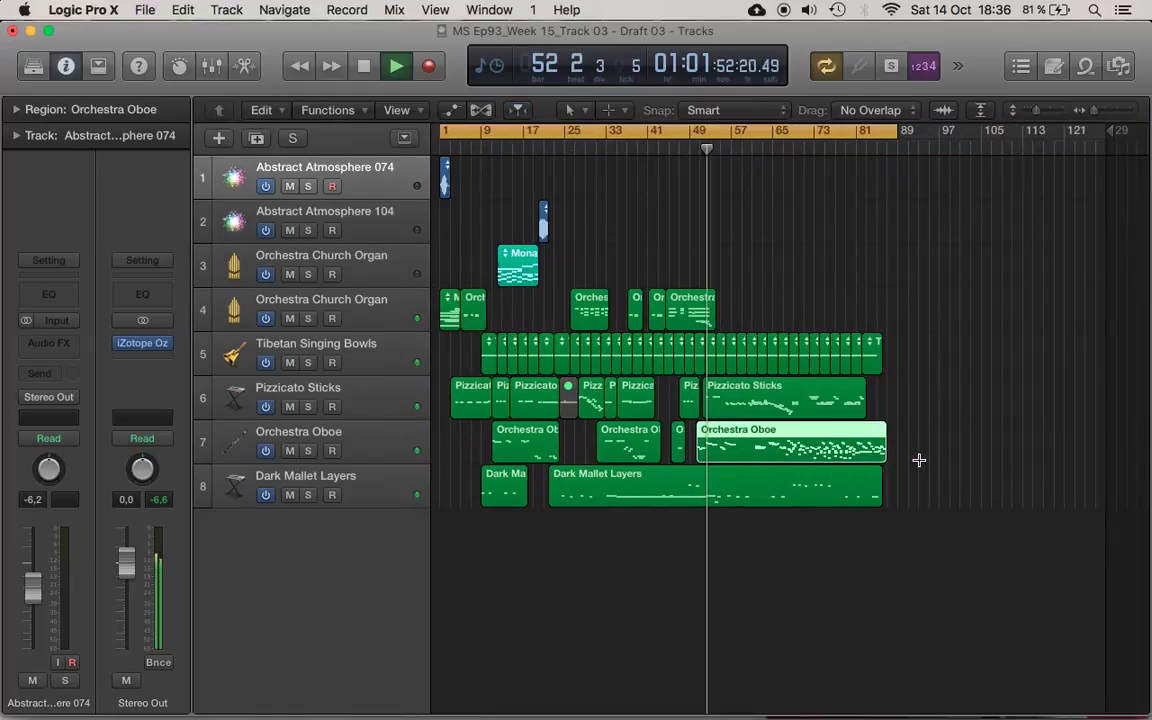
key(super+Right)
key(super+Right)
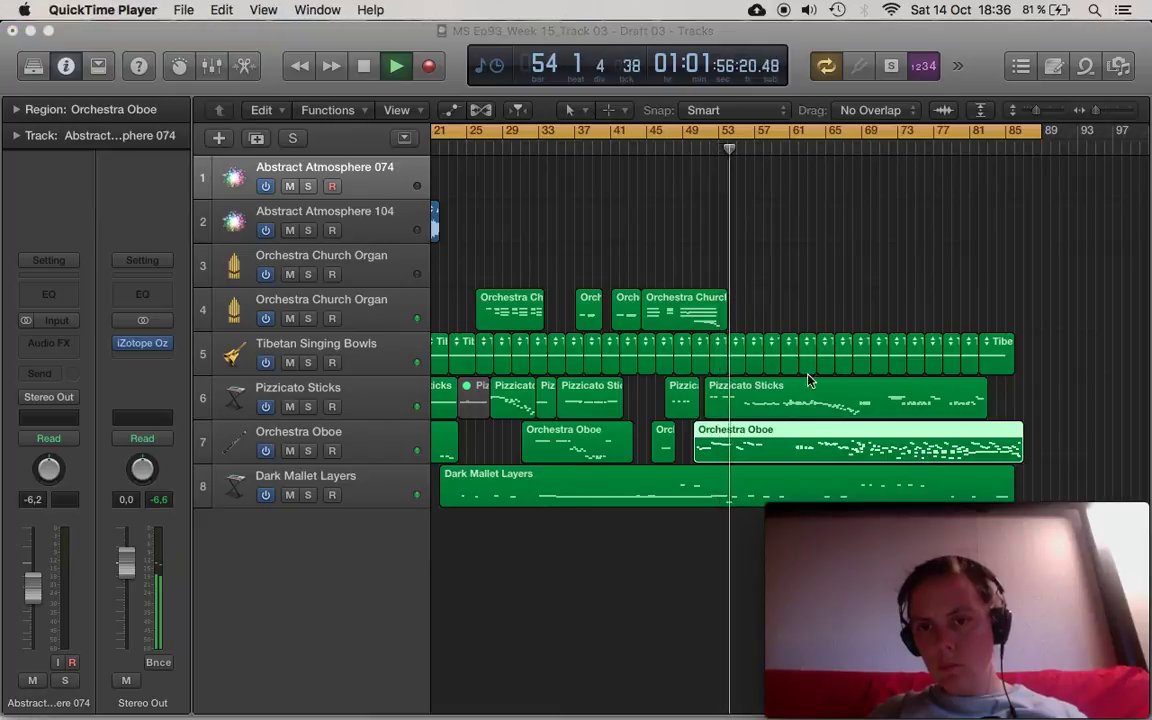
click(795, 390)
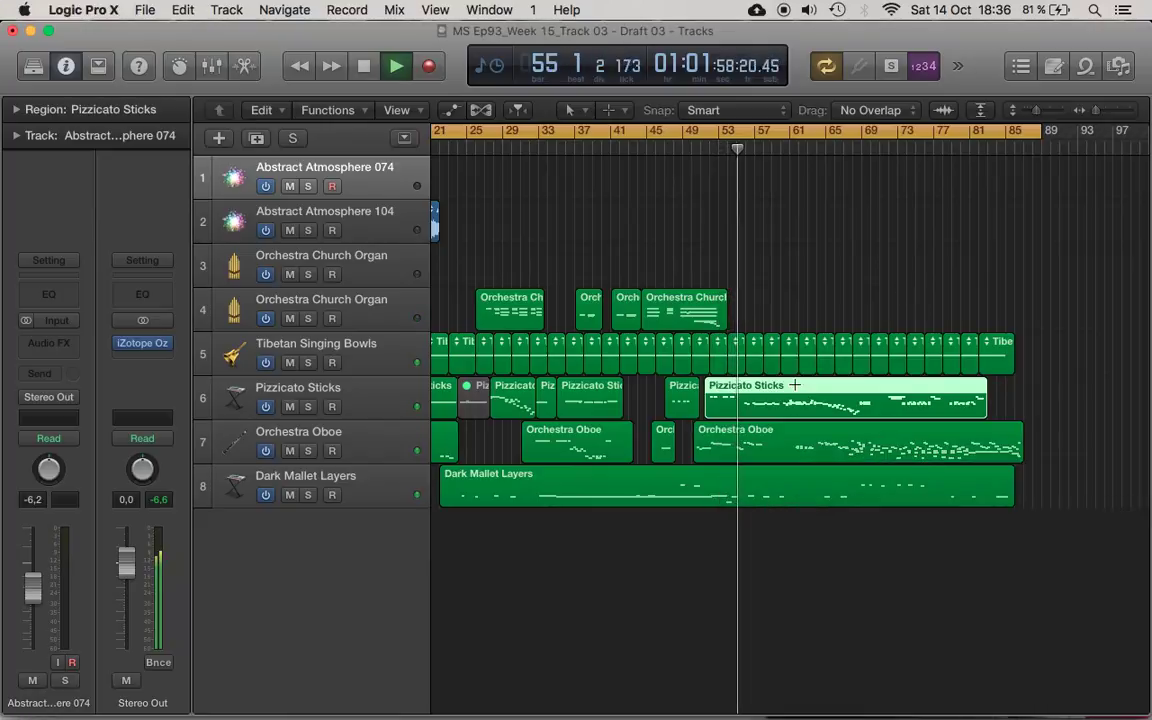
key(super+t)
mouse_move(737, 415)
mouse_down()
mouse_move(720, 415)
mouse_move(733, 408)
mouse_up()
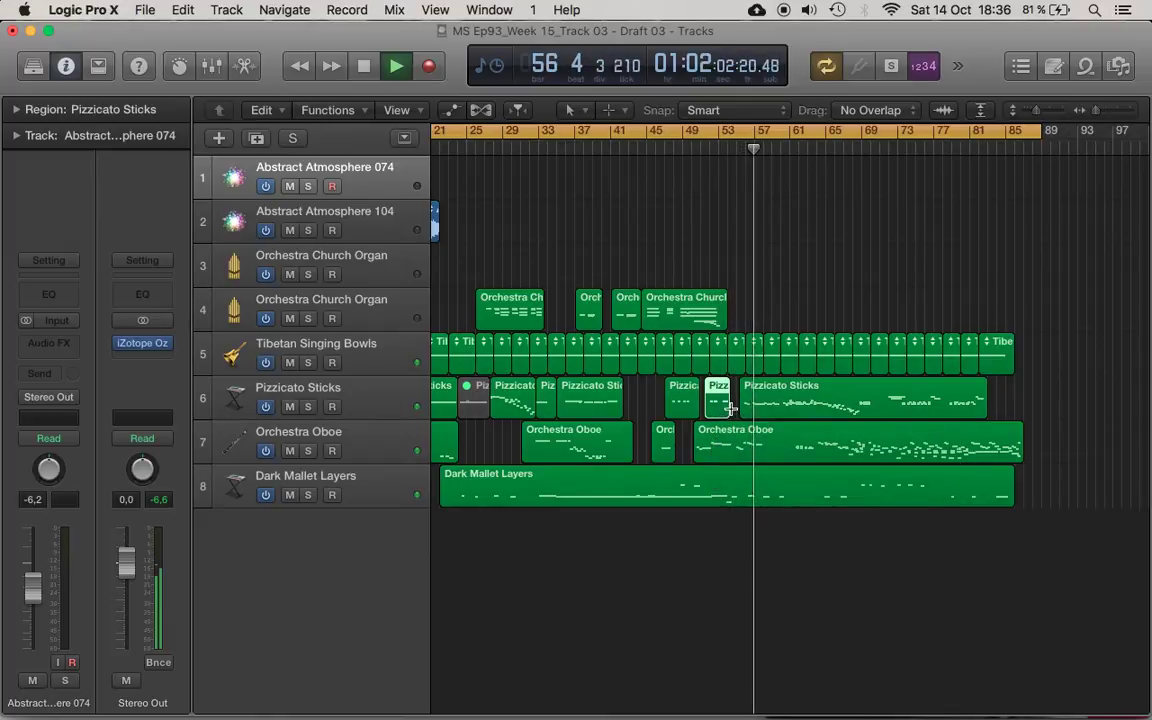
key(super+Right)
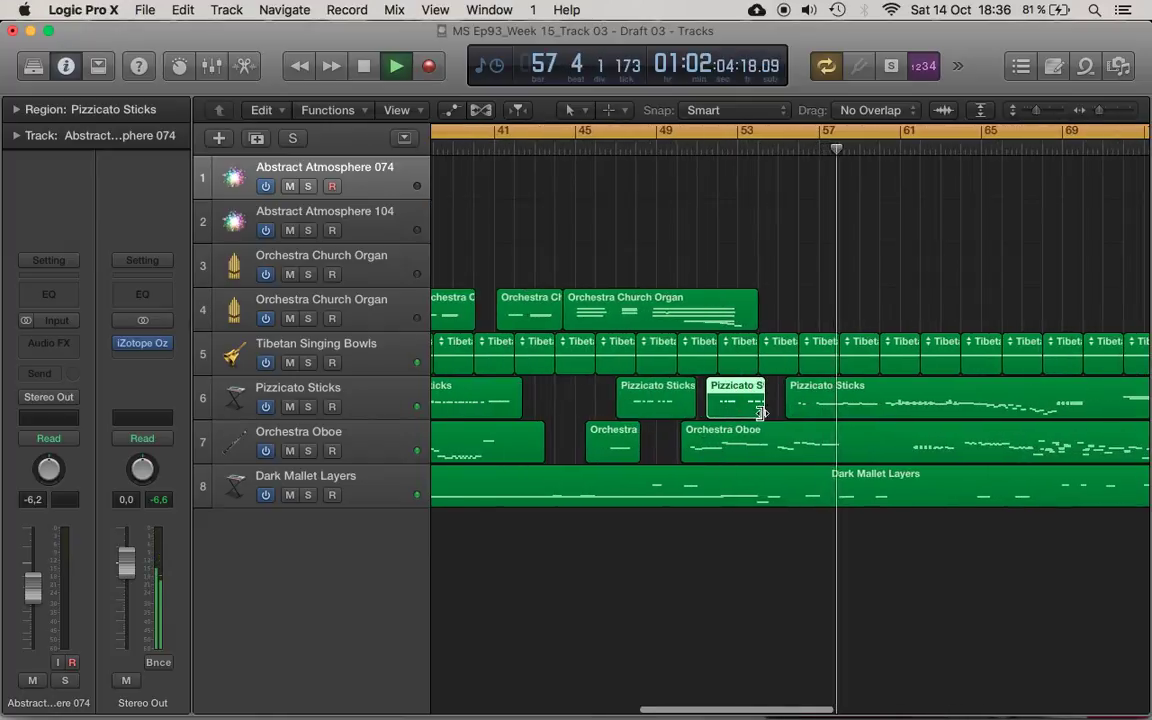
drag(762, 412, 744, 412)
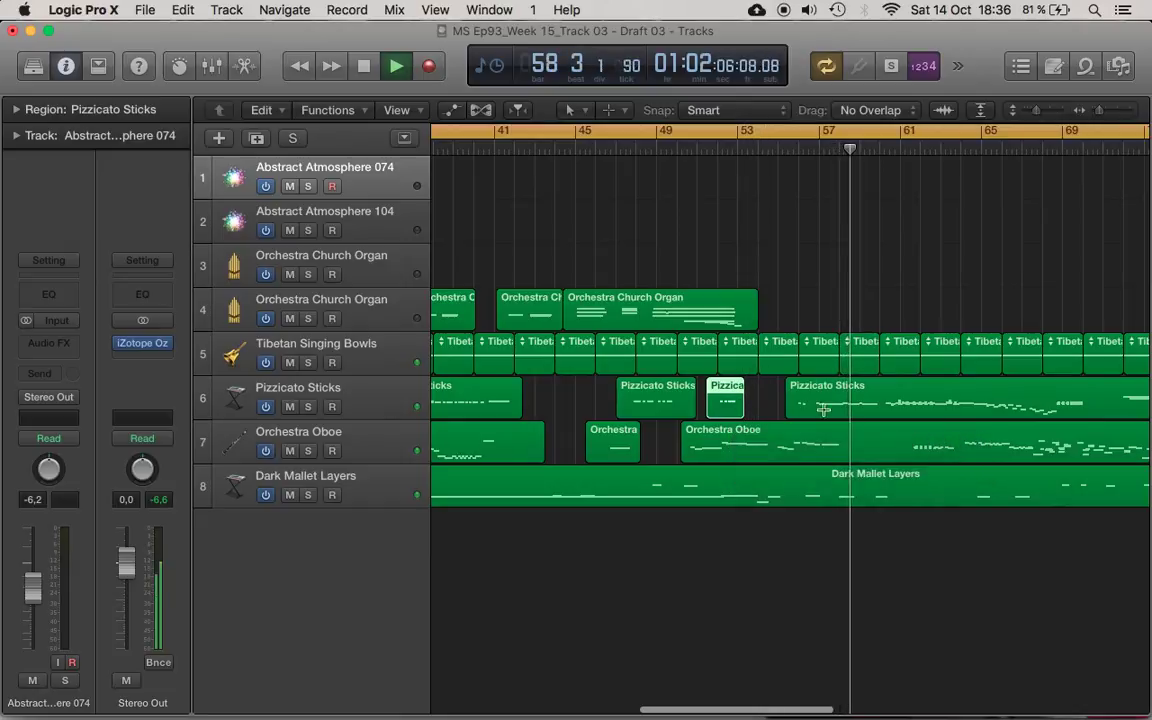
Split the long Pizzicato Sticks region at about bar 60 and create a duplicate Pizzicato Sticks track.
click(903, 388)
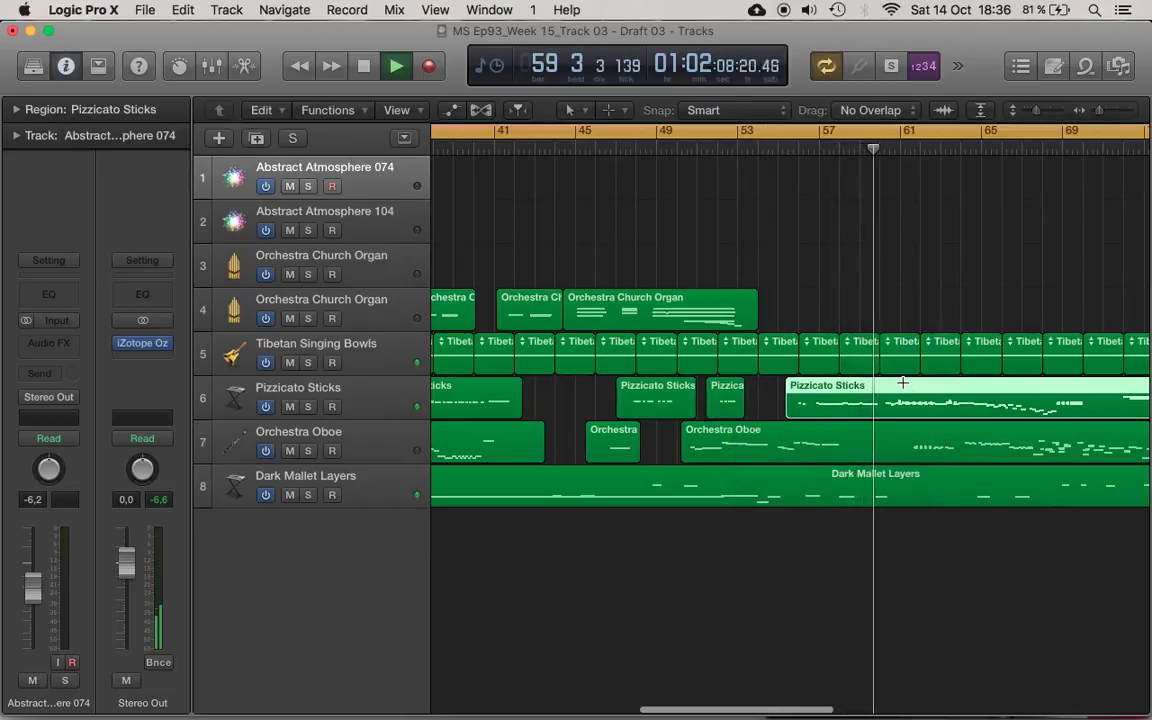
key(super+t)
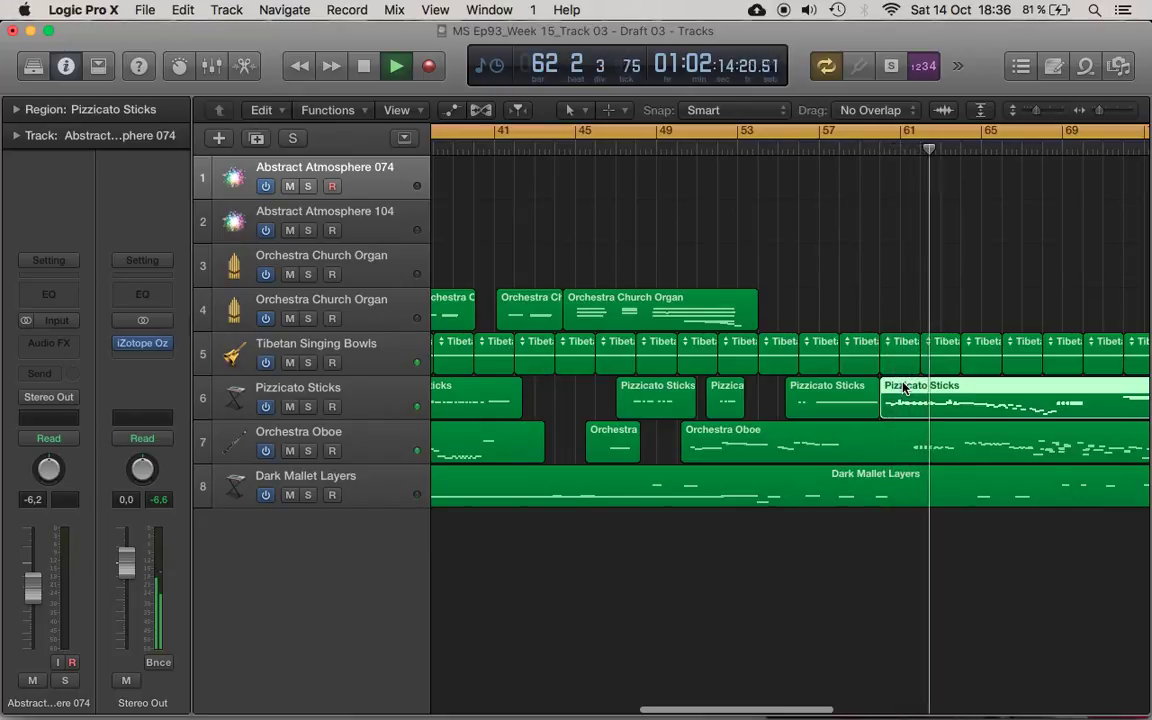
click(378, 407)
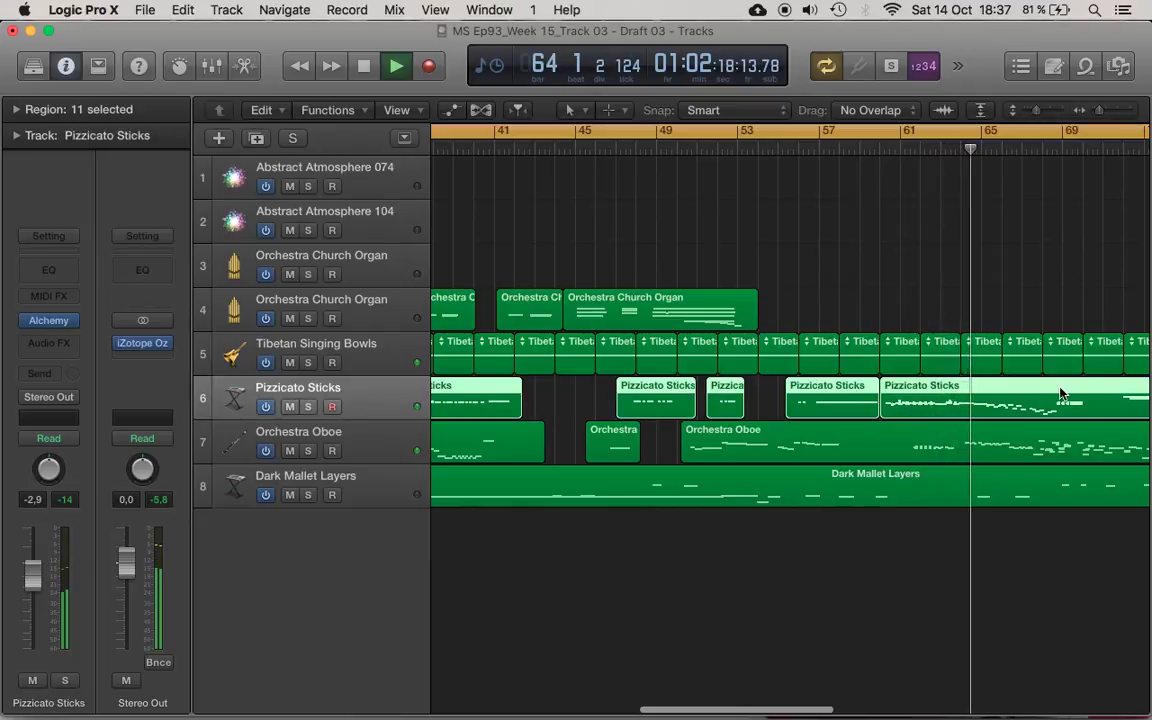
key(super+d)
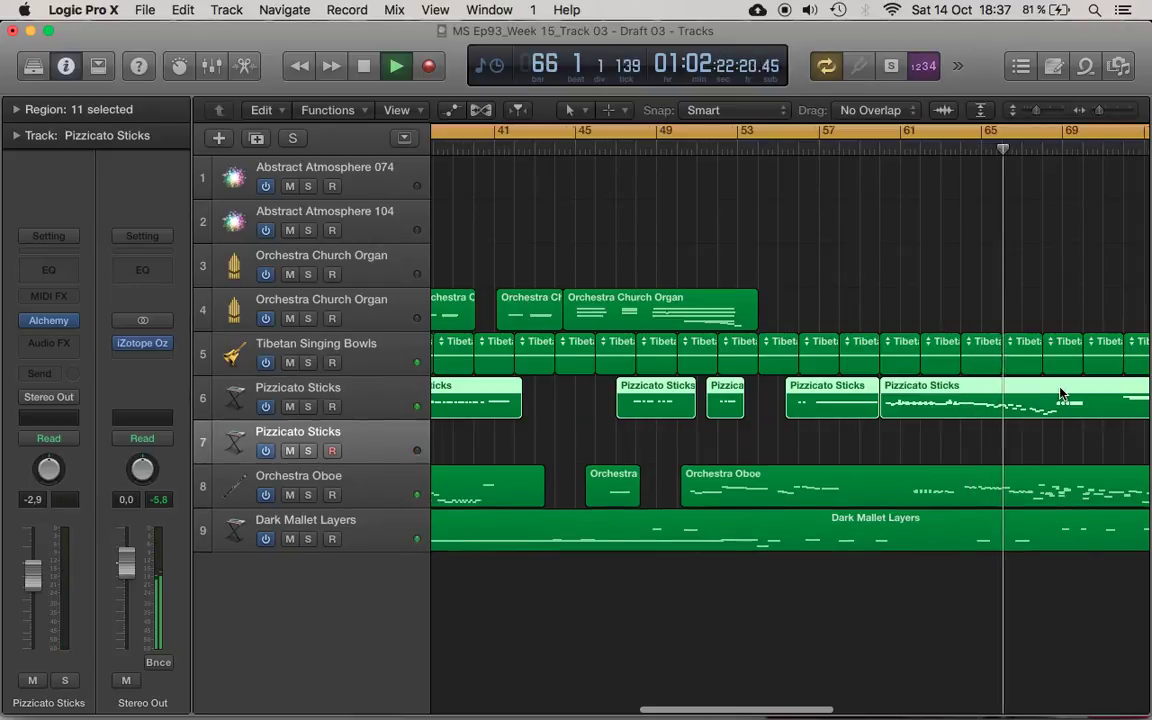
Split the last Pizzicato Sticks region at position 68 3 4 1, splitting the notes that cross the cut.
key(super+Right)
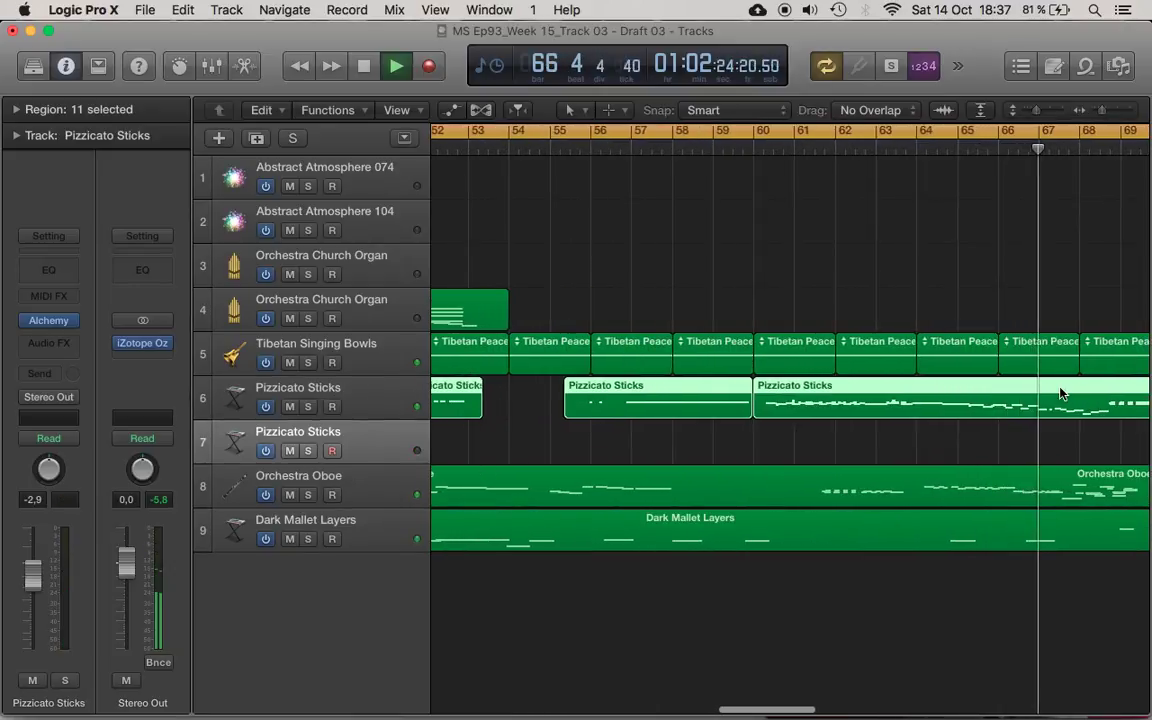
key(space)
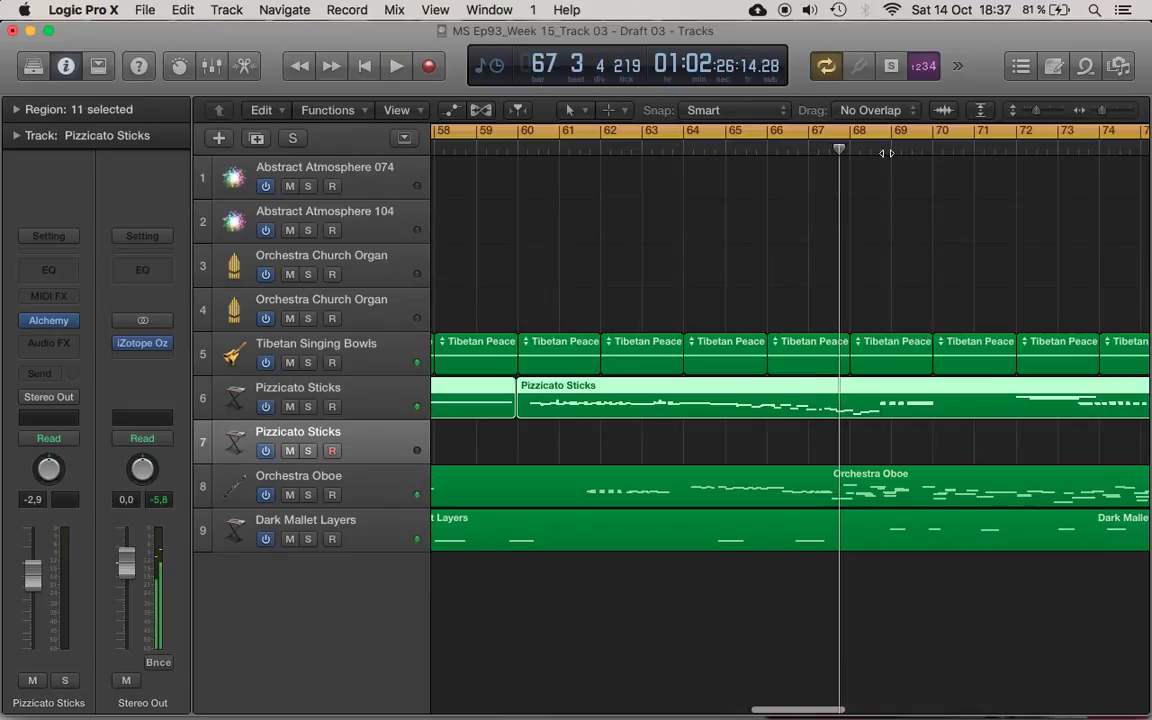
click(886, 148)
click(871, 148)
key(super+Right)
key(super+Right)
key(super+Right)
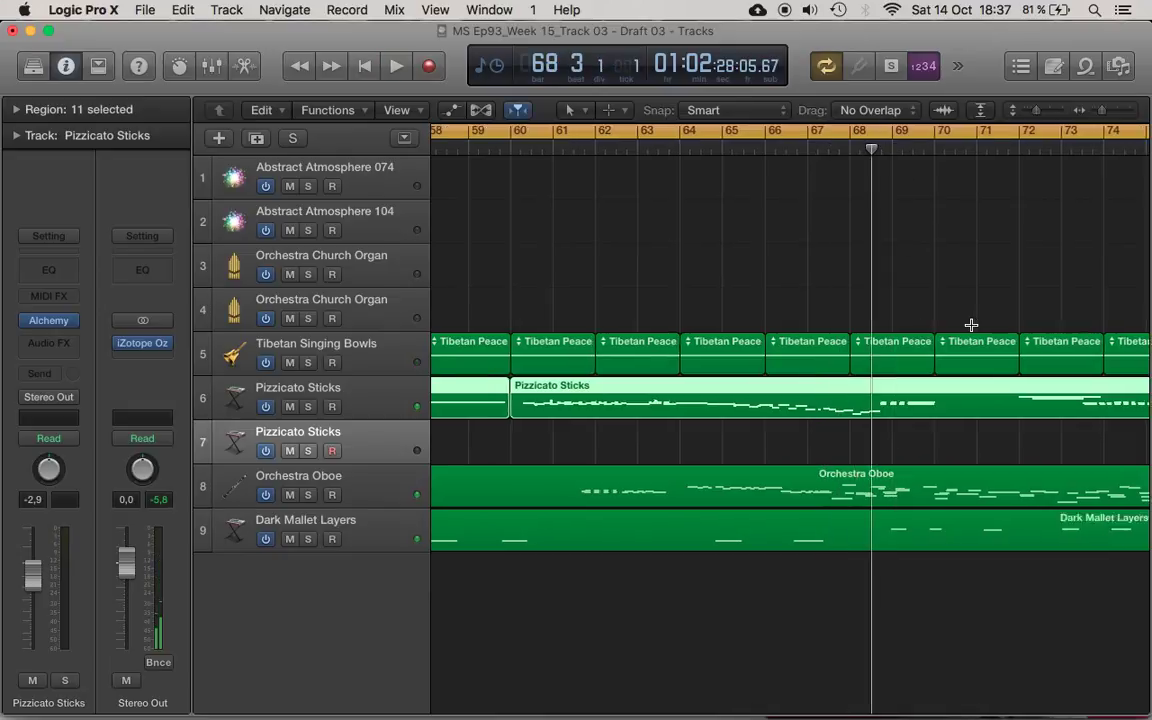
click(929, 149)
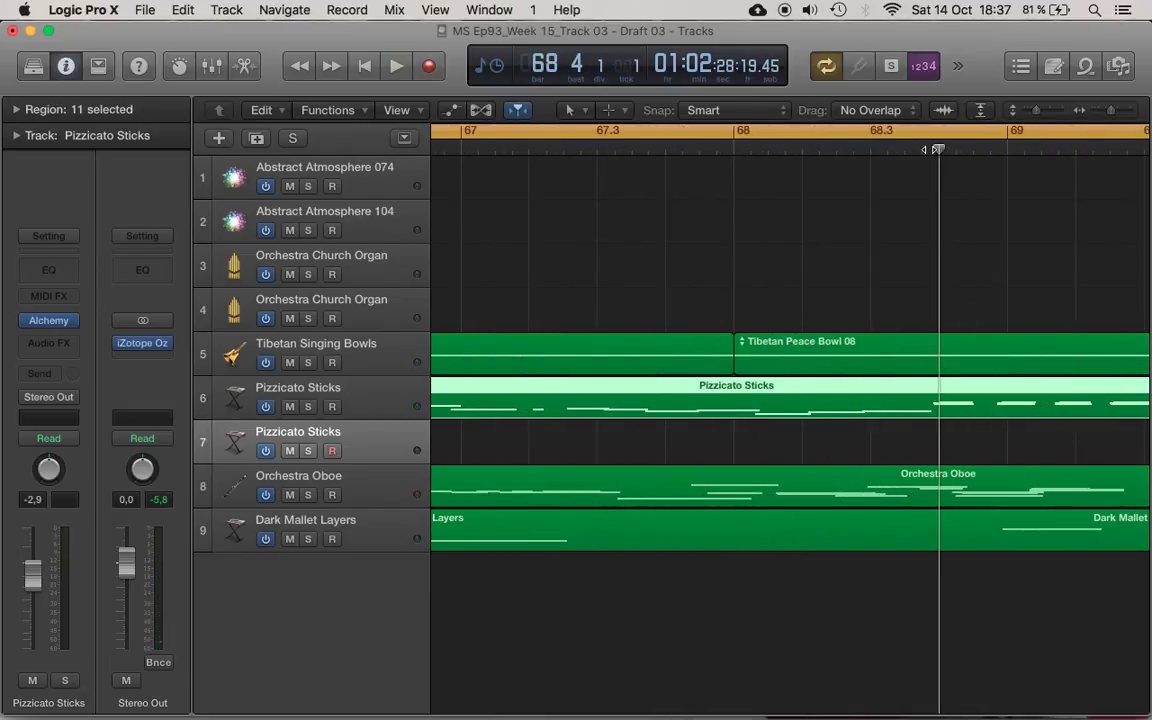
click(923, 149)
key(super+t)
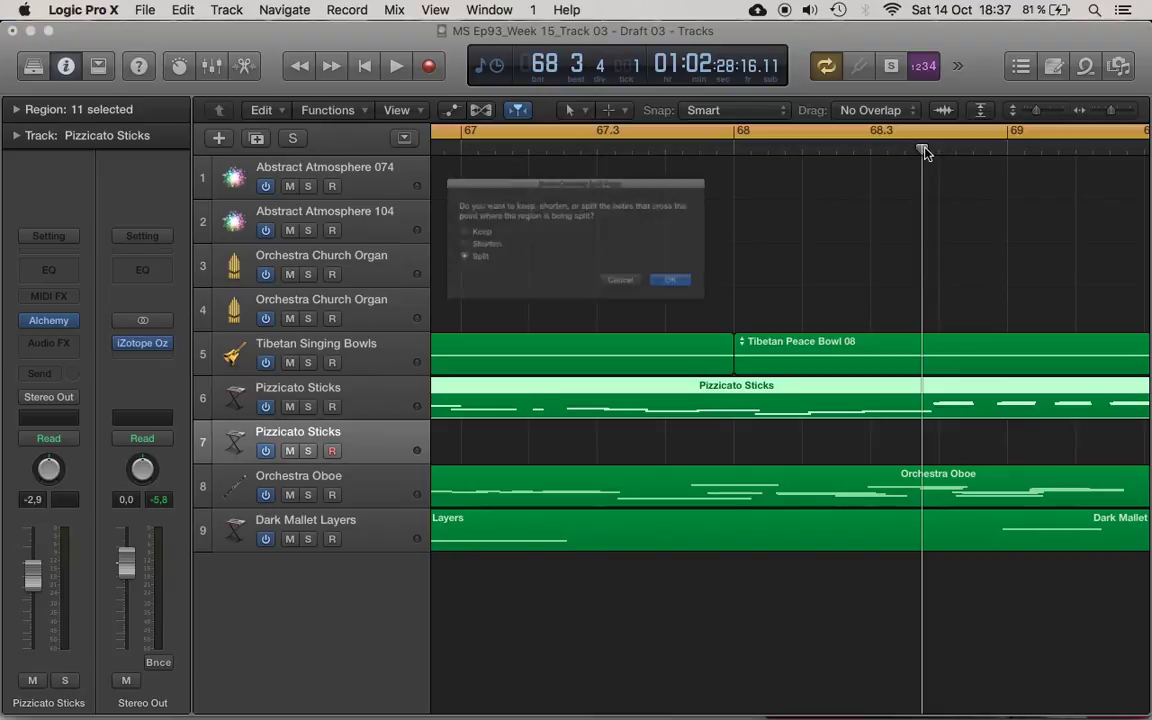
click(726, 300)
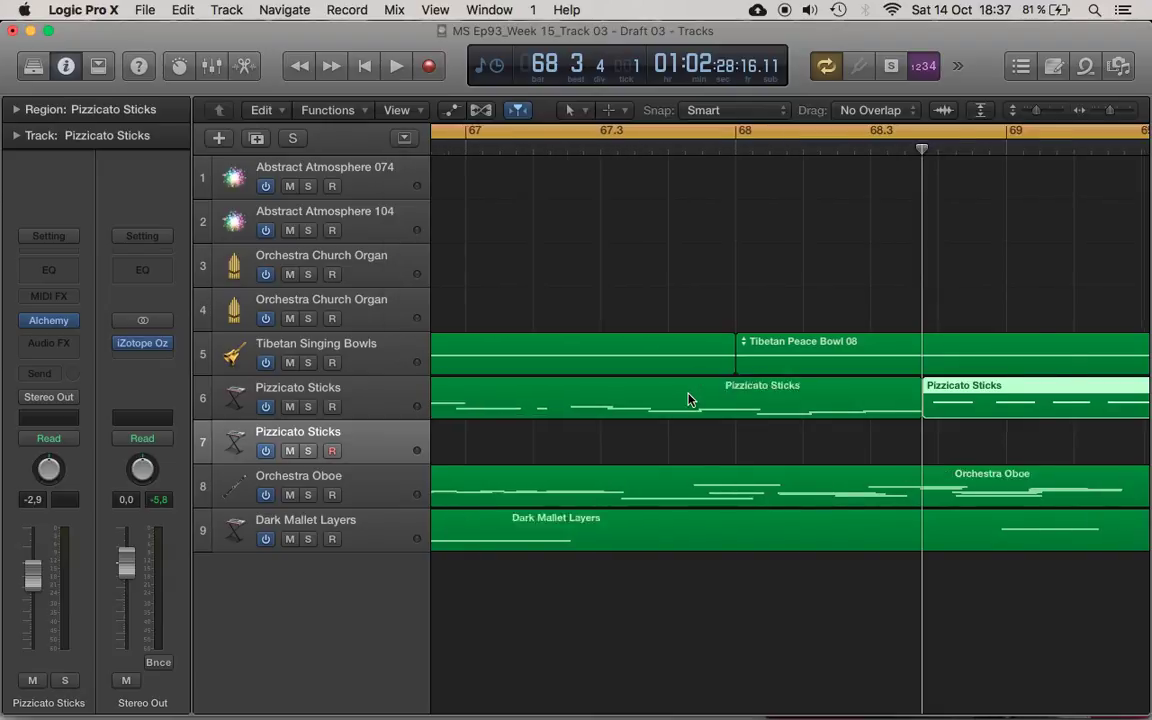
Shorten the Pizzicato Sticks region starting at bar 60 to end at about bar 66 and move it to the duplicate track.
key(super+Left)
drag(913, 413, 800, 413)
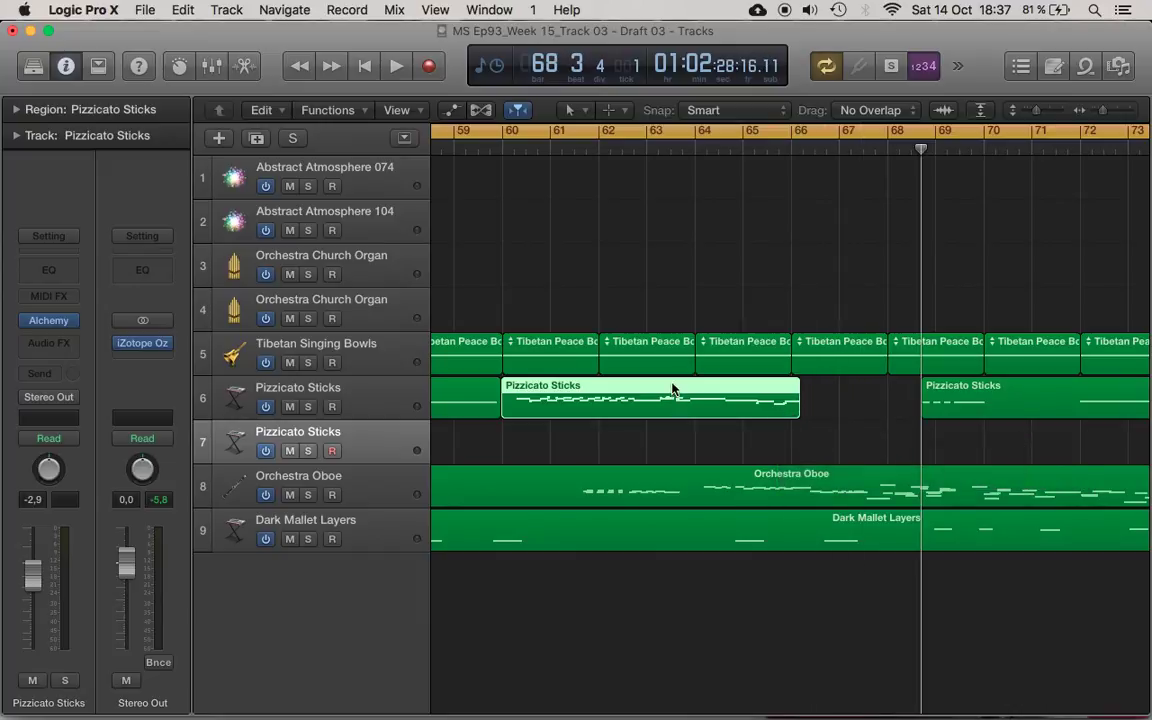
drag(672, 390, 674, 437)
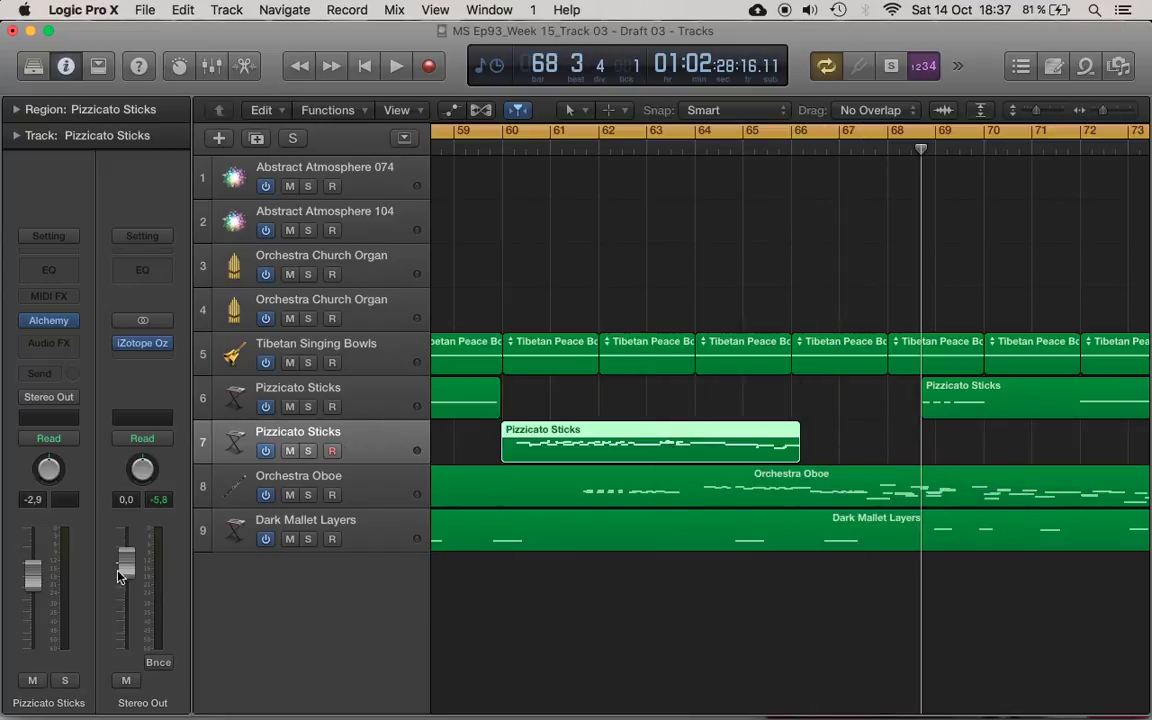
Lower the duplicate Pizzicato Sticks track's volume to -14.2 dB and send it to Bus 1.
drag(30, 577, 31, 612)
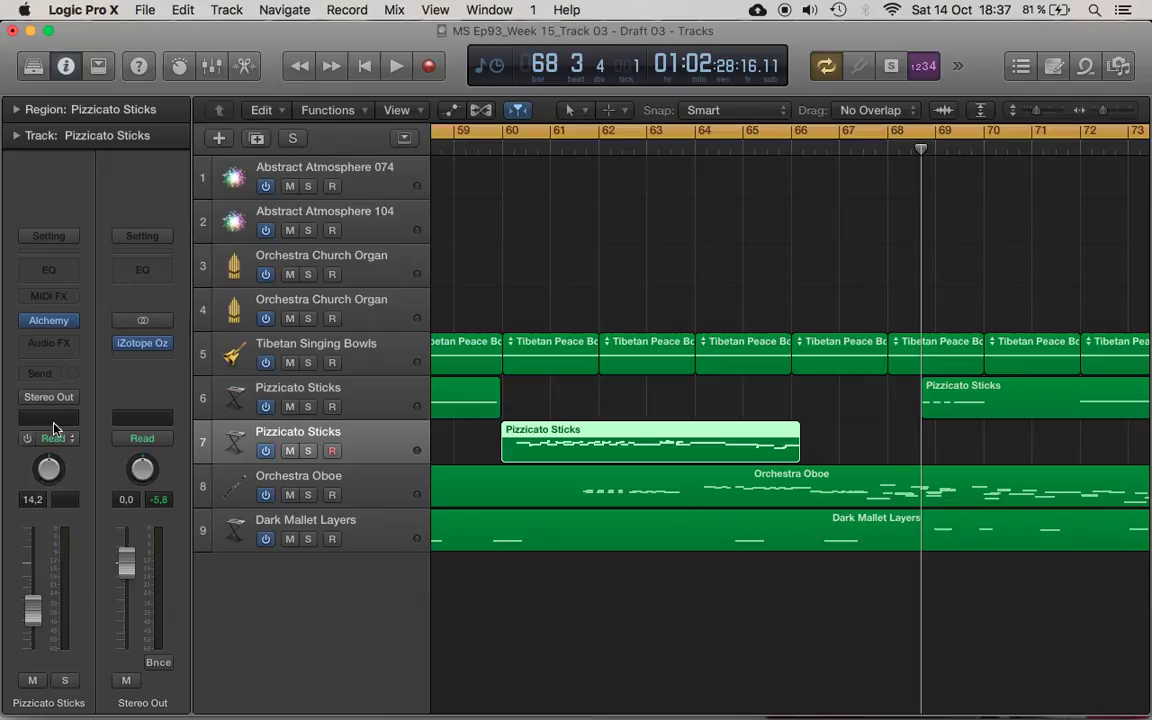
click(49, 343)
key(Escape)
click(48, 374)
mouse_move(74, 460)
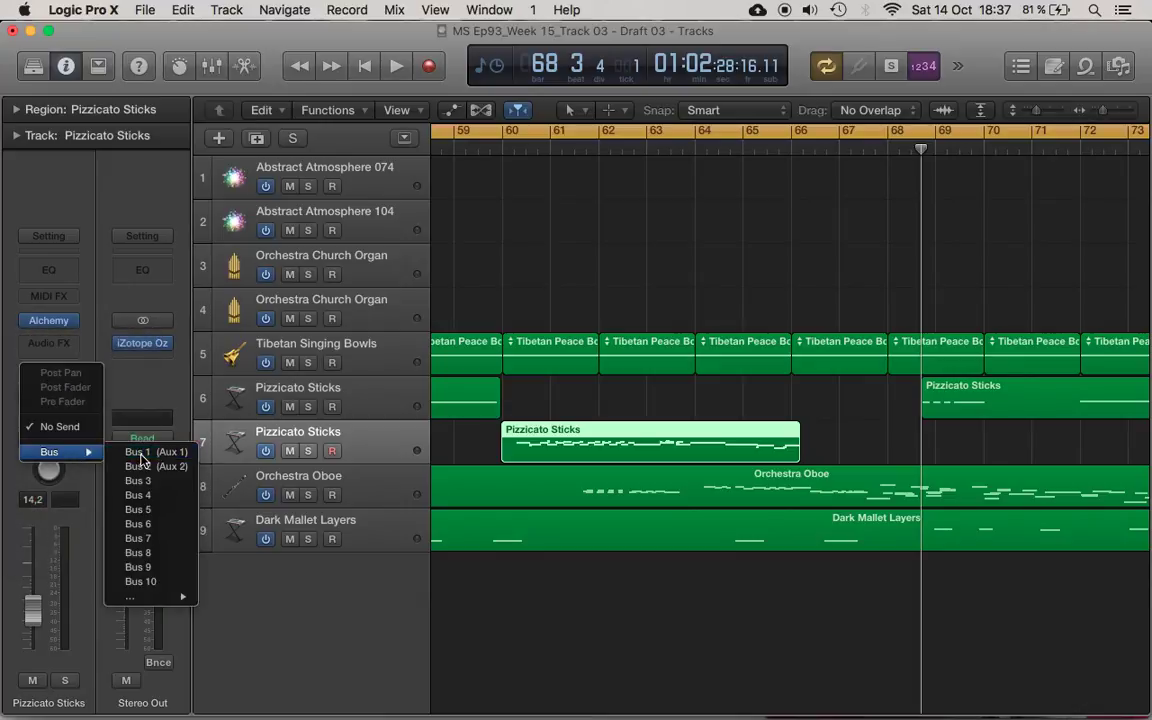
click(141, 455)
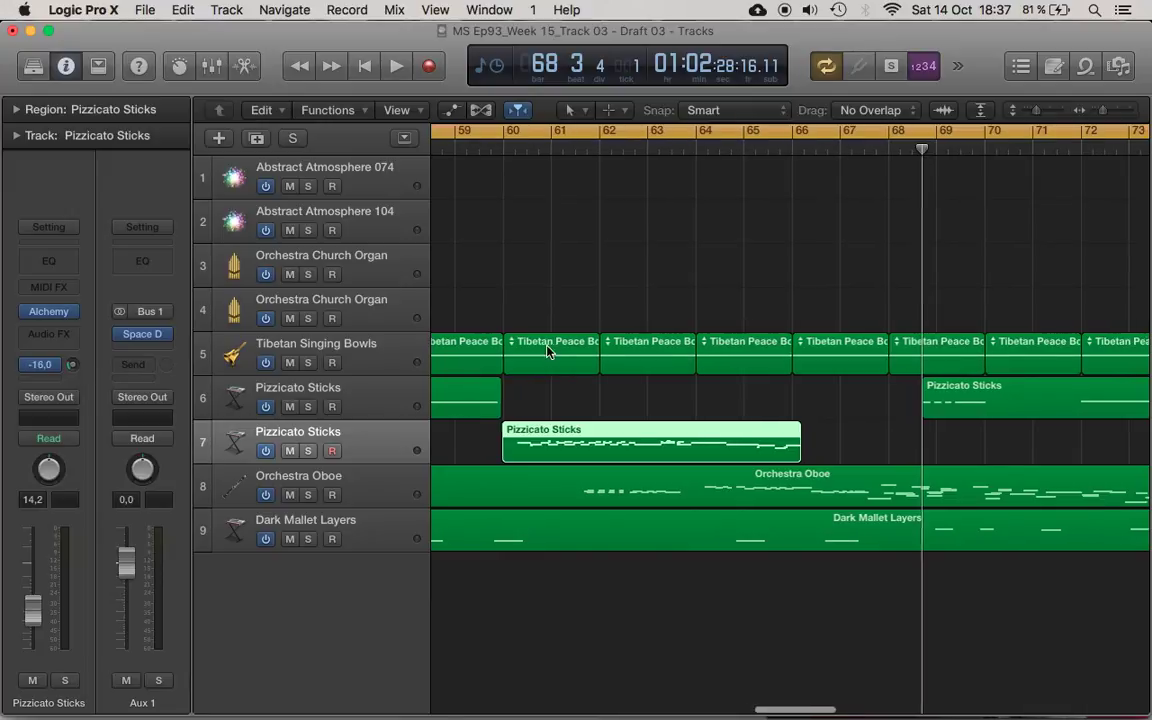
While playing from about bar 57, split the long Orchestra Oboe region at about bar 59 and Dark Mallet Layers at about bar 60.5.
scroll(603, 287, left, 5)
double_click(717, 148)
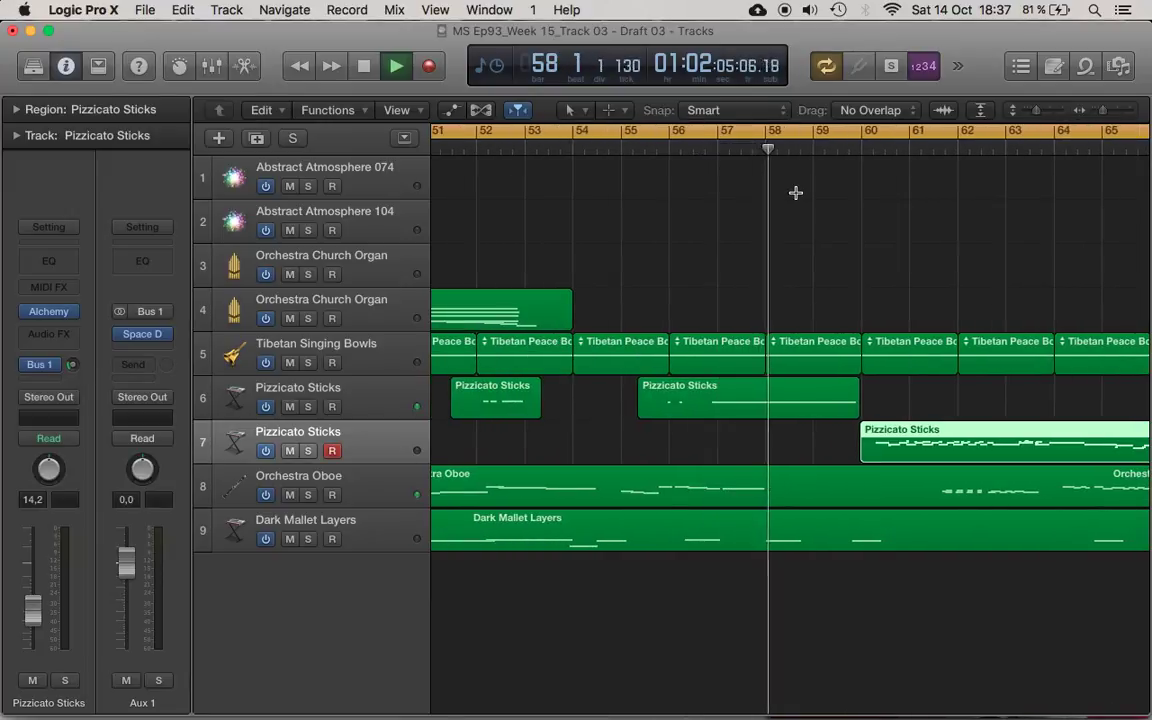
click(877, 491)
key(super+t)
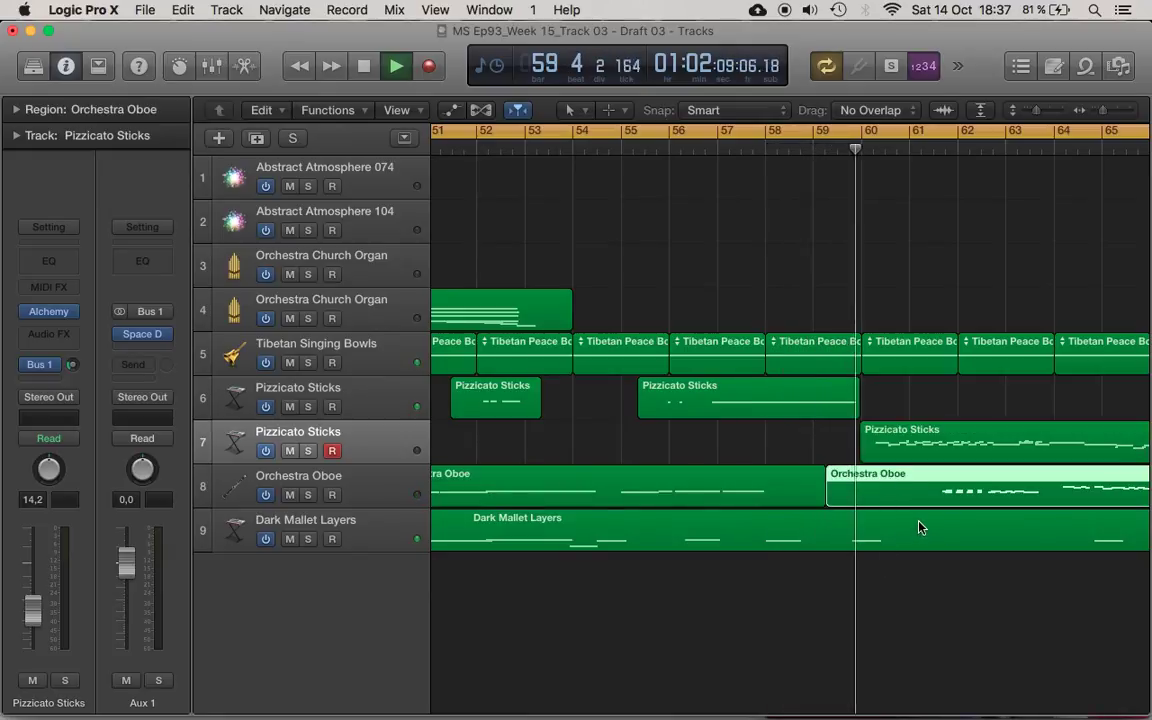
click(918, 527)
key(super+t)
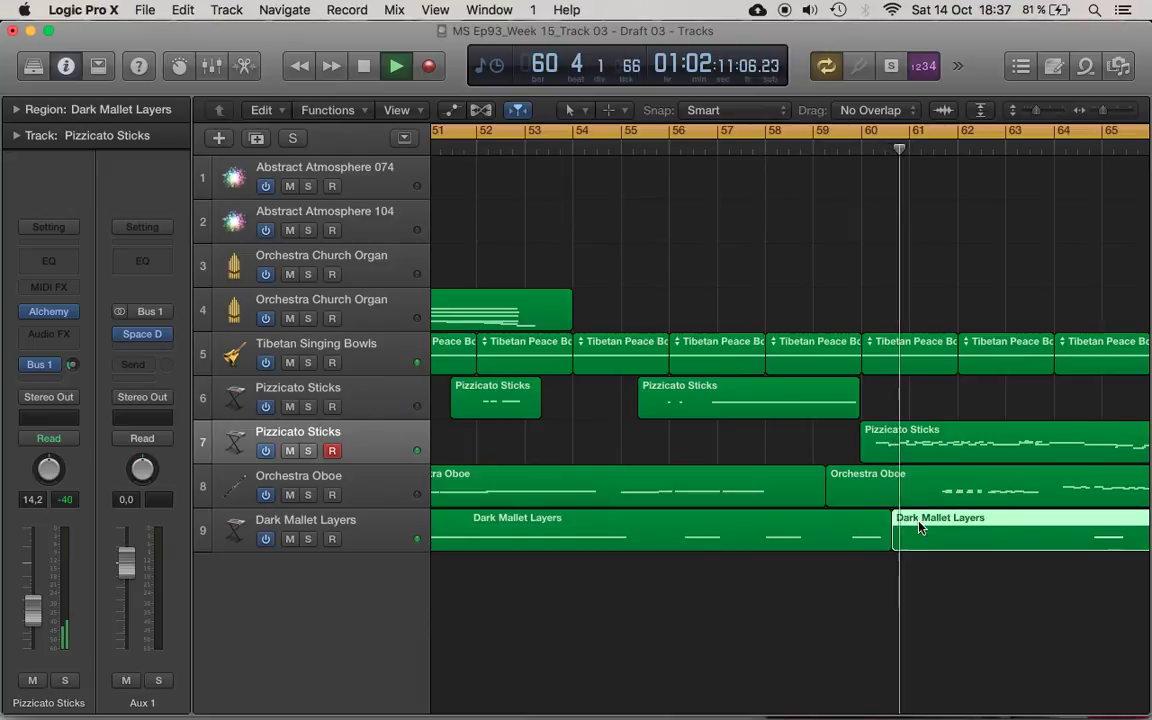
Trim the Orchestra Oboe regions around the new split to start at 61 2 and end at about bar 58.5, and start Dark Mallet Layers at about 64.25.
drag(828, 499, 922, 502)
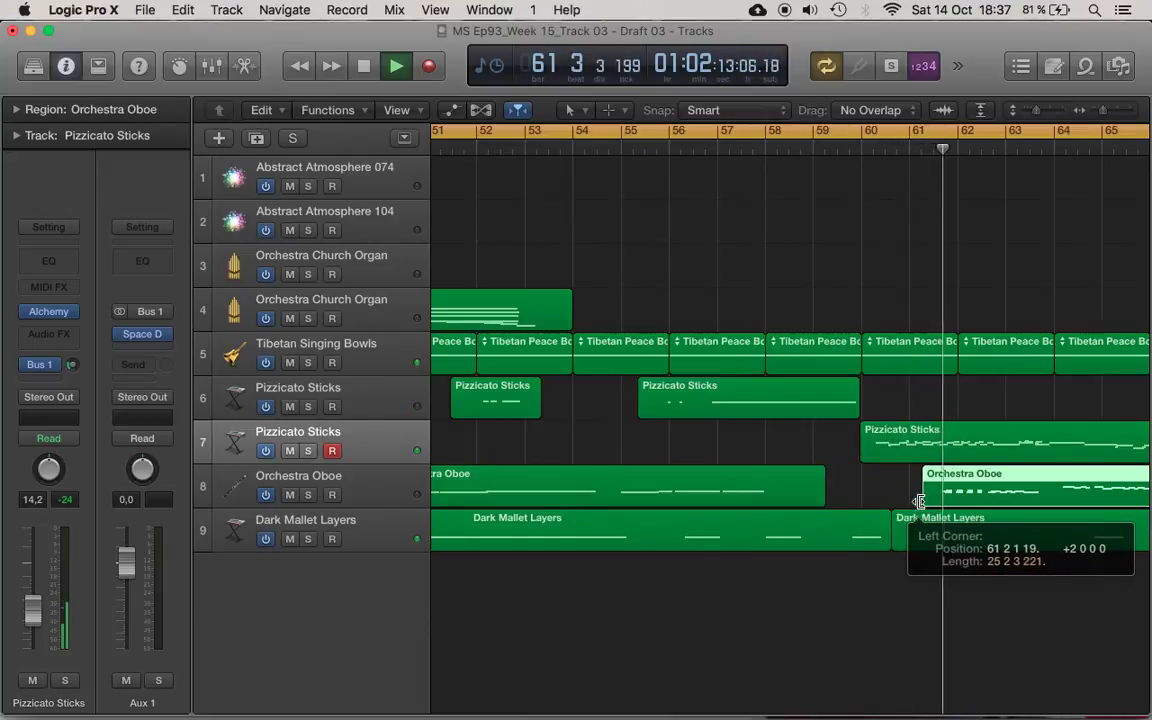
drag(823, 501, 789, 503)
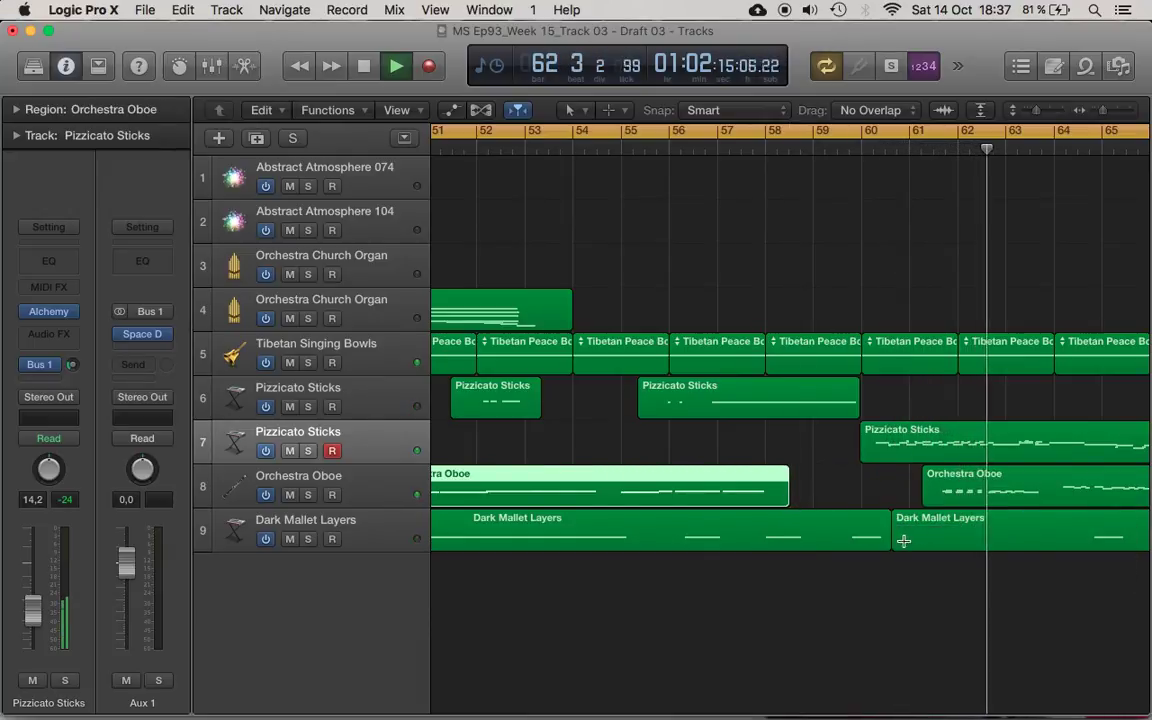
drag(902, 540, 1071, 555)
key(space)
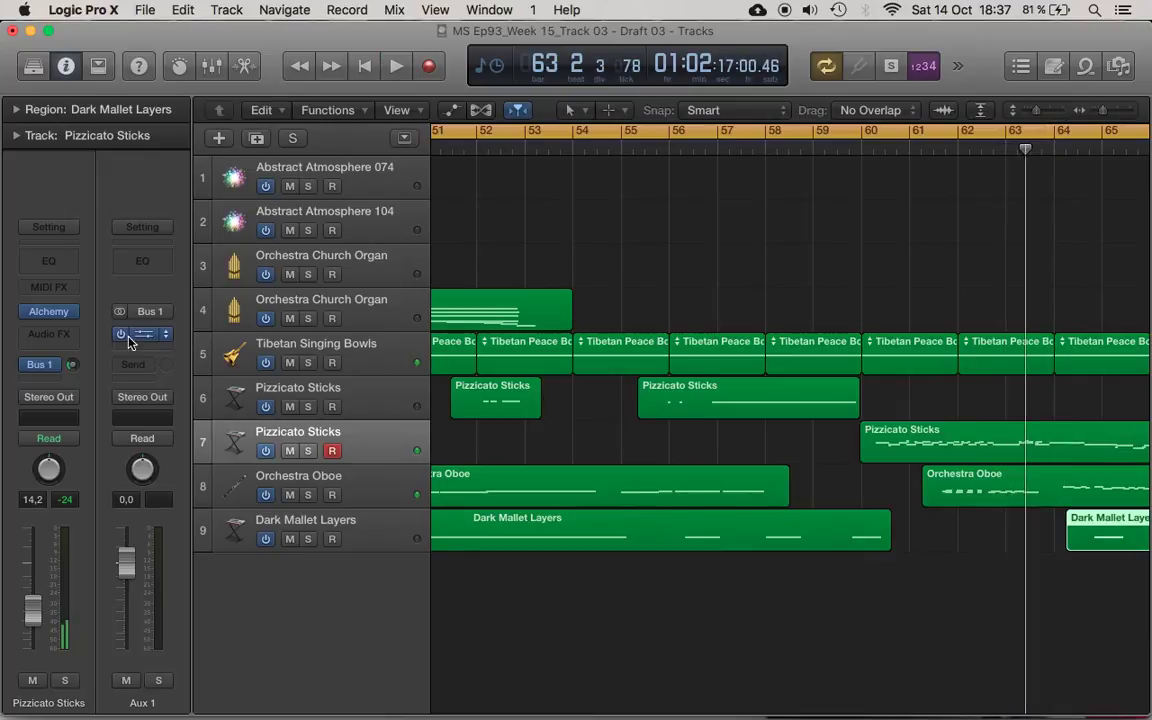
Remove the Bus 1 send from the duplicate Pizzicato Sticks track and insert a stereo Space Designer reverb.
click(55, 370)
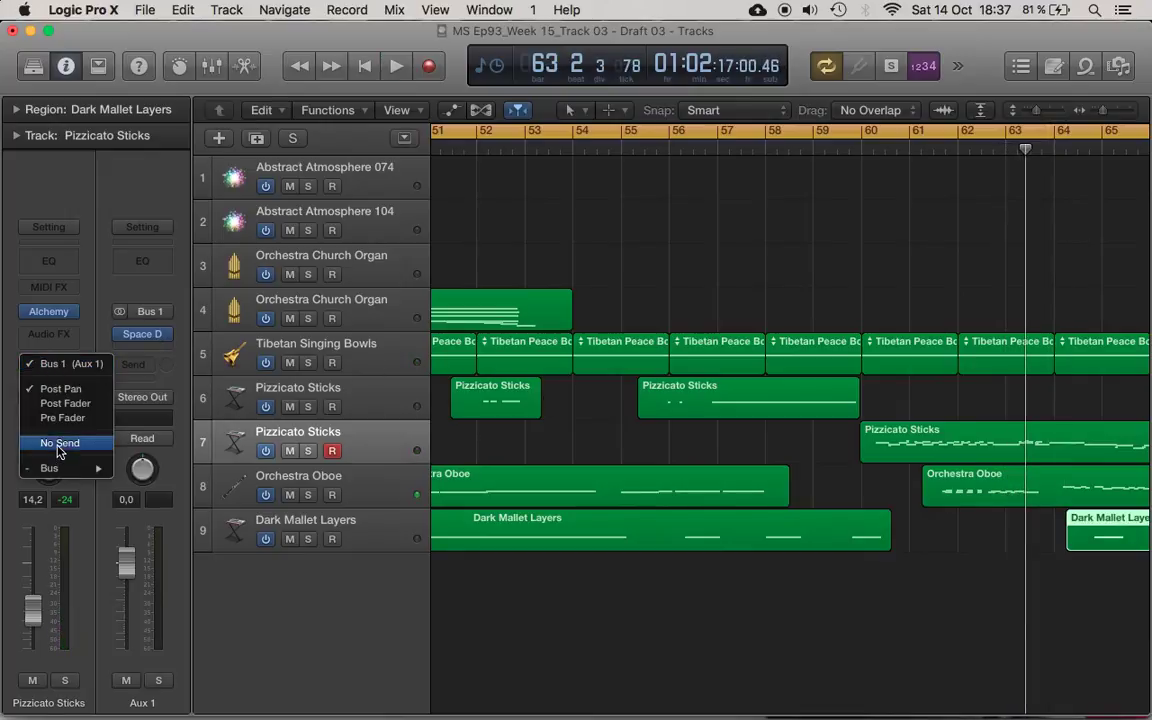
click(60, 366)
click(40, 342)
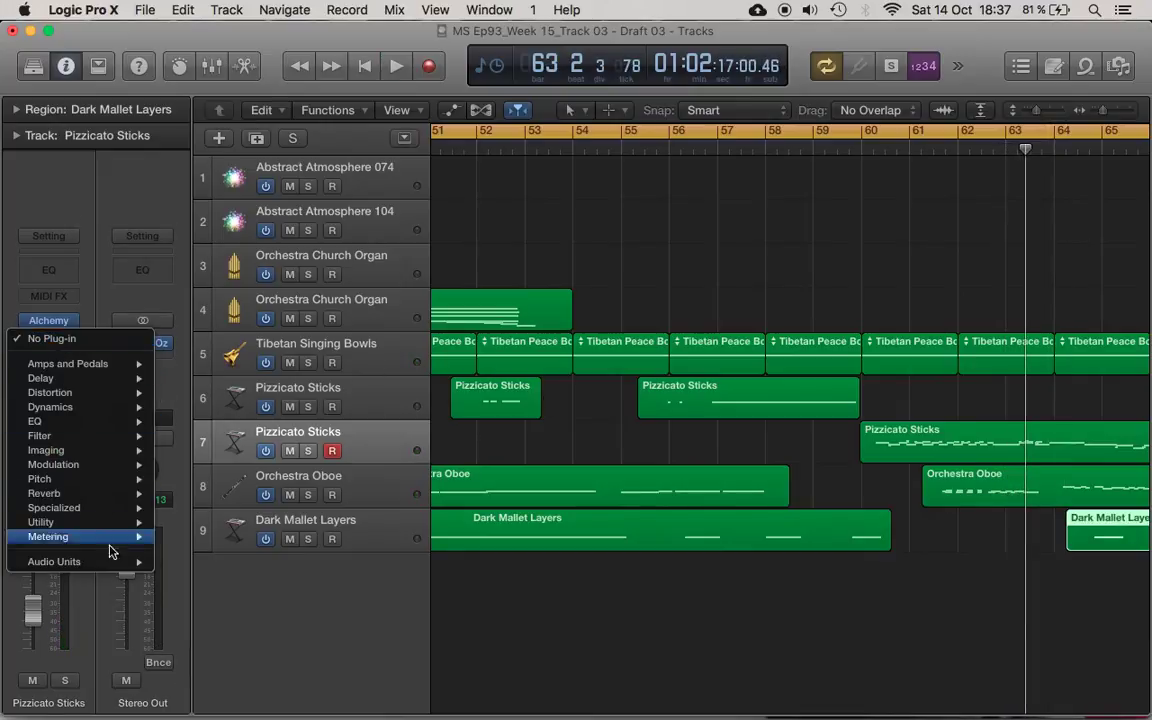
mouse_move(113, 505)
mouse_move(228, 540)
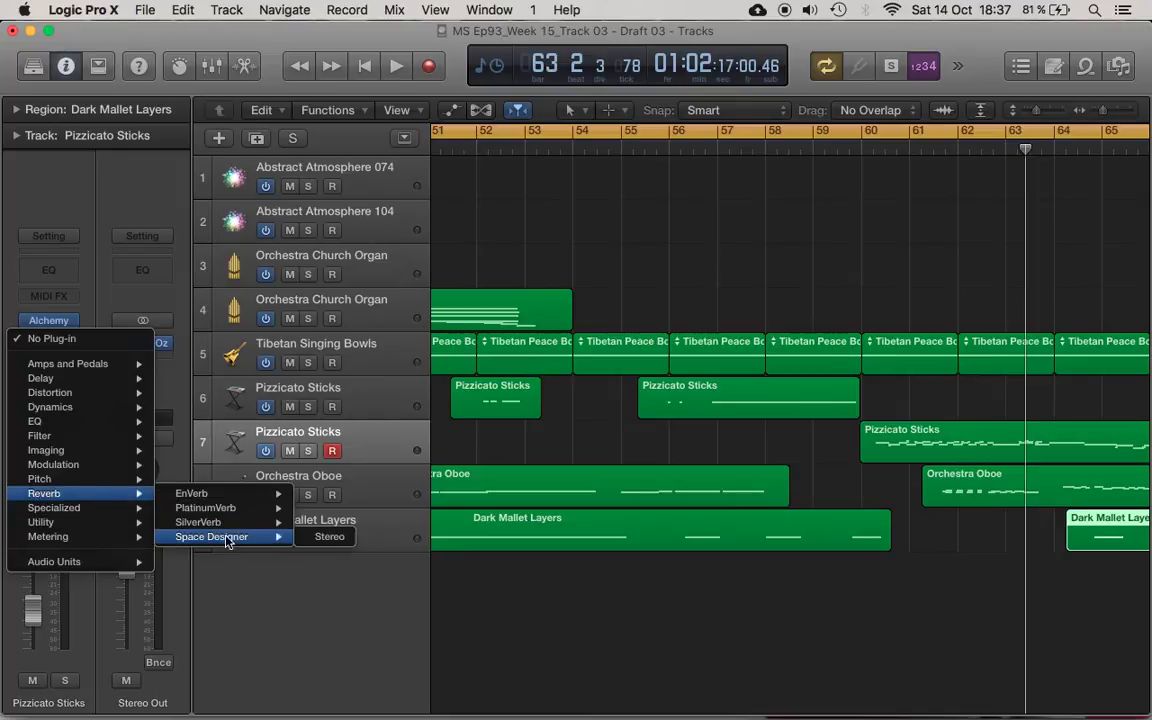
click(343, 537)
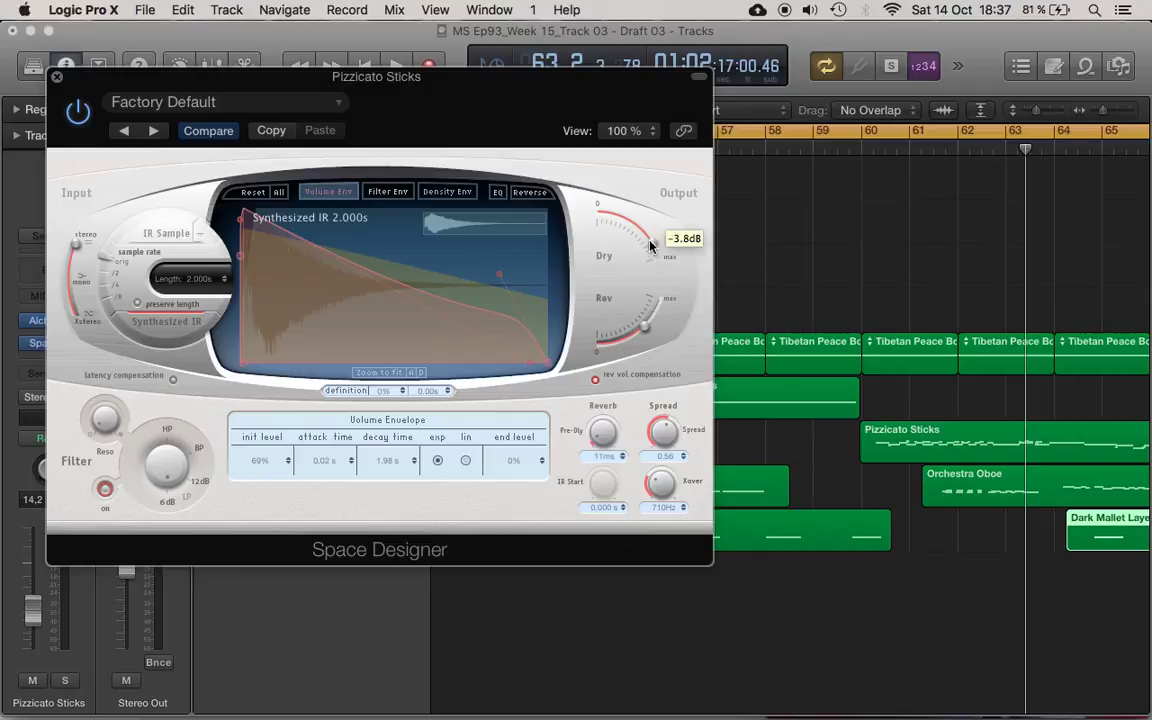
Reduce Space Designer's dry and reverb levels and lower the duplicate Pizzicato Sticks track's volume to -24.0 dB while auditioning.
drag(650, 245, 667, 226)
double_click(885, 150)
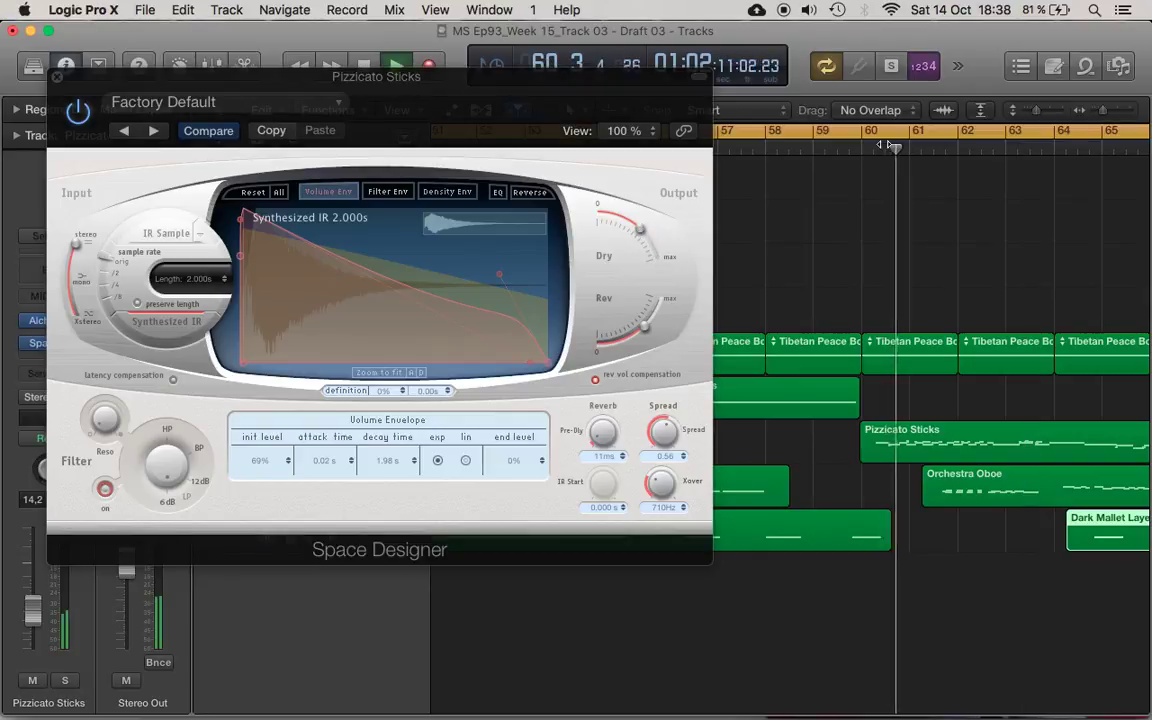
drag(642, 231, 654, 251)
drag(648, 344, 622, 343)
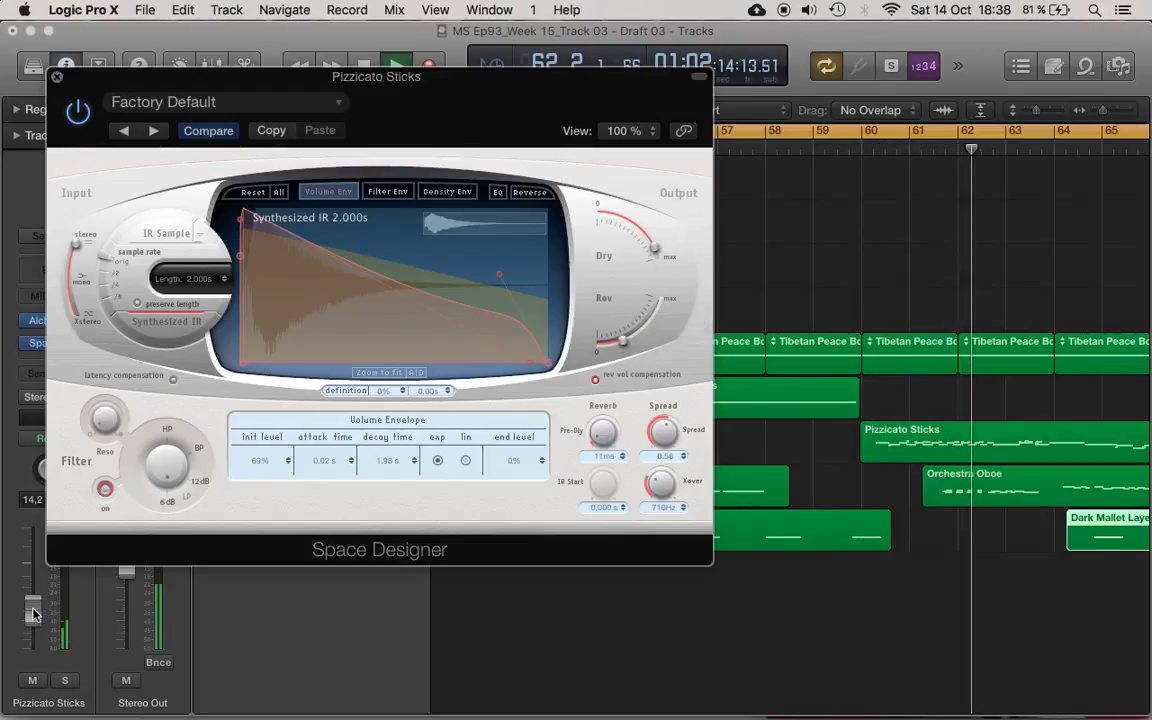
drag(34, 613, 34, 632)
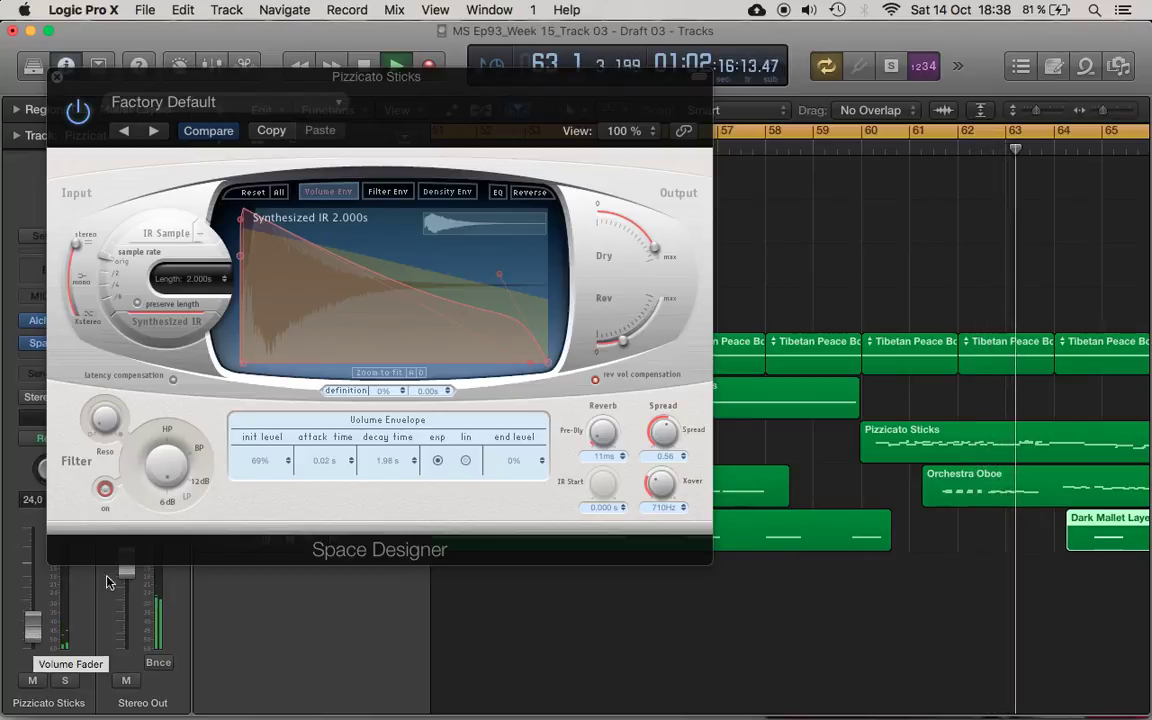
drag(628, 232, 631, 237)
click(831, 148)
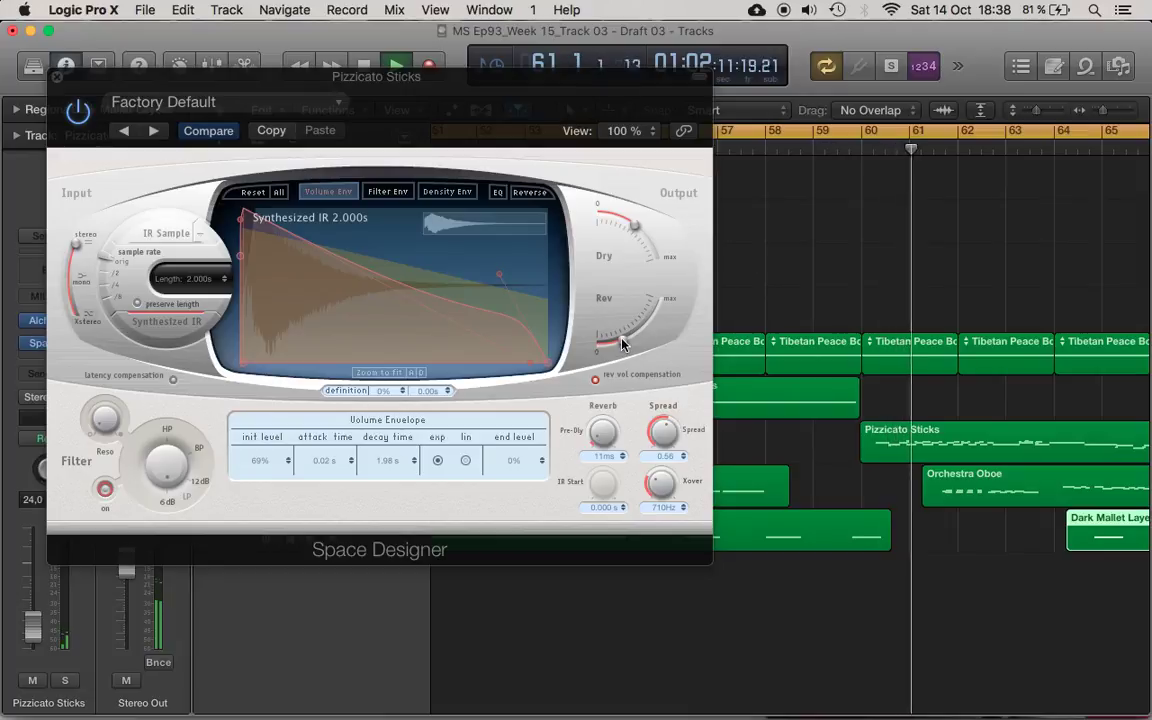
click(57, 75)
Split the last Orchestra Oboe region at bar 64 and audition the passage from about bar 63.
key(super+Left)
key(super+Left)
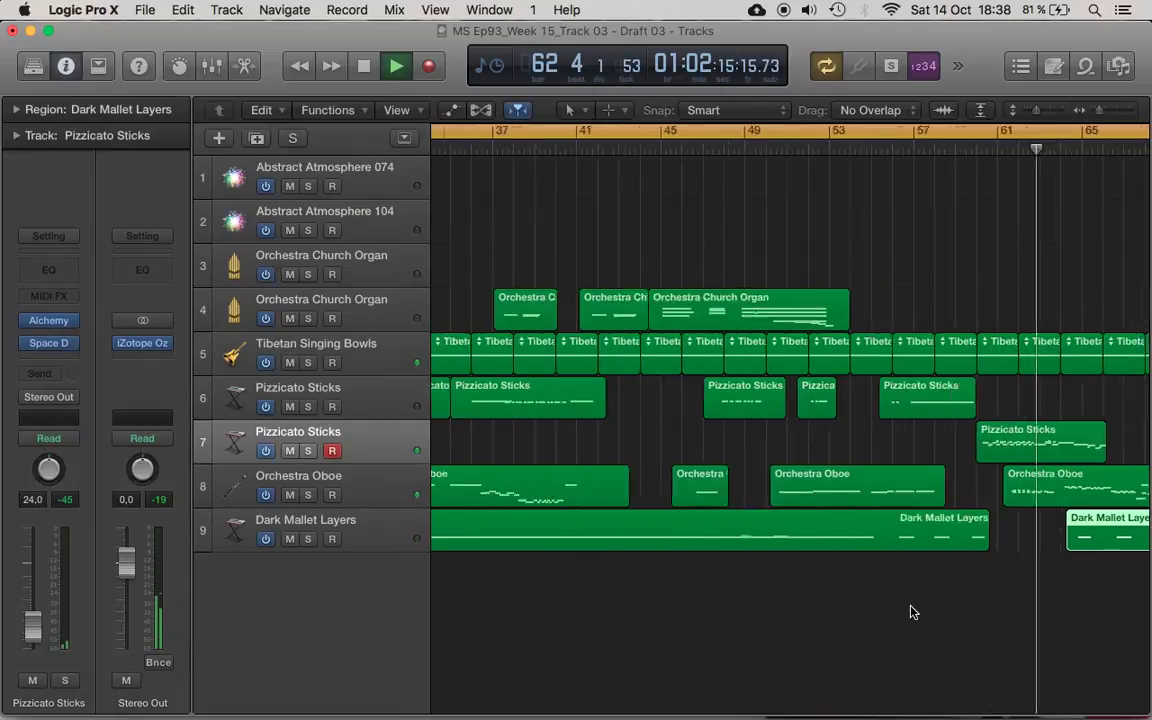
scroll(912, 612, right, 1)
scroll(912, 612, right, 2)
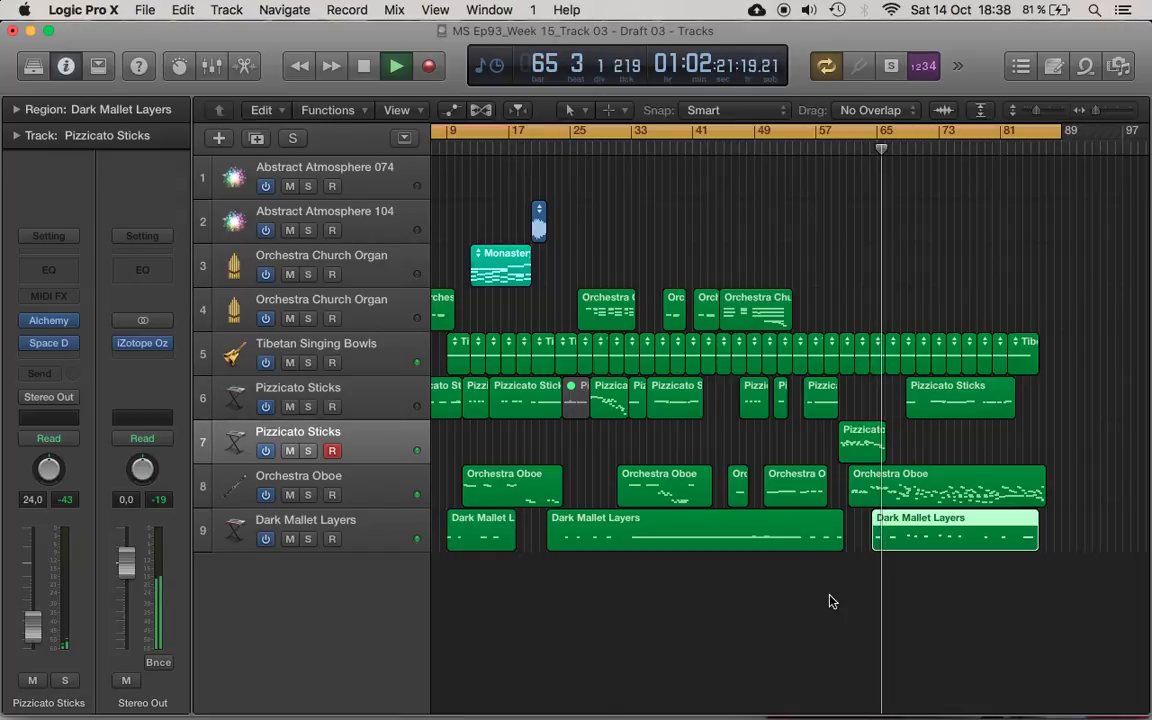
key(super+Right)
key(super+Right)
key(super+Right)
key(super+Right)
key(space)
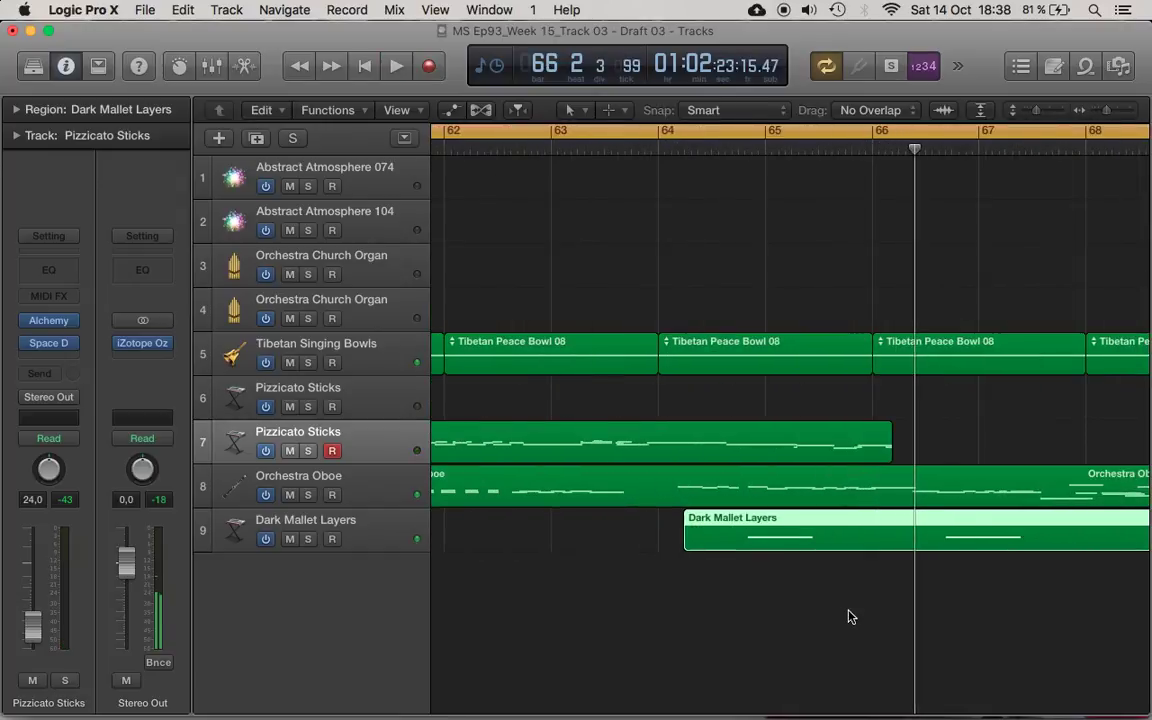
click(657, 147)
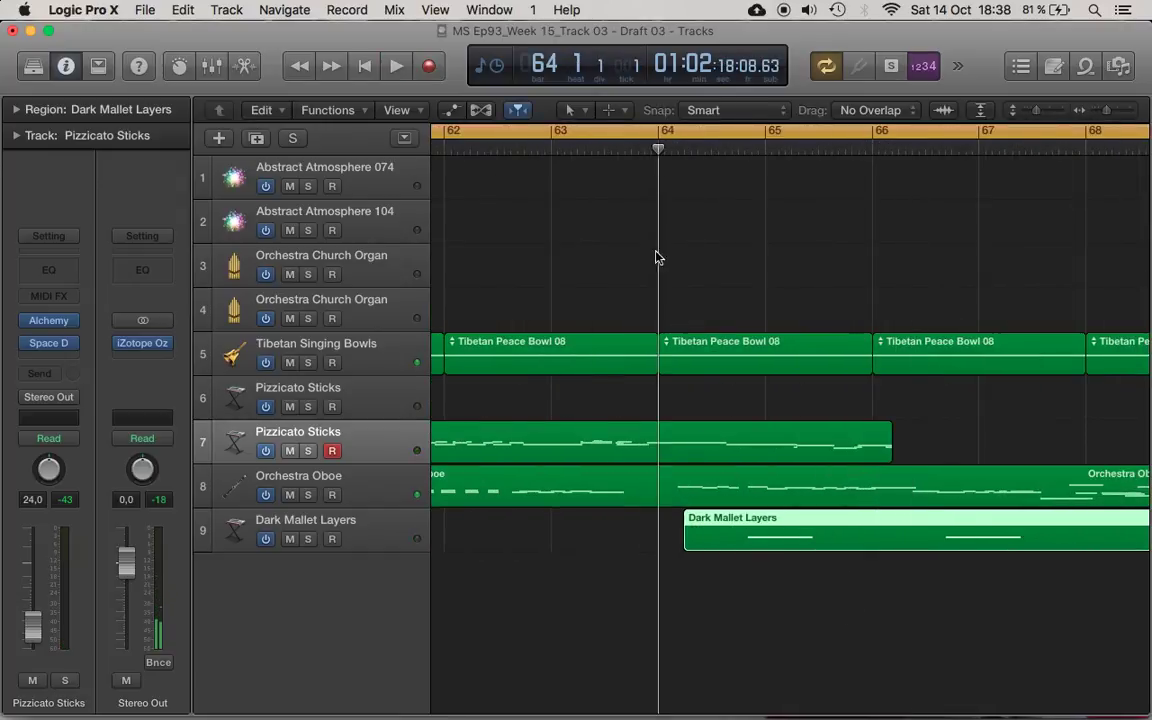
click(686, 476)
key(super+t)
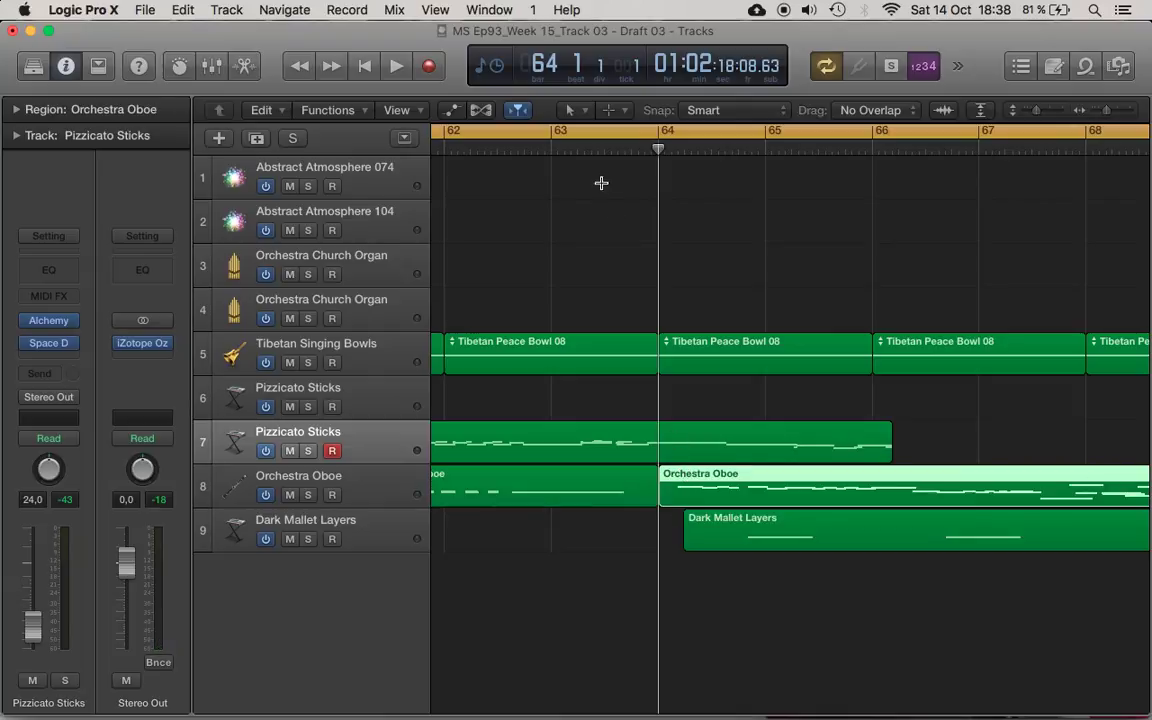
click(579, 148)
key(space)
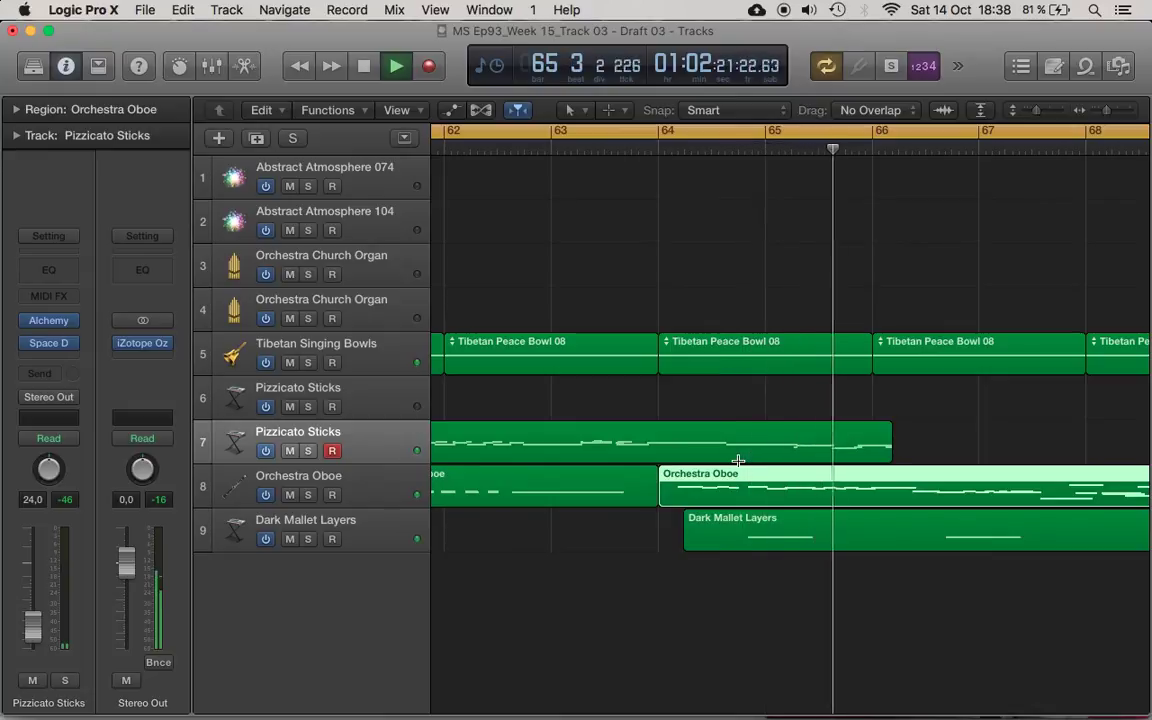
Split the last Orchestra Oboe region at 66 2 2 with crossing notes split, and delete the part before the split.
scroll(738, 460, right, 5)
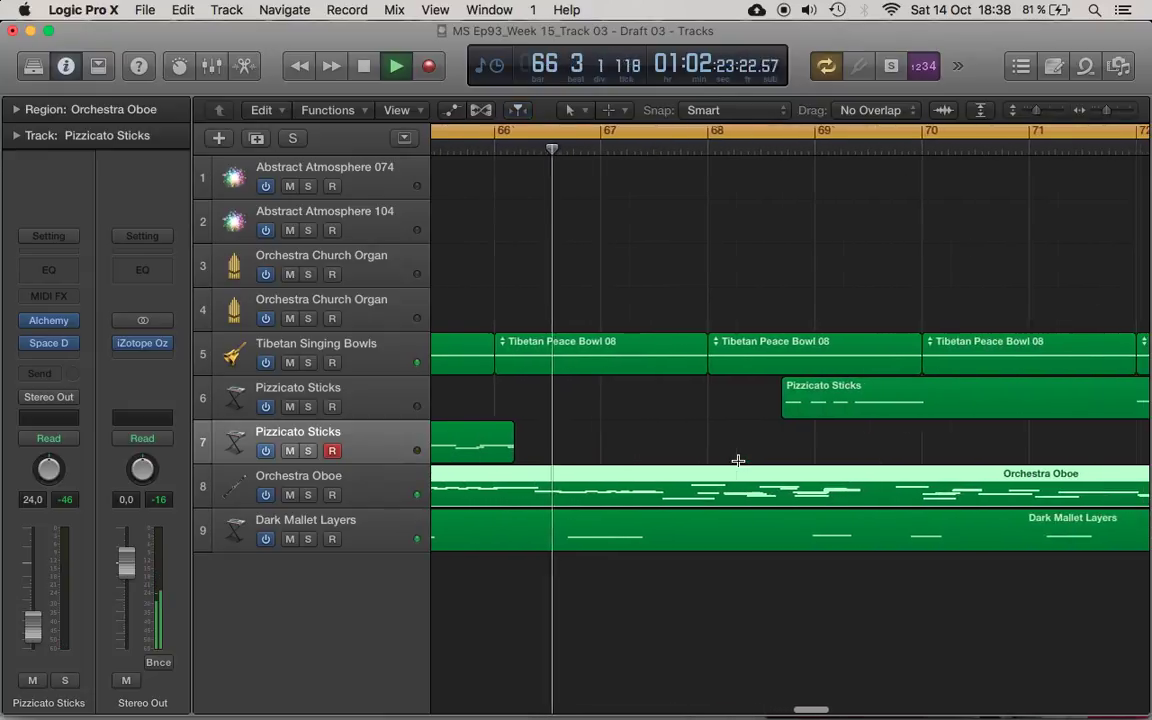
key(super+Left)
key(super+Left)
key(super+Left)
key(super+Left)
key(super+Right)
key(super+Right)
key(super+Right)
key(super+Right)
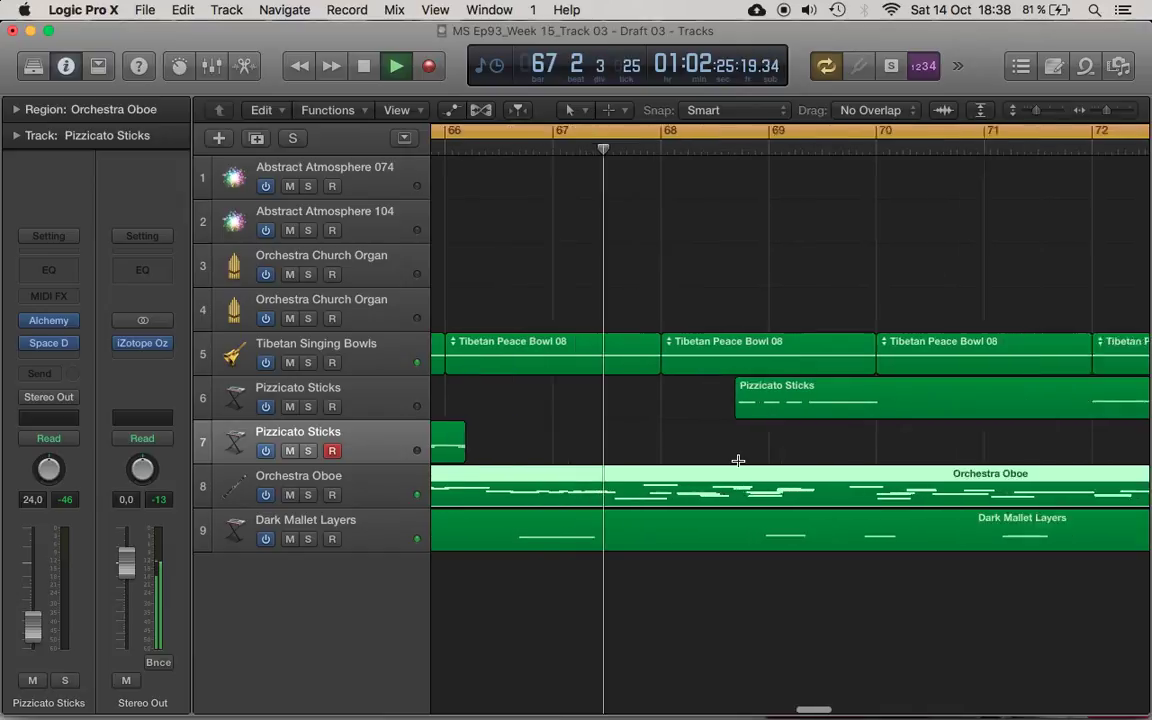
key(space)
scroll(738, 460, left, 4)
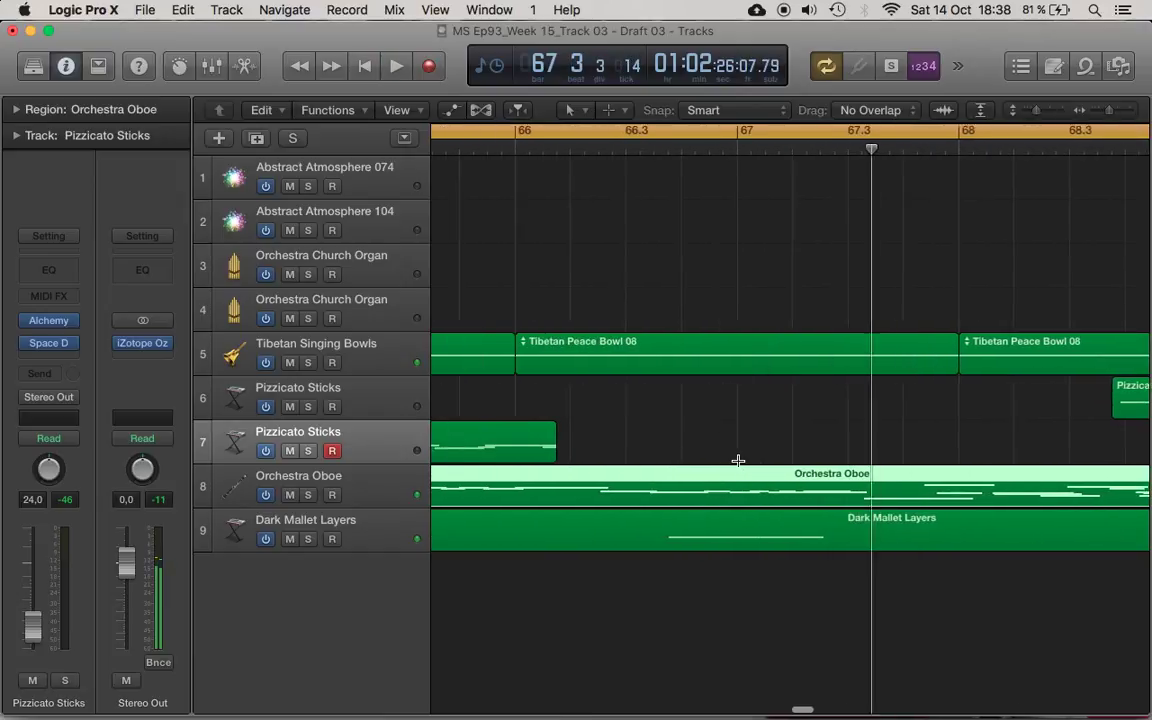
click(632, 146)
key(super+t)
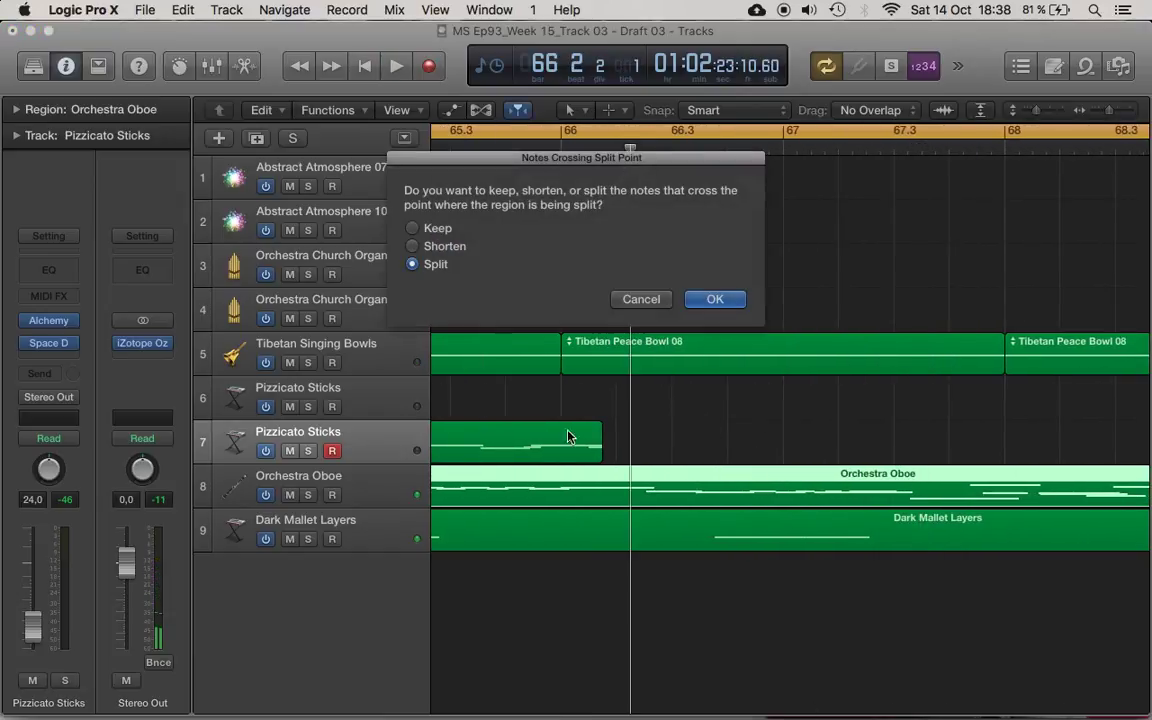
click(716, 299)
click(607, 484)
key(Delete)
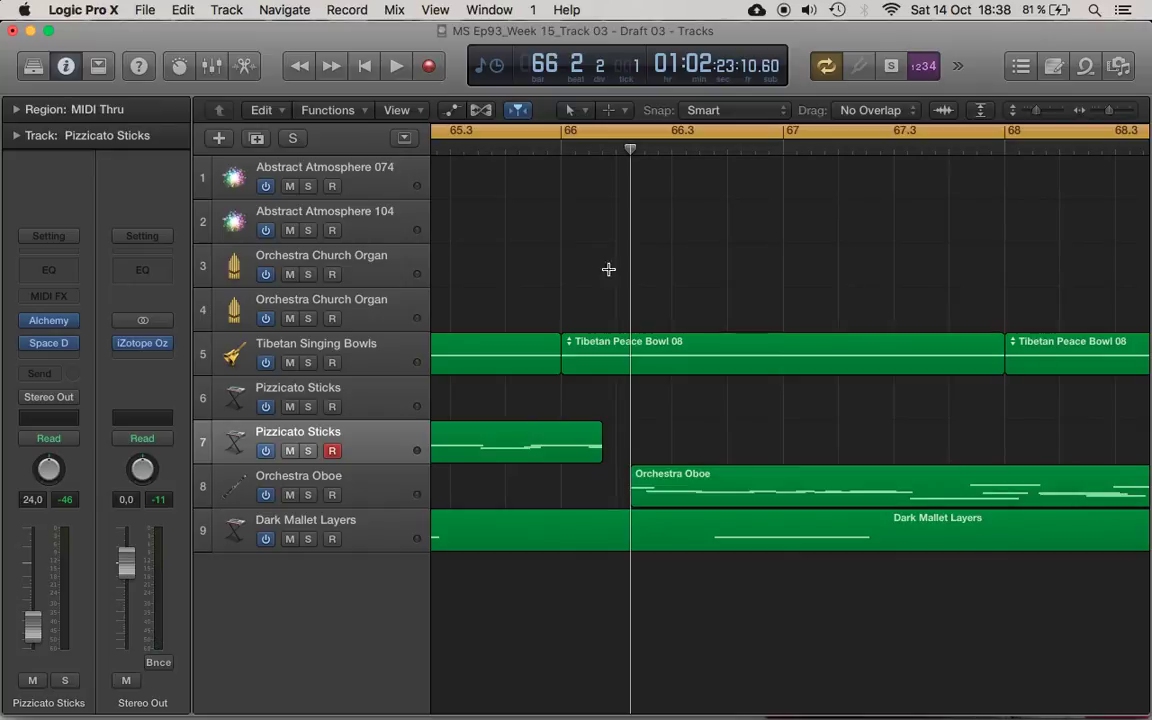
Delete the leftover note fragment at the start of the last Orchestra Oboe region in the Piano Roll.
key(space)
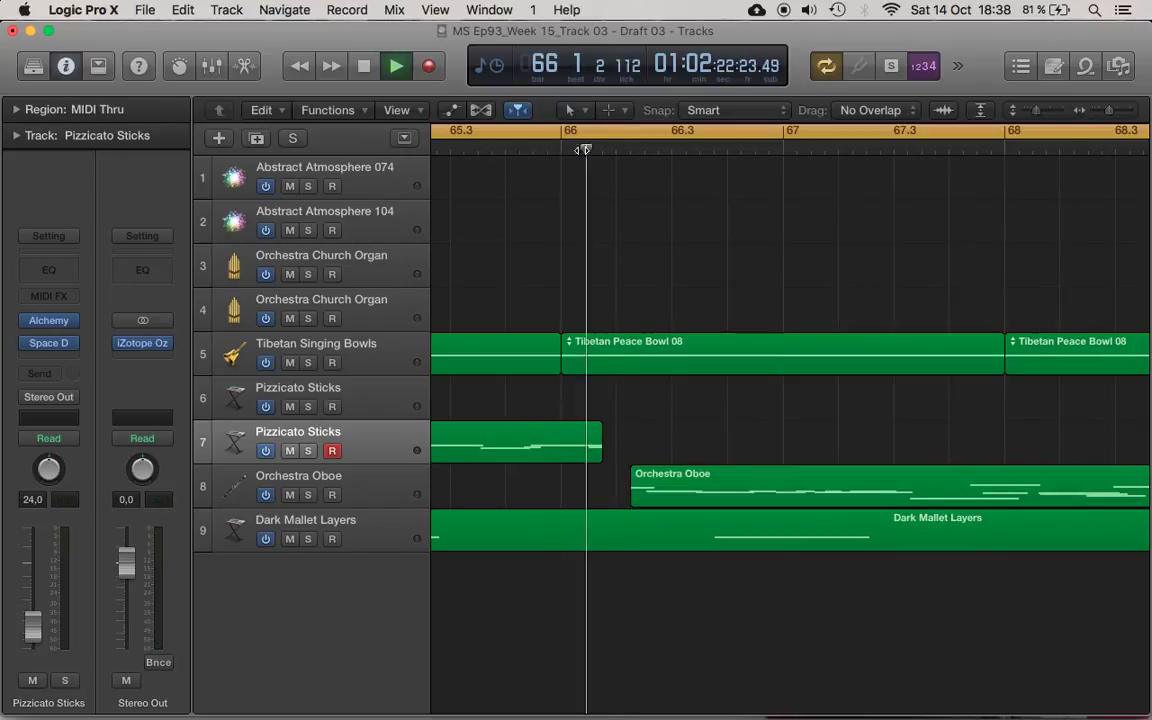
key(space)
double_click(673, 478)
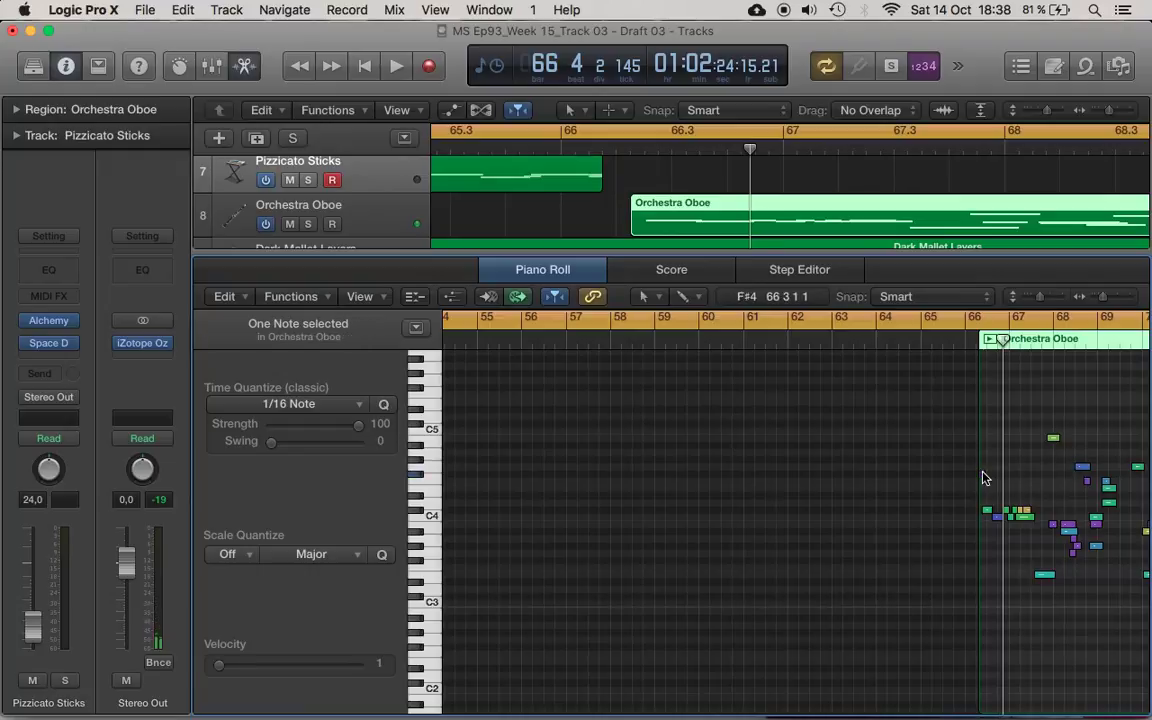
key(e)
Audition the last Orchestra Oboe entry from bar 66 with the whole arrangement in view.
click(564, 150)
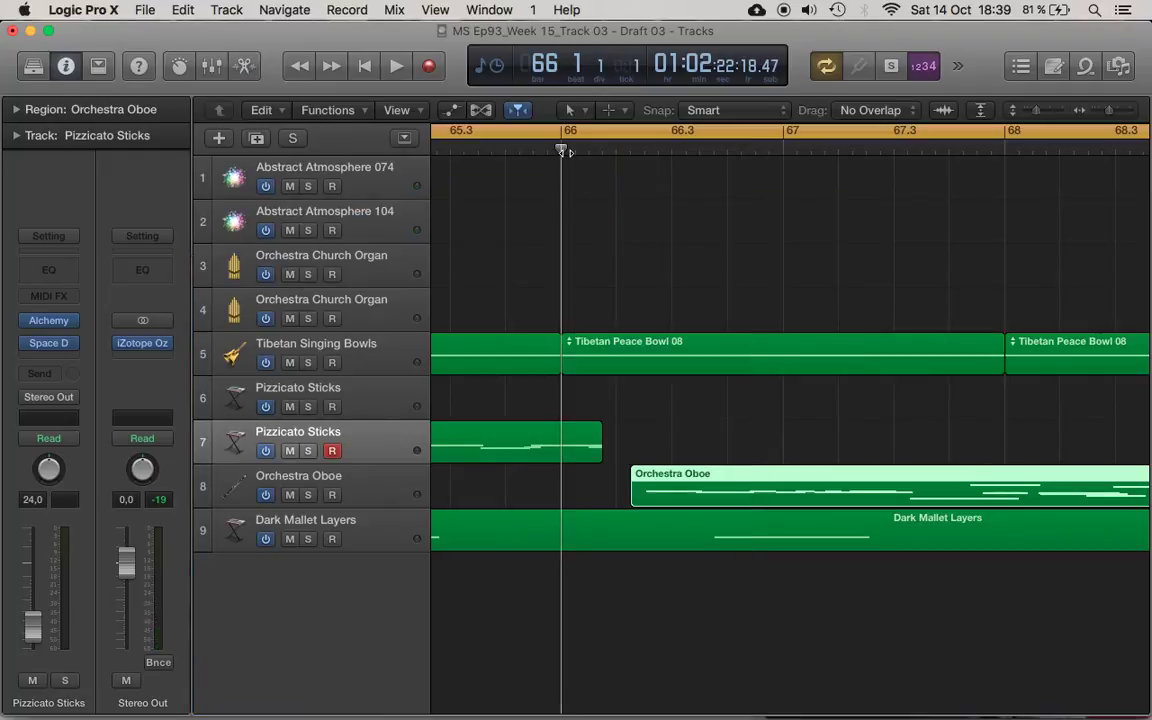
key(space)
key(super+Left)
key(super+Left)
key(super+Left)
key(super+Left)
key(super+Left)
key(super+Left)
key(super+Left)
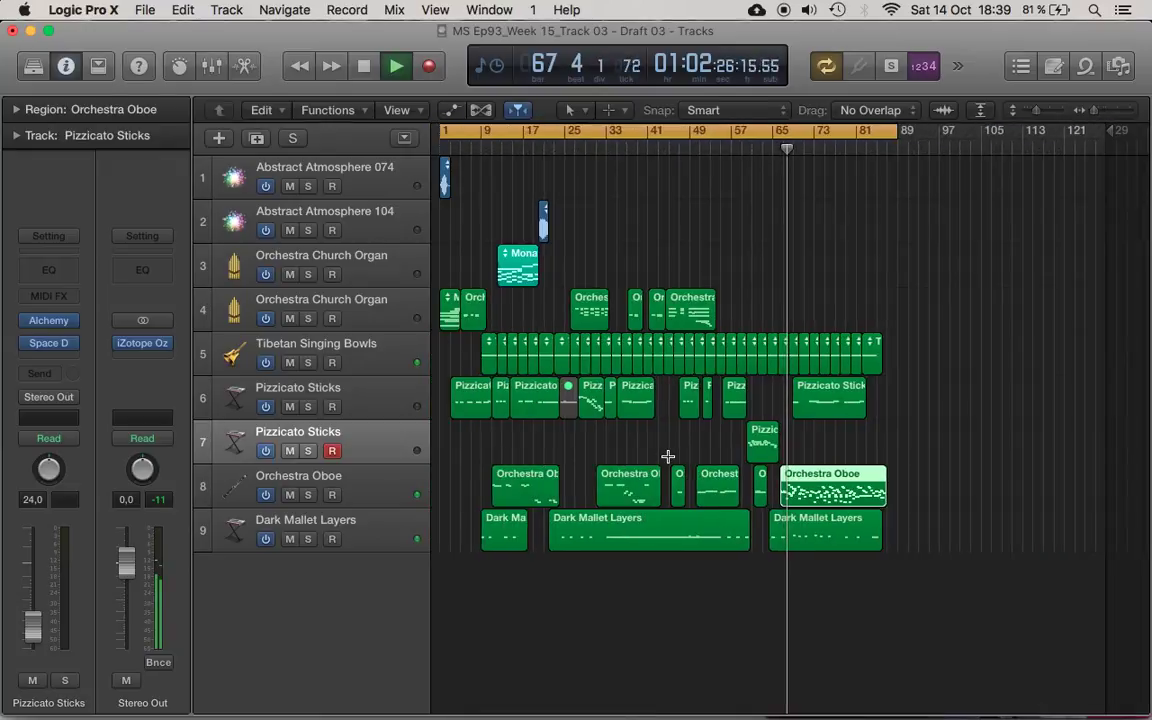
Split the last Pizzicato Sticks region at about bar 70.9 and trim around the split so the second part starts at about 71.5.
key(super+Right)
key(super+Right)
key(super+Right)
key(super+Right)
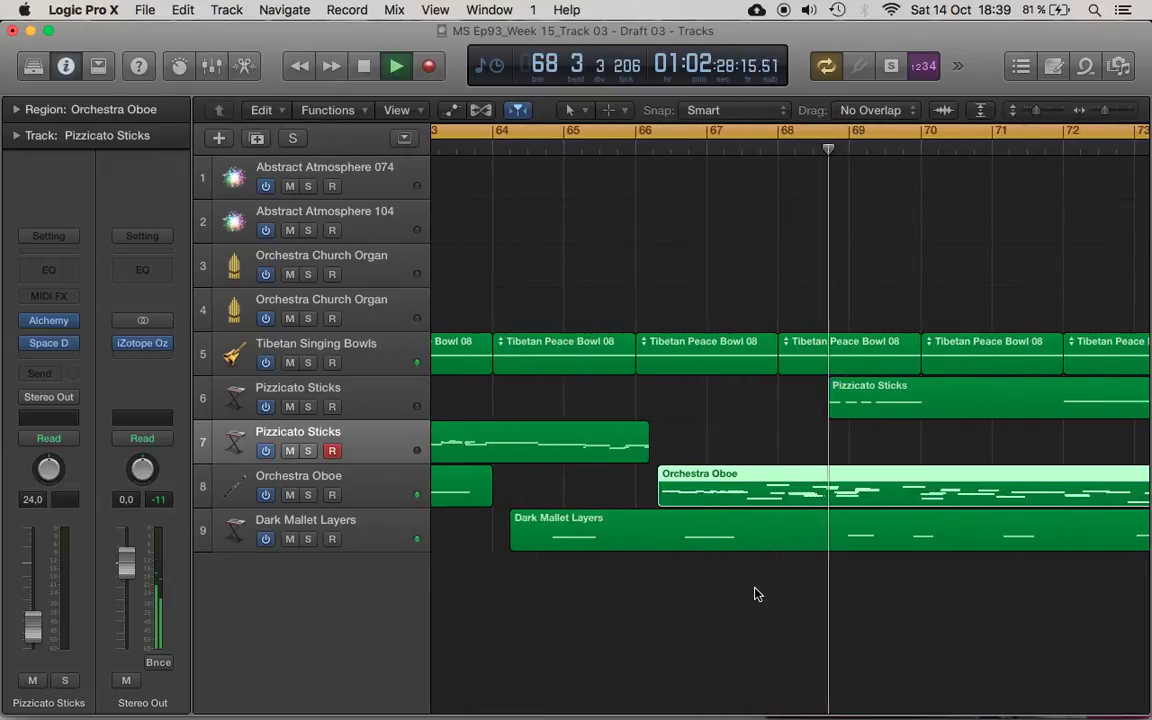
click(922, 396)
key(super+t)
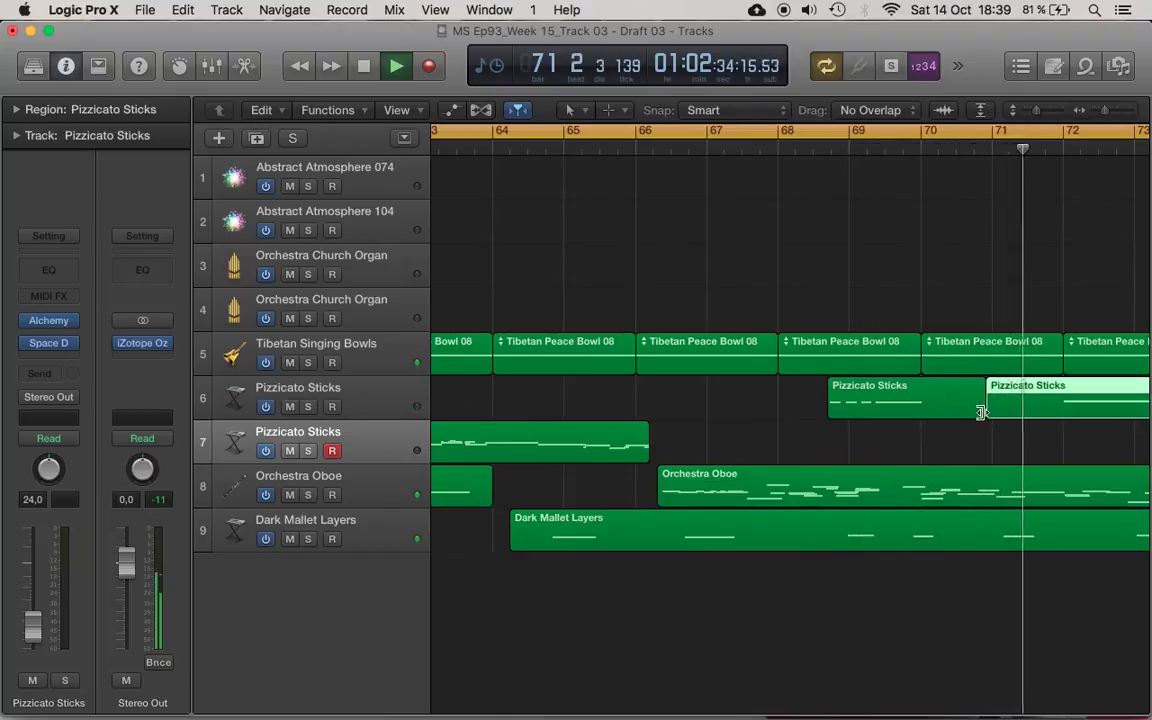
drag(983, 407, 1037, 409)
key(space)
Delete the two lower notes at the start of bar 72 in the last Orchestra Oboe region.
double_click(946, 481)
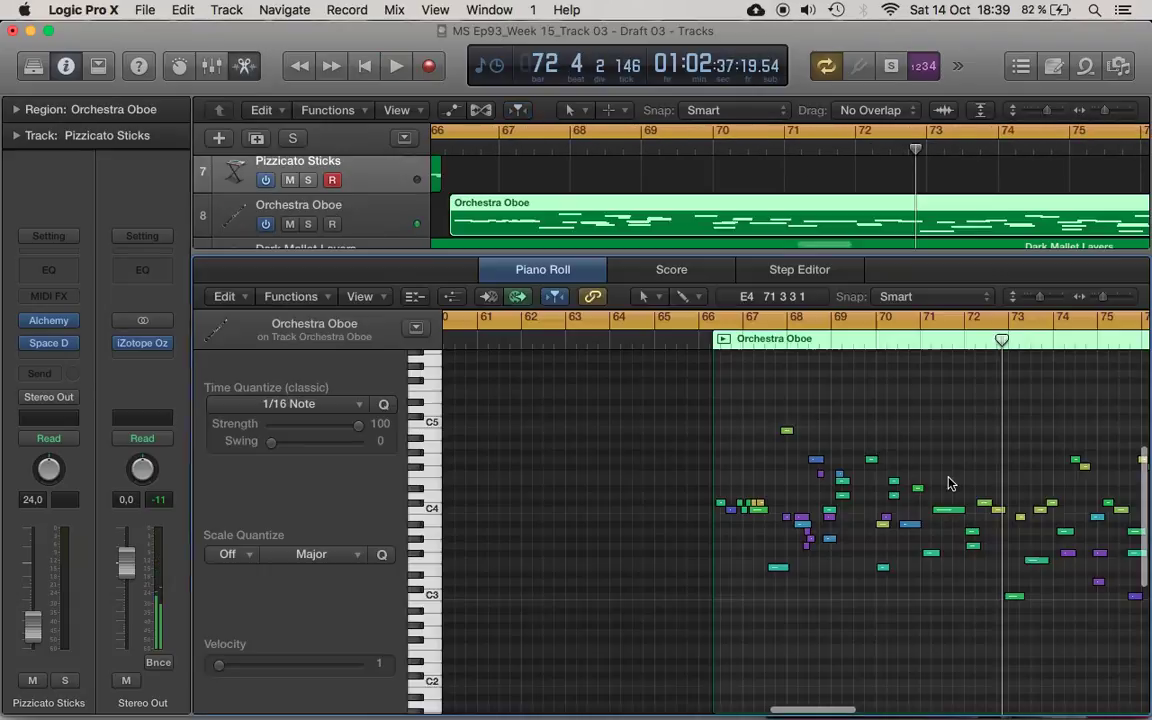
key(super+Right)
key(super+Right)
key(super+Right)
key(super+Right)
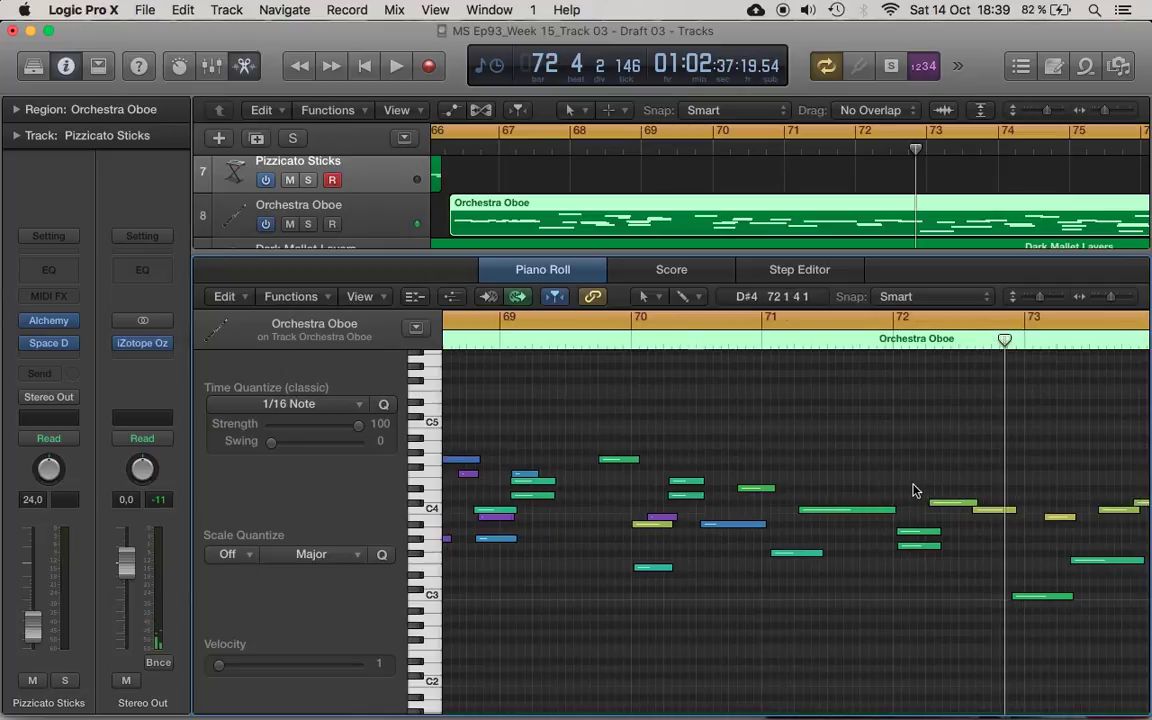
drag(913, 540, 918, 571)
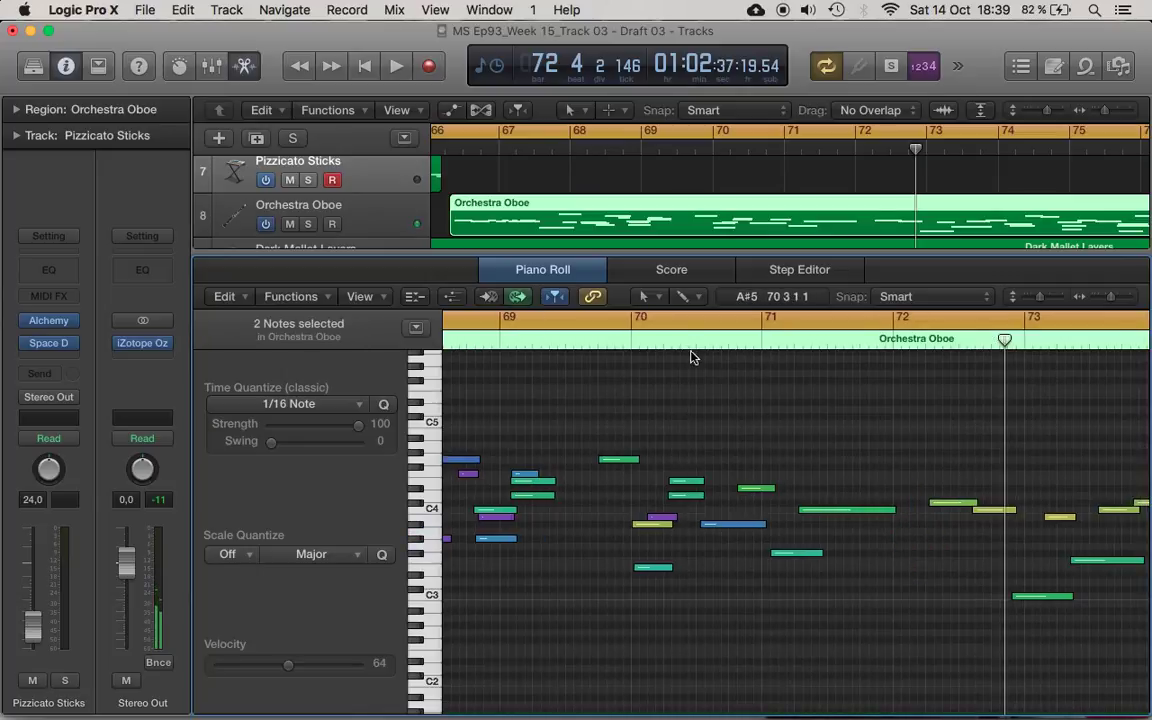
Audition the oboe from about bar 69.6, deleting four notes around bar 74 and the two high notes at about bar 78.
double_click(584, 341)
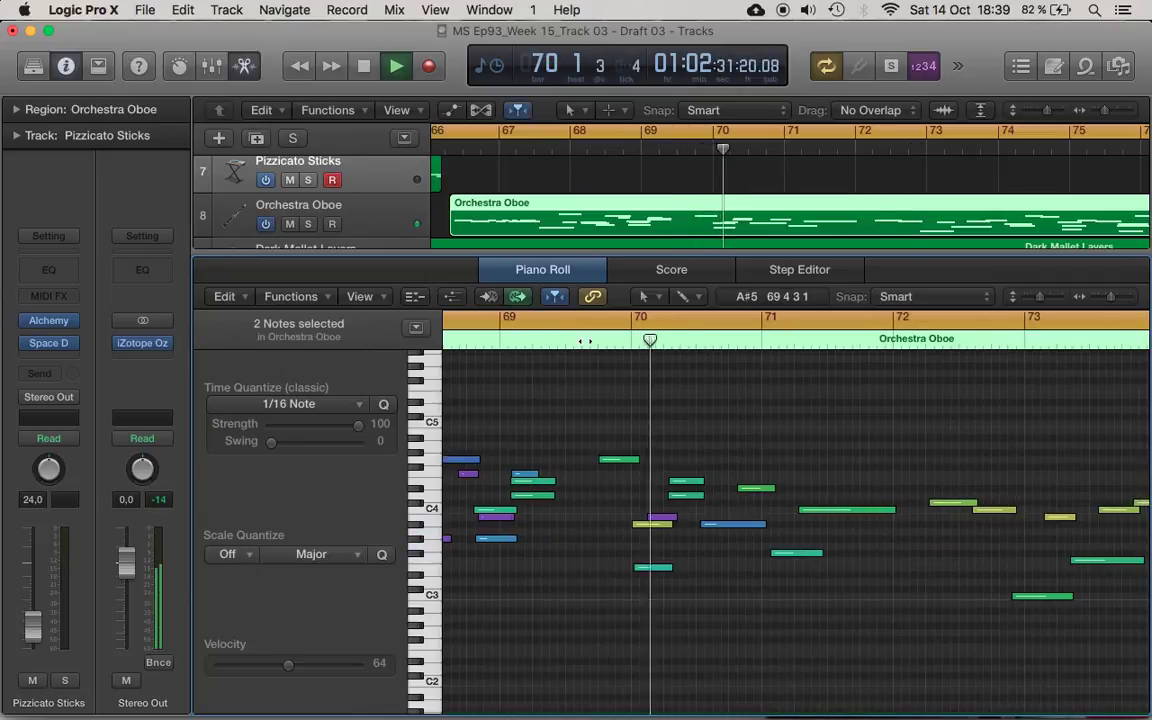
key(super+Left)
key(super+Left)
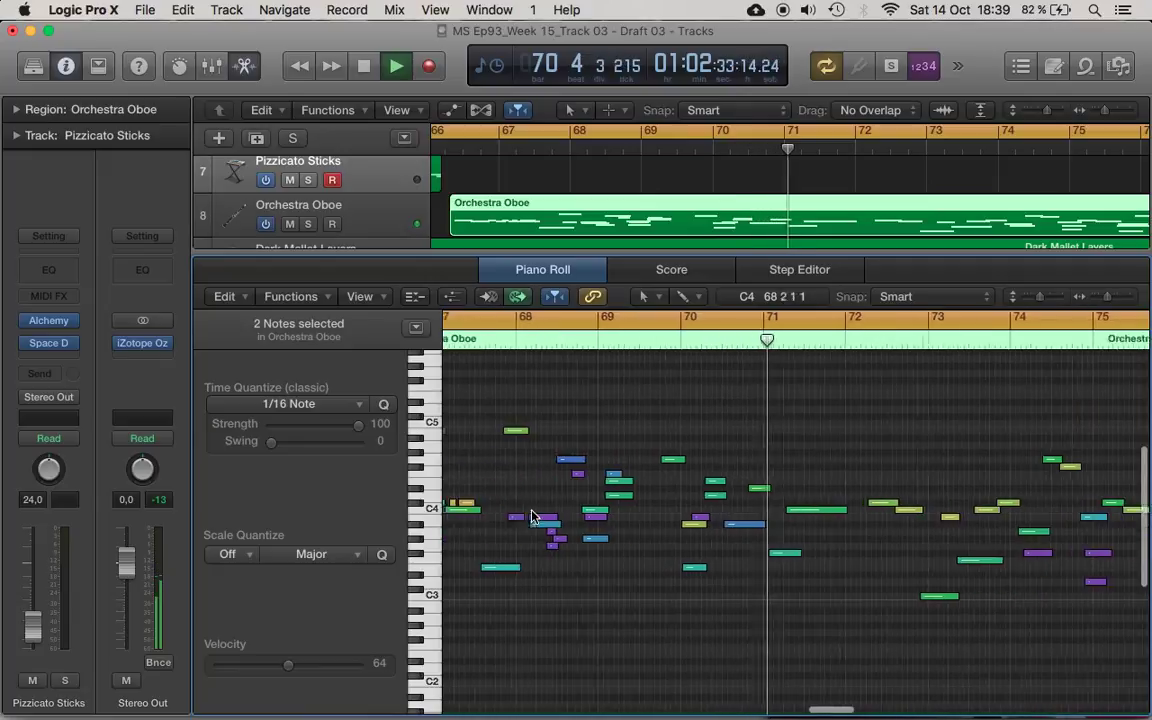
key(super+Left)
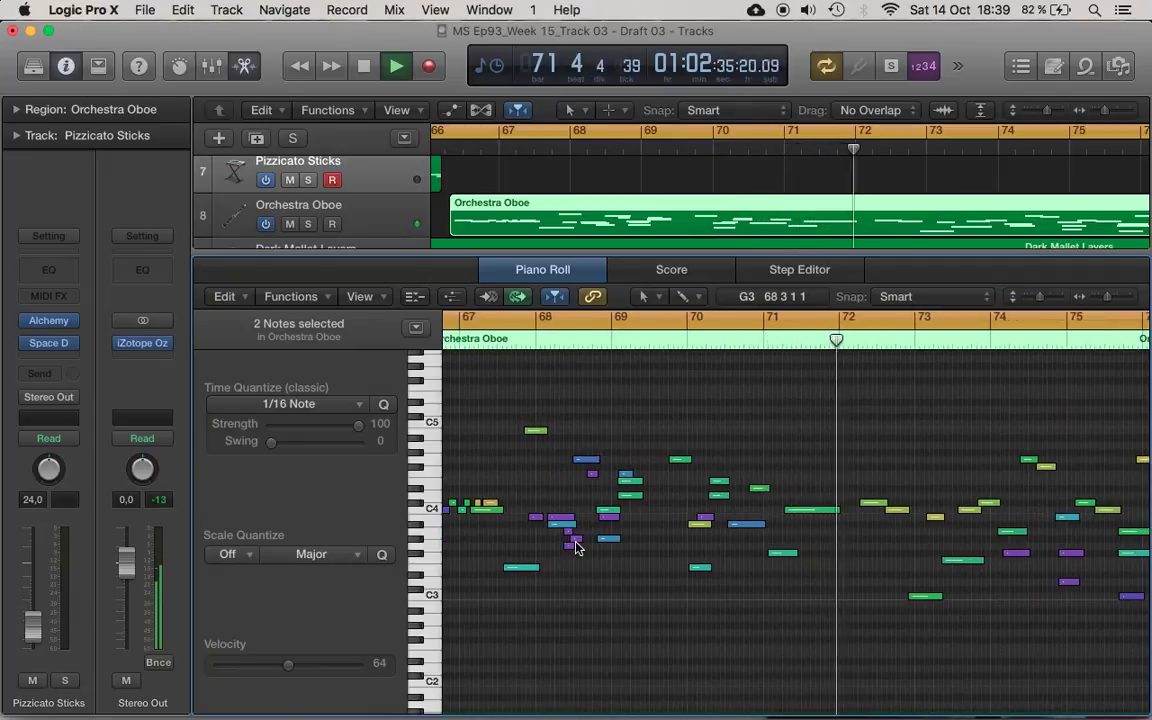
scroll(576, 547, right, 1)
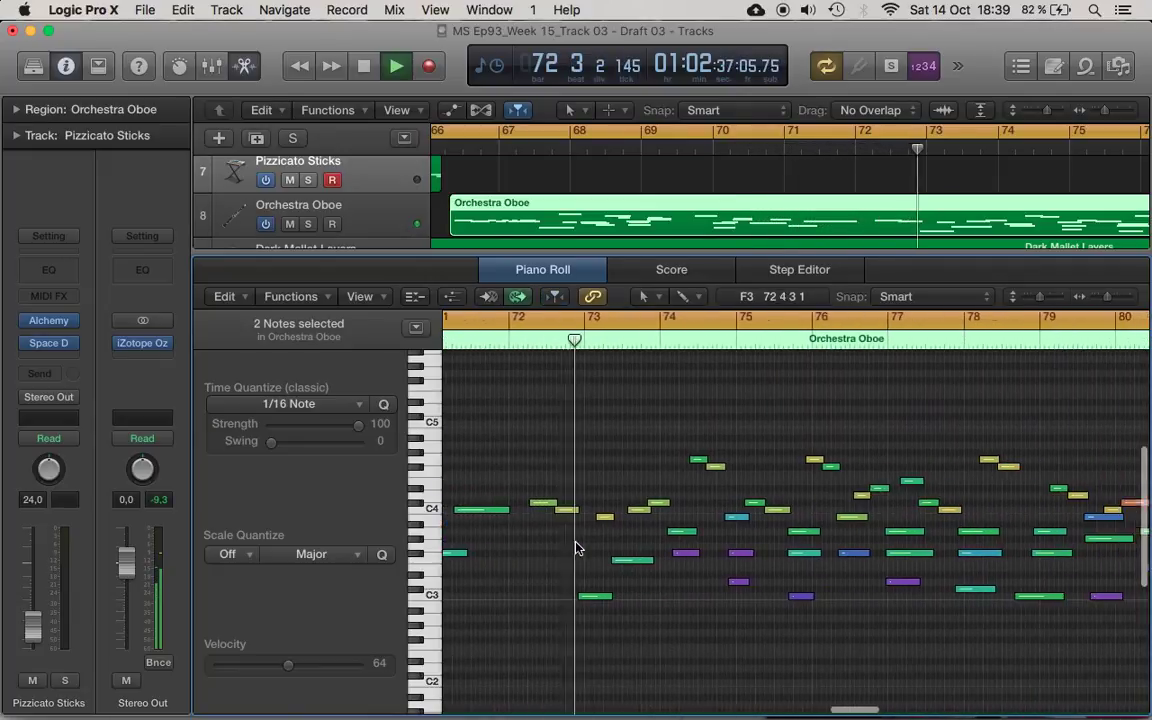
scroll(576, 547, left, 2)
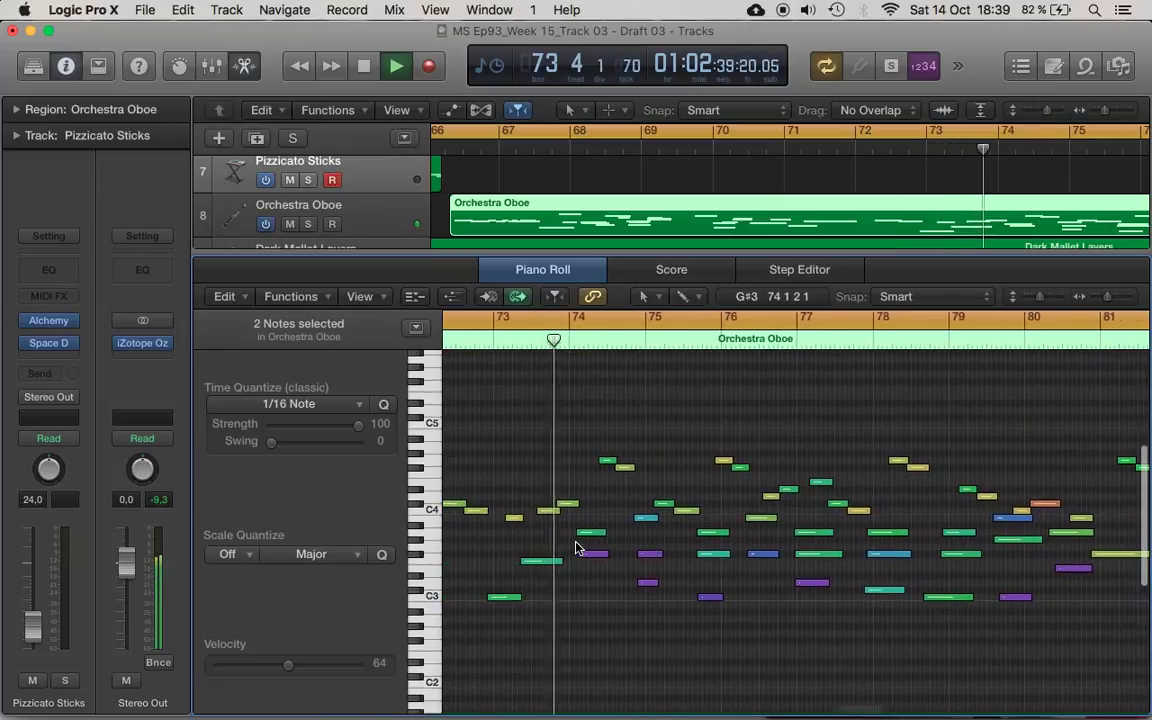
drag(562, 526, 587, 594)
key(Delete)
key(Delete)
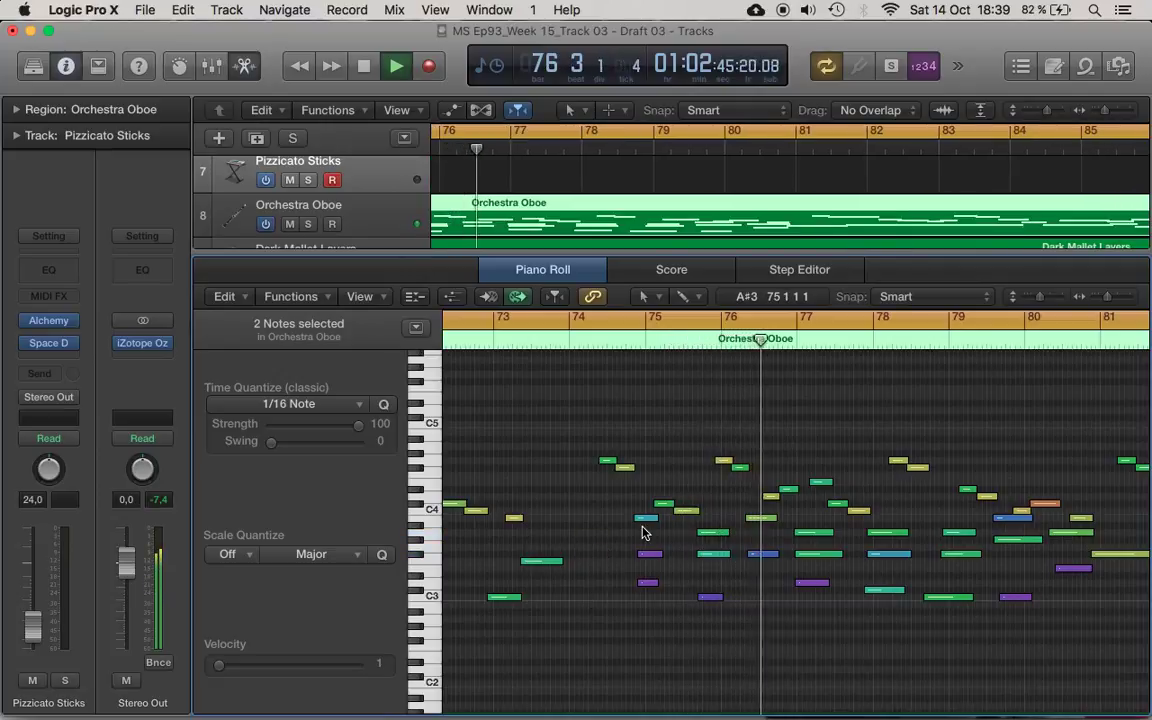
click(893, 456)
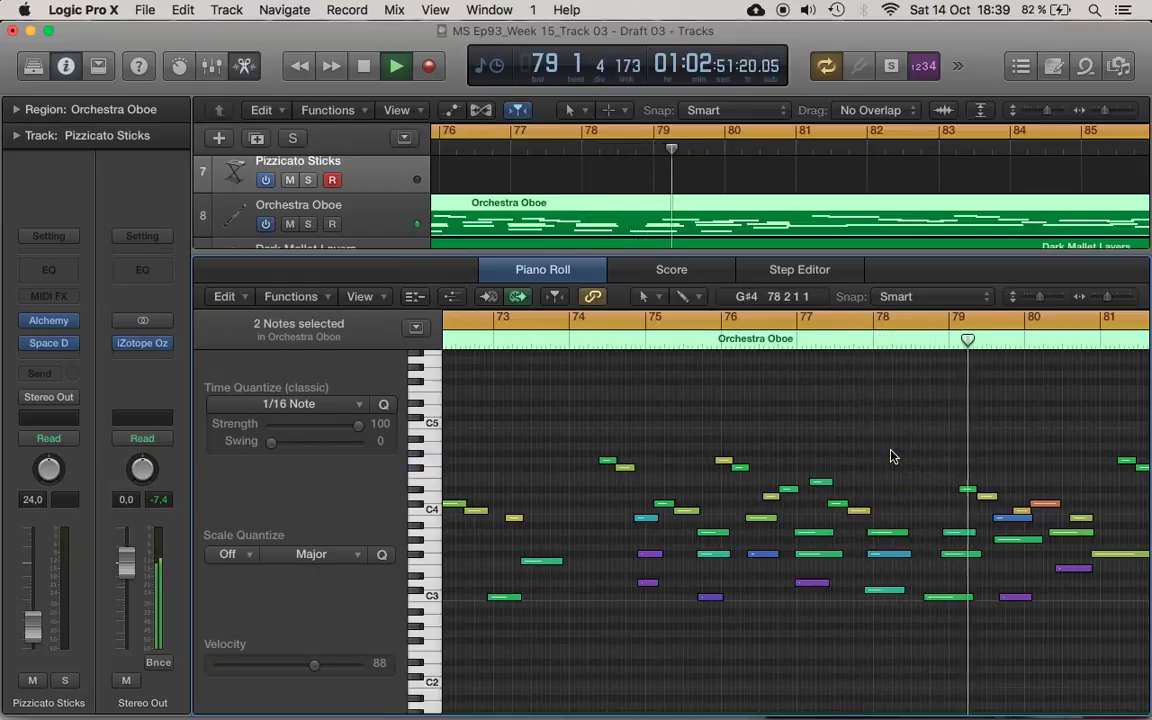
Review the remaining Orchestra Oboe notes up to the region's end at bar 87, and close the Piano Roll.
scroll(944, 640, right, 5)
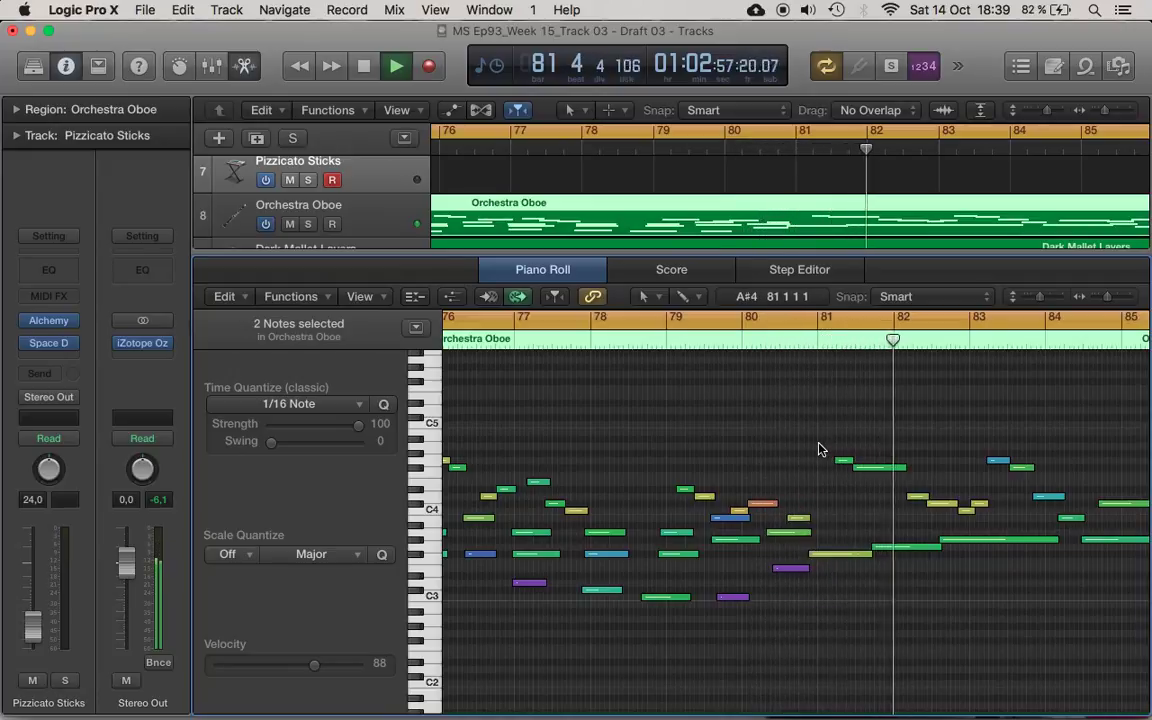
scroll(992, 516, right, 10)
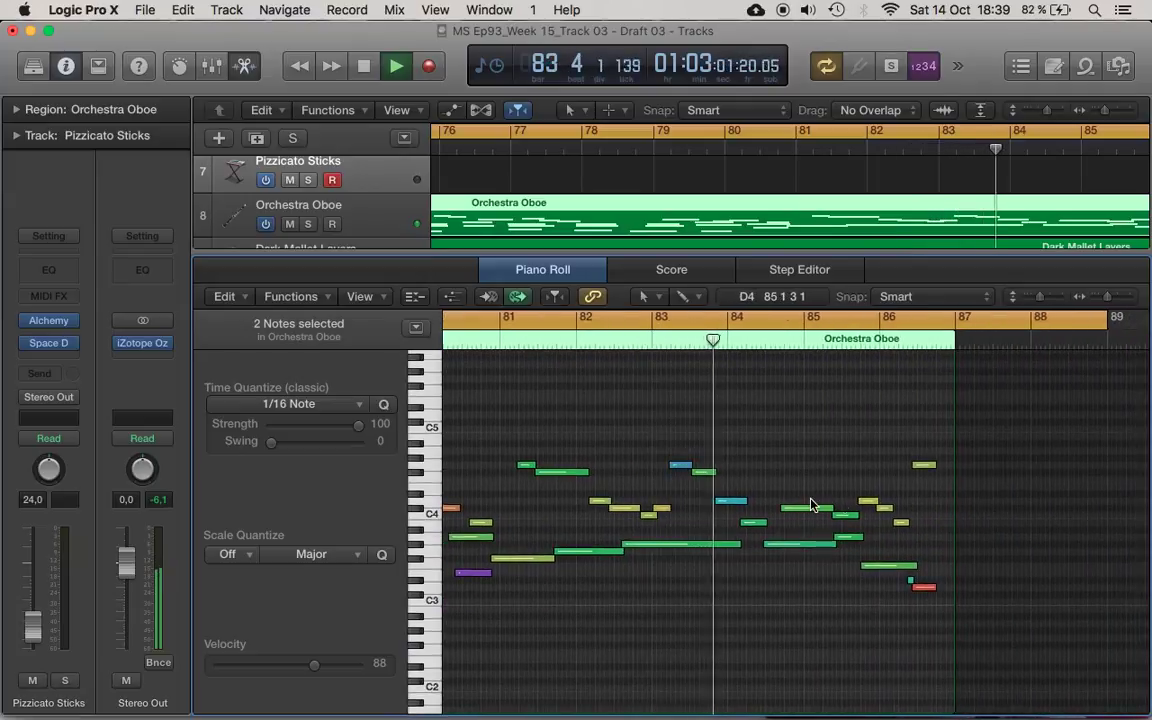
scroll(700, 500, left, 3)
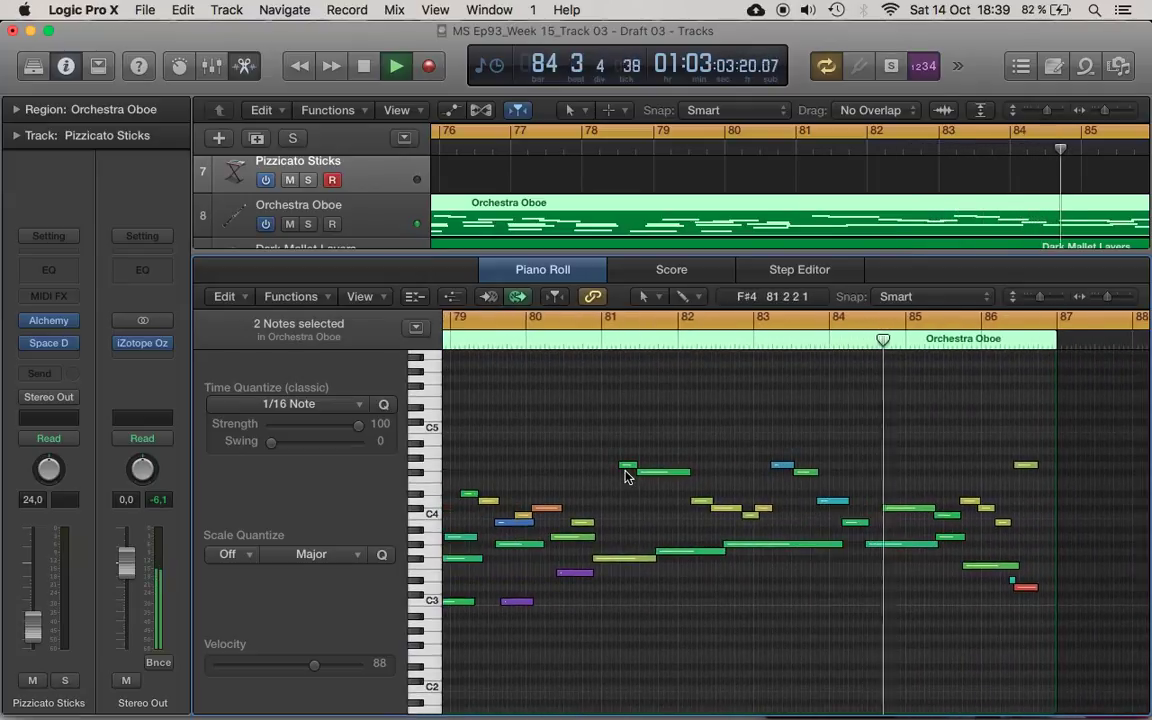
key(space)
key(e)
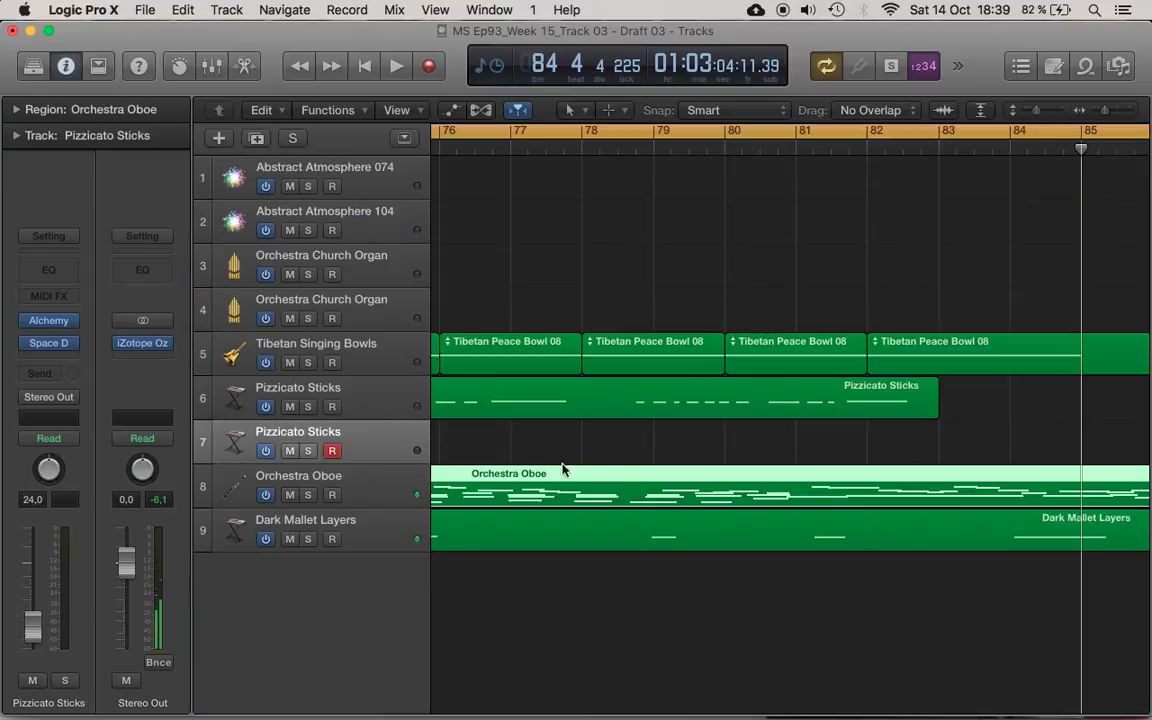
Create a duplicate of the Orchestra Oboe track with the same channel settings.
click(371, 483)
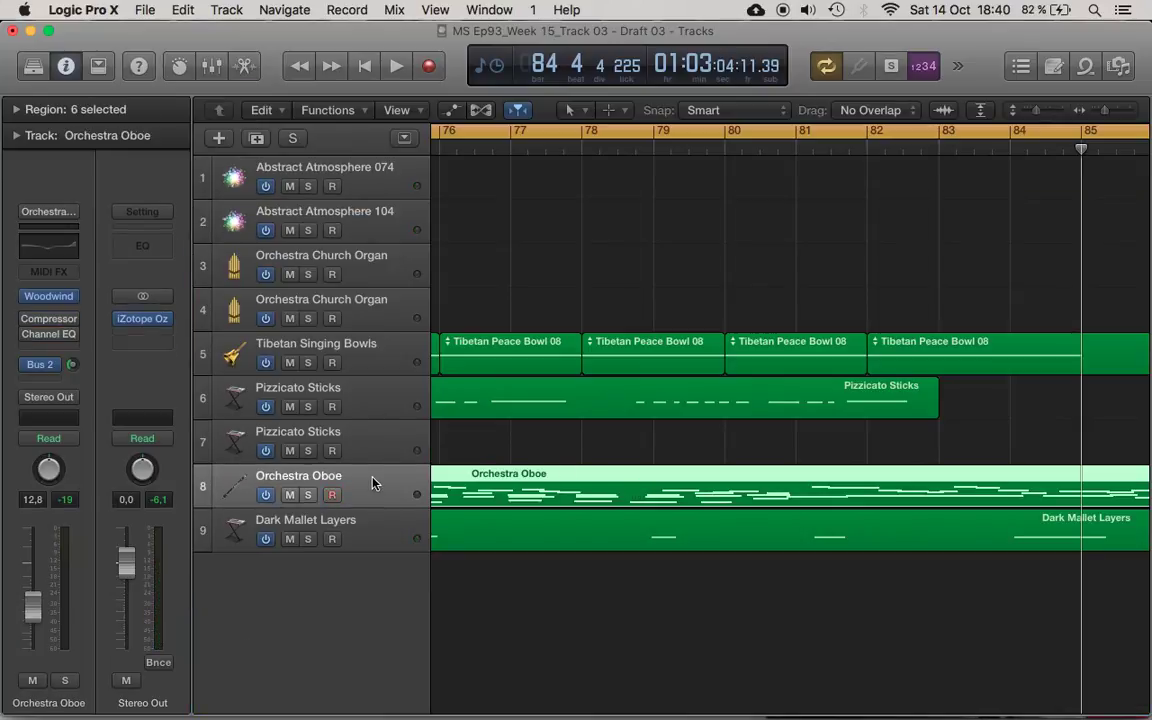
key(super+d)
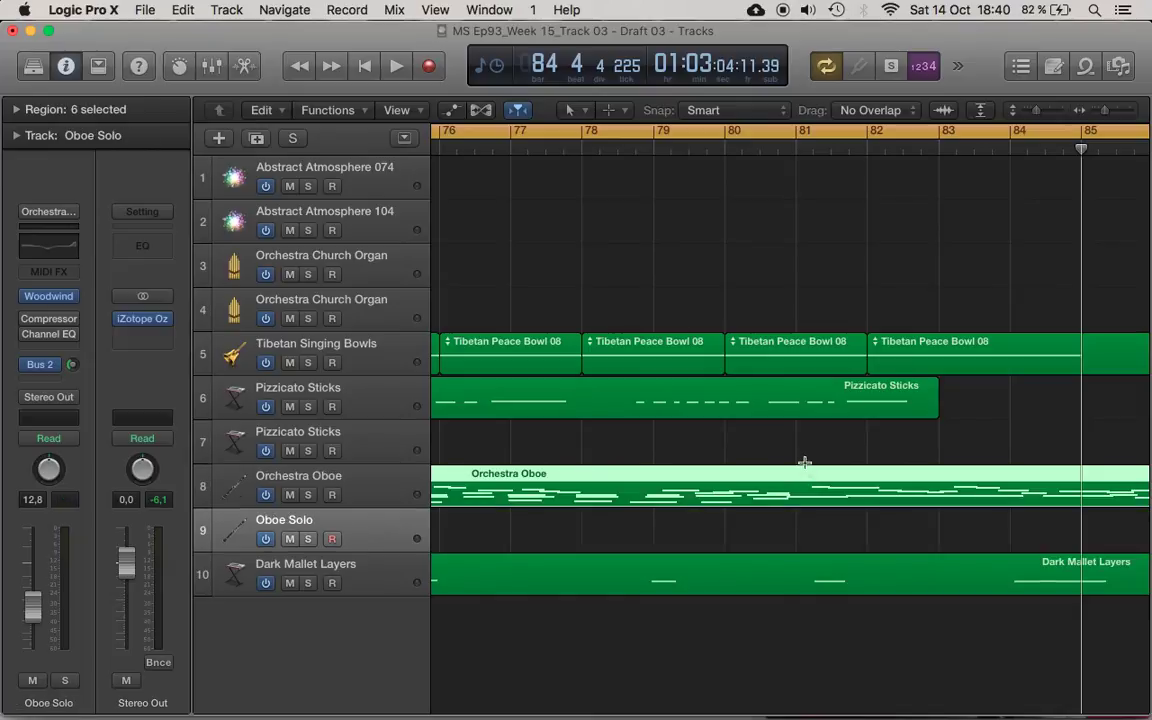
drag(806, 485, 806, 524)
double_click(806, 524)
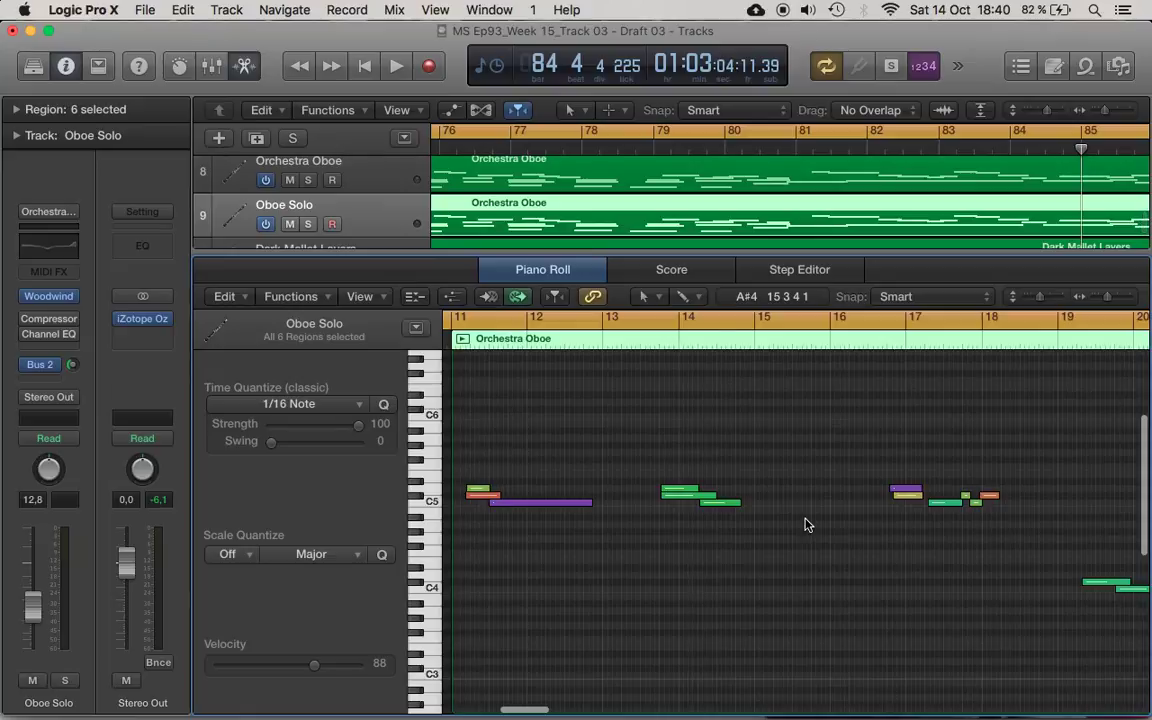
key(super+Left)
key(super+Left)
key(super+Left)
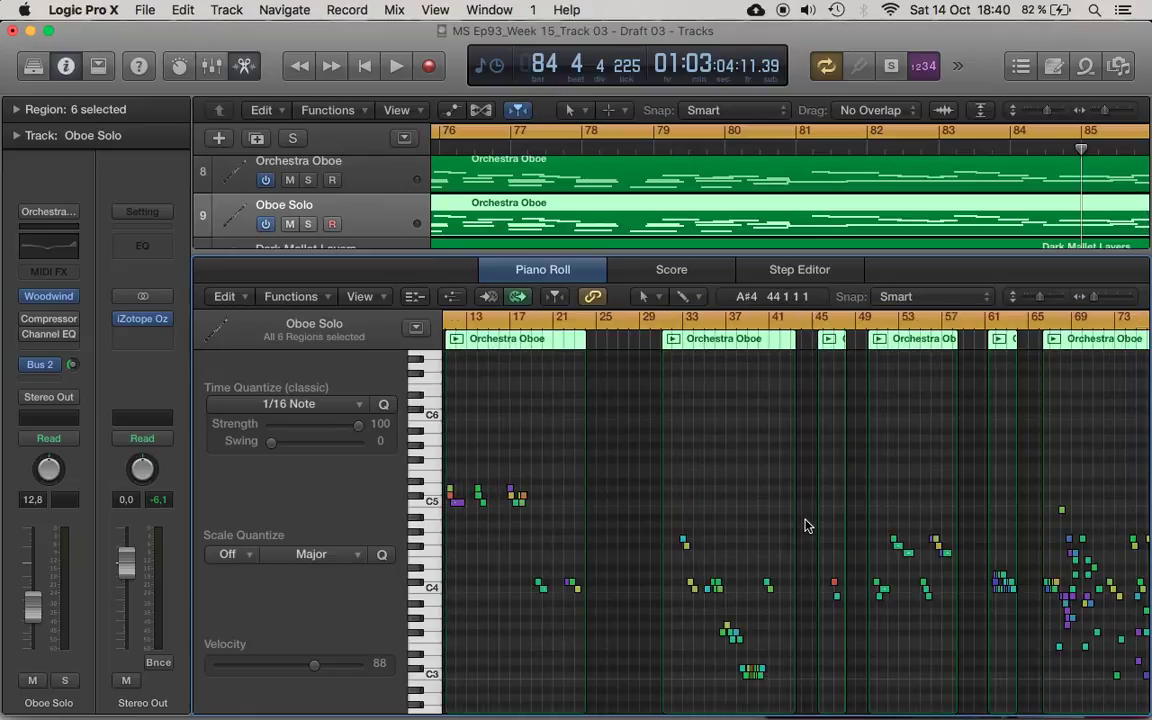
key(e)
key(Delete)
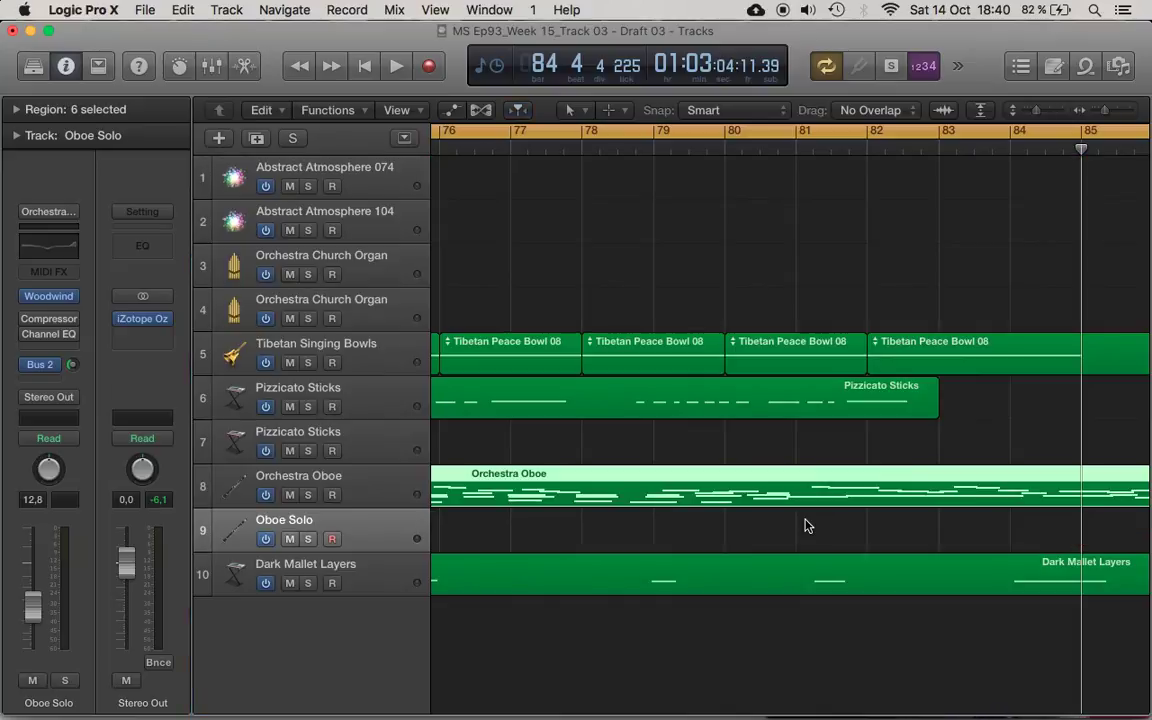
Audition the ending from about bar 83.5 and examine the last Orchestra Oboe notes in the Piano Roll.
click(972, 148)
key(space)
key(z)
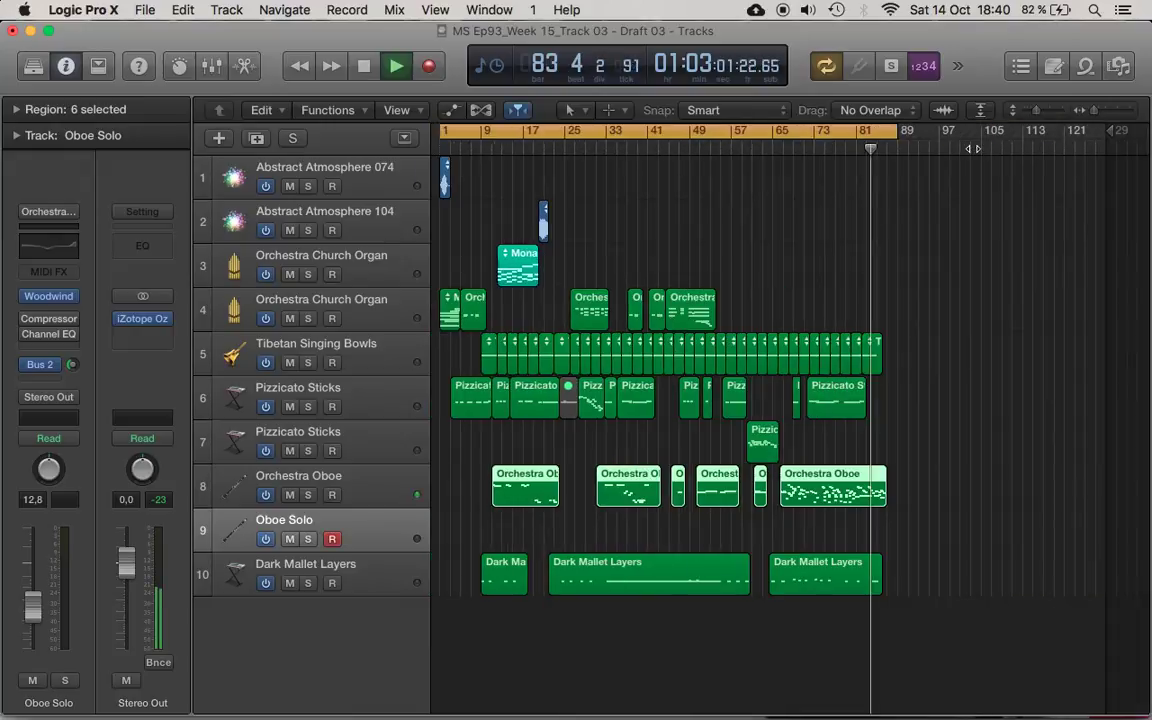
double_click(845, 474)
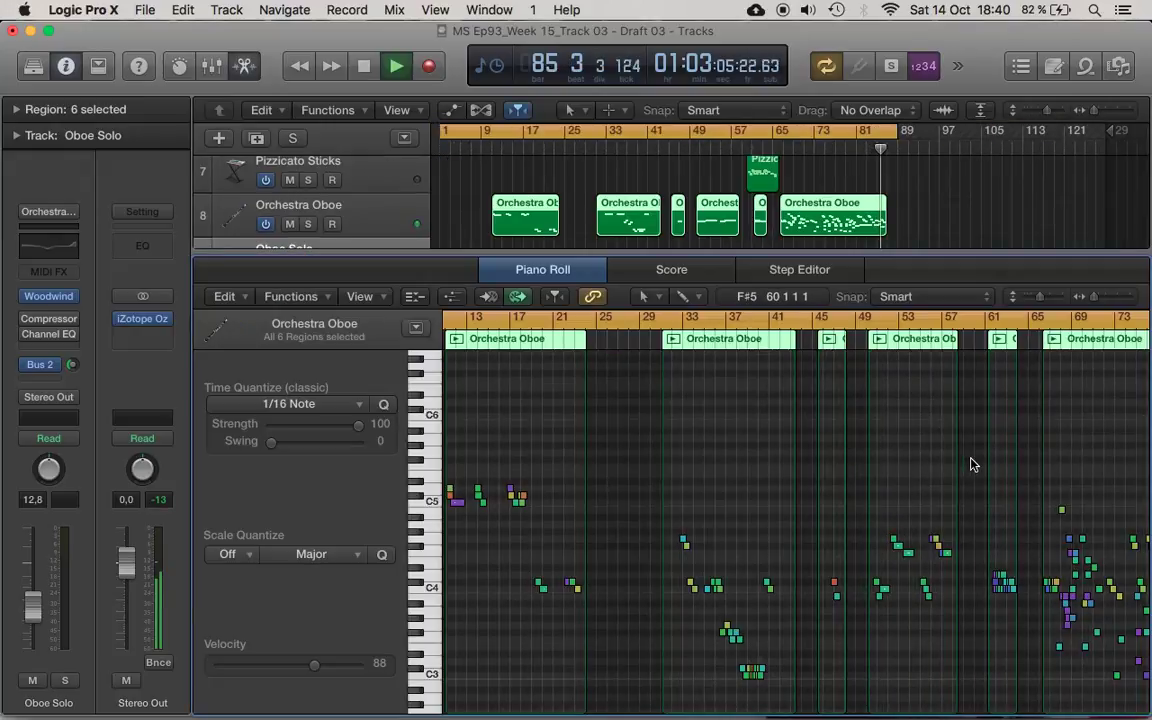
scroll(969, 463, right, 10)
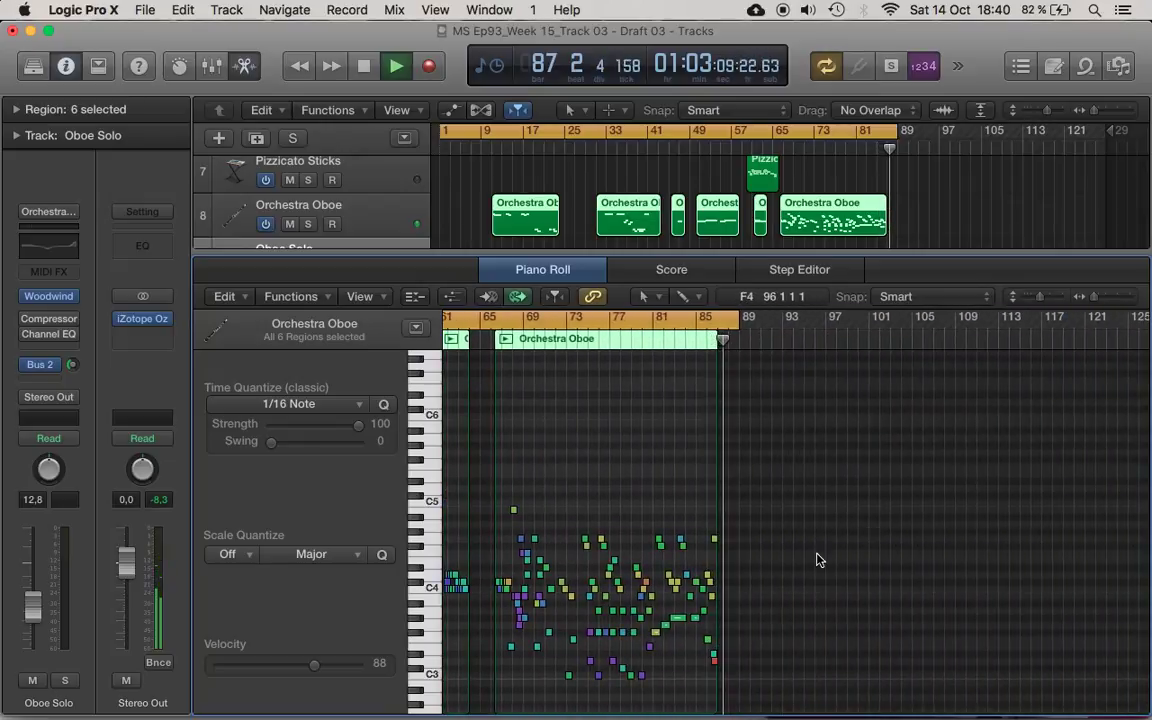
key(space)
Delete the final high oboe note near 86 3 and audition the ending from about bar 84.4.
key(super+Right)
key(super+Right)
key(super+Right)
key(super+Right)
key(super+Right)
key(super+Right)
key(super+Right)
key(super+Right)
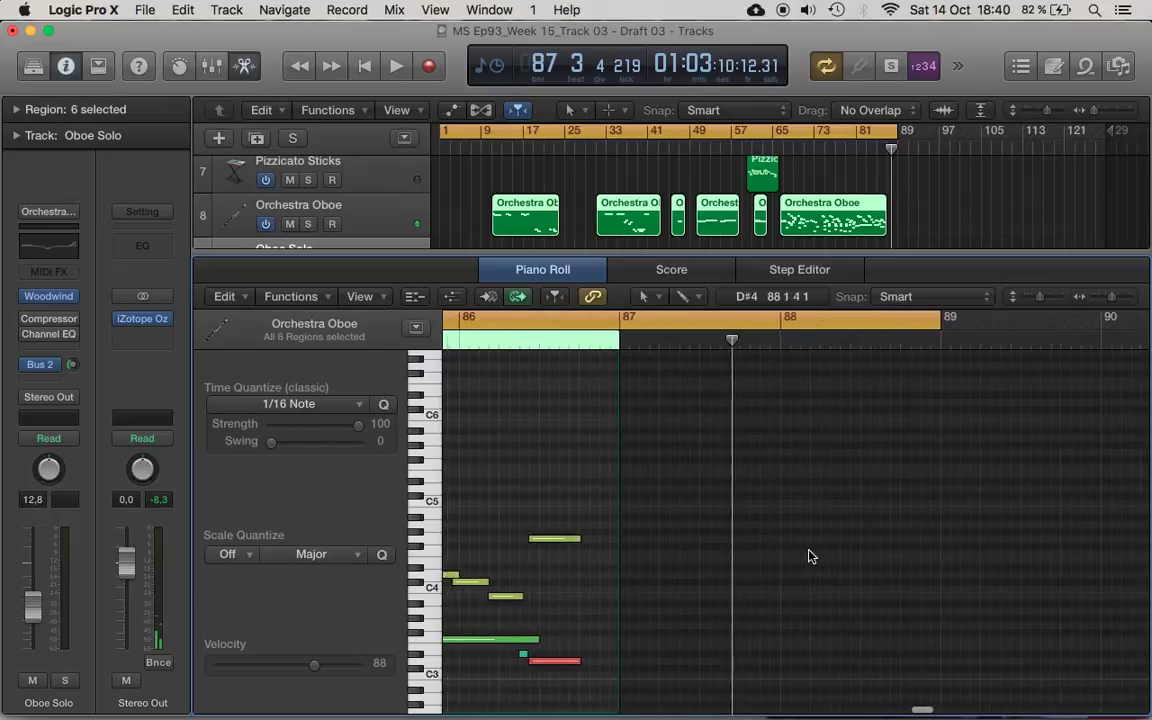
drag(855, 519, 868, 680)
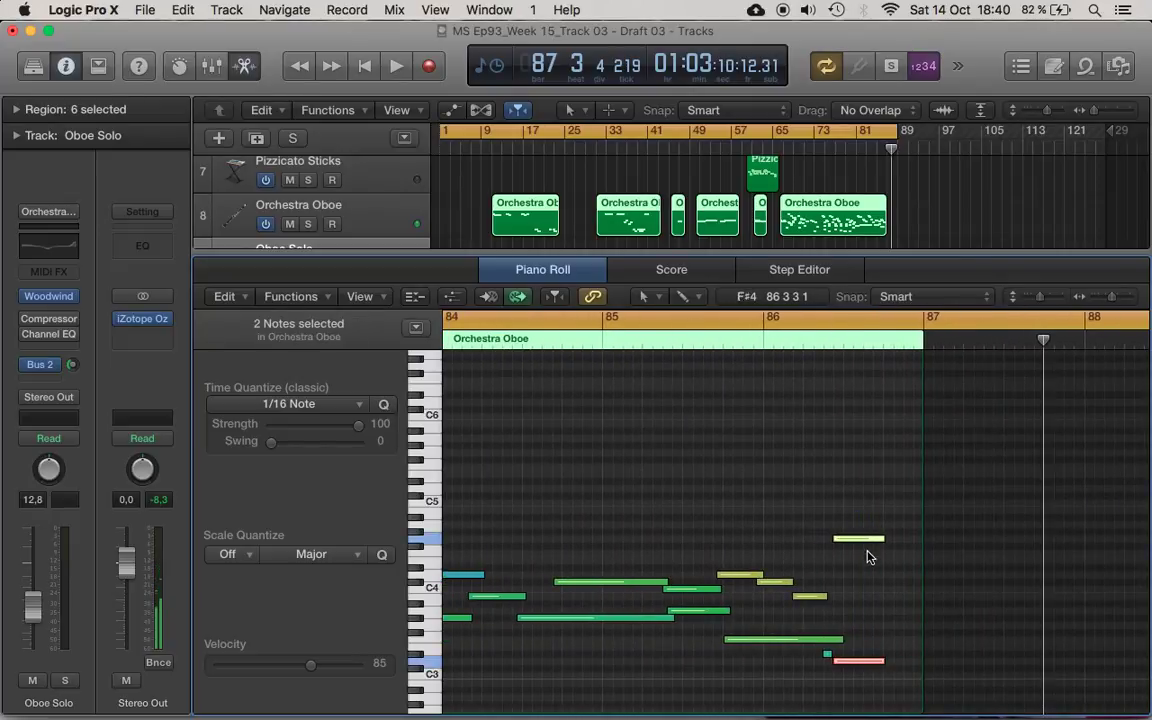
double_click(503, 345)
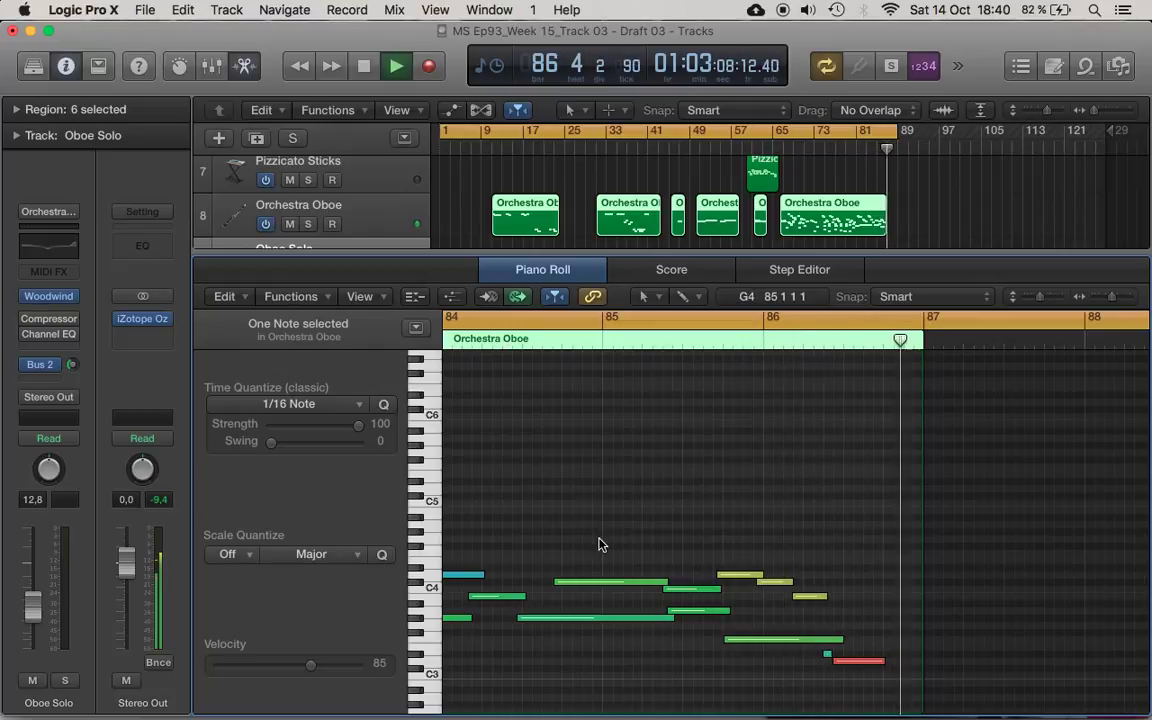
key(space)
Lengthen the final low oboe note to end just before bar 87, and close the Piano Roll.
drag(870, 659, 873, 719)
drag(882, 663, 873, 694)
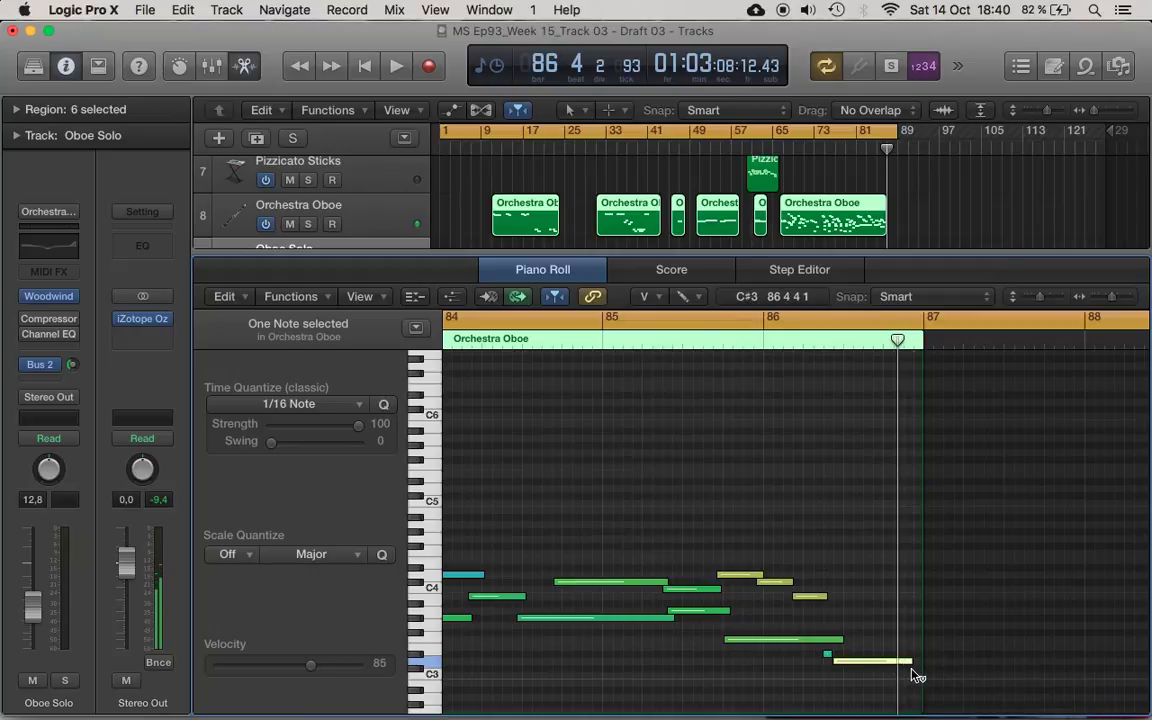
key(p)
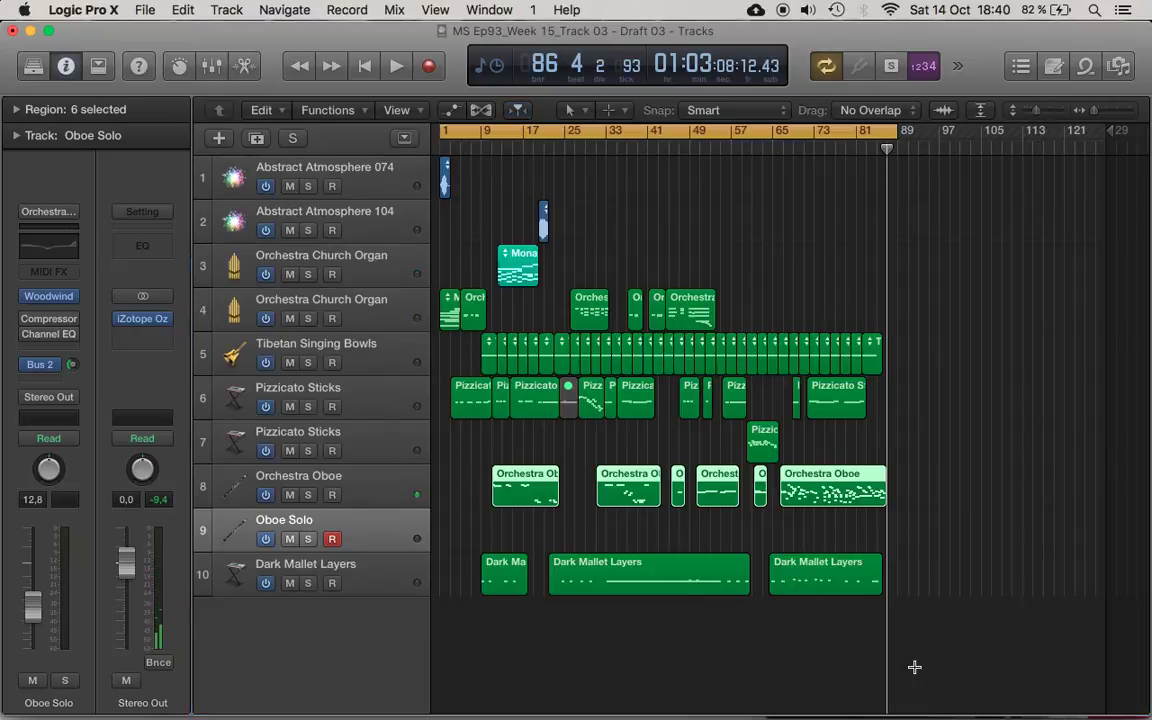
key(super+Tab)
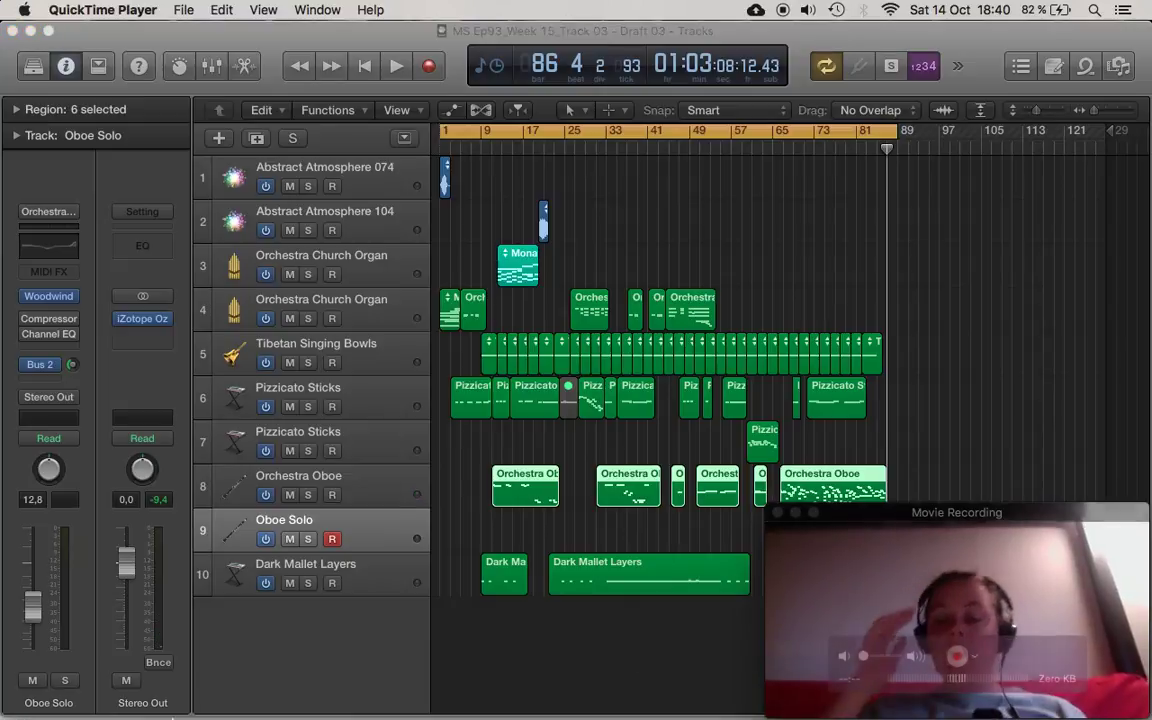